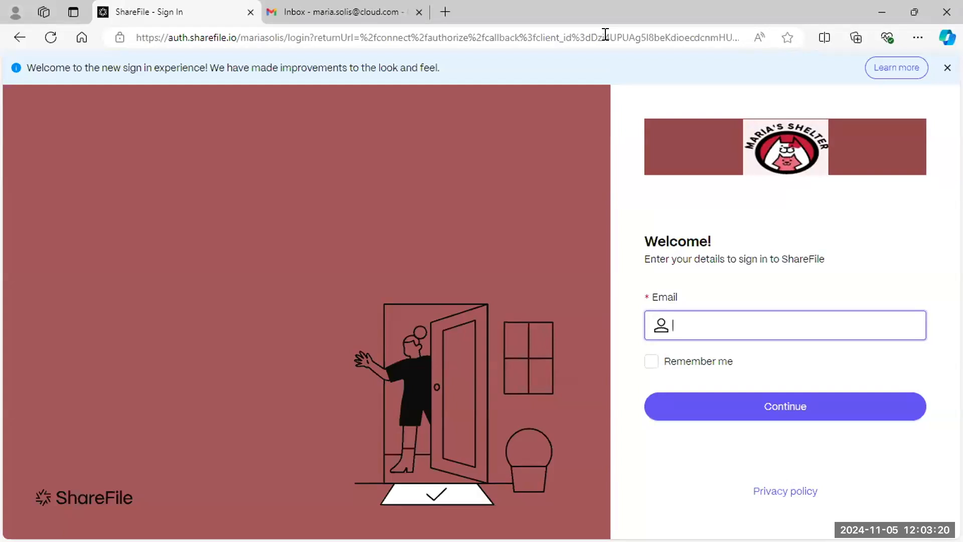
# - Load the public sharefile.com website from the Edge address bar
pyautogui.click(605, 34)
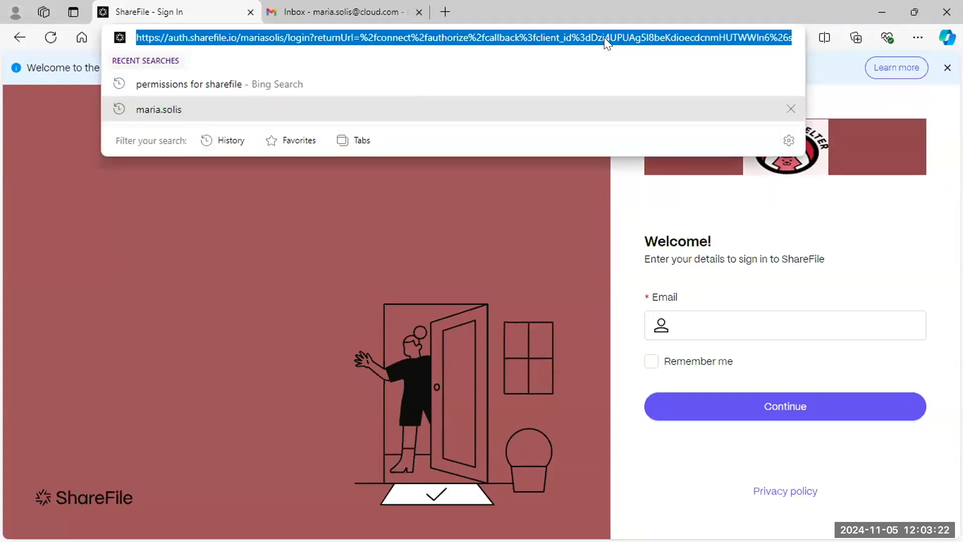
pyautogui.write('sharfefile')
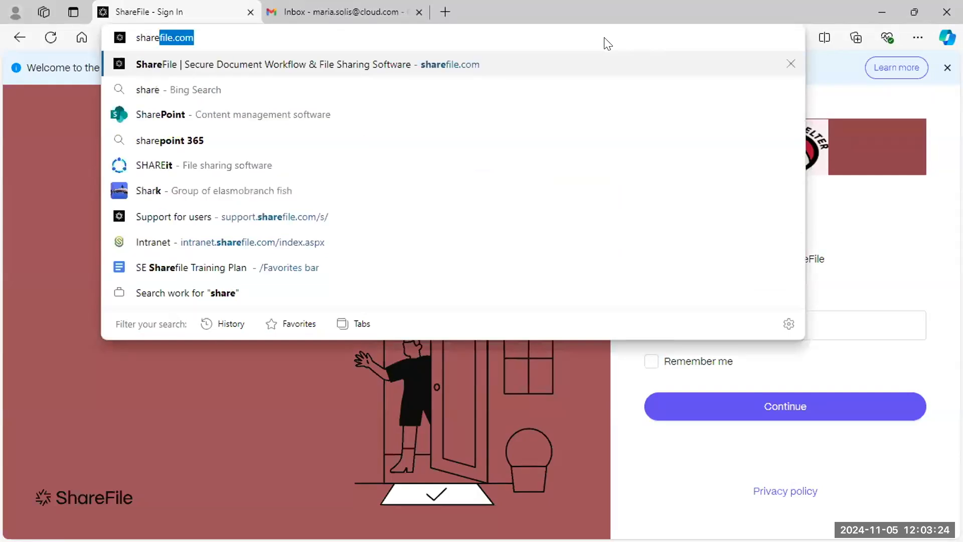
pyautogui.press('Return')
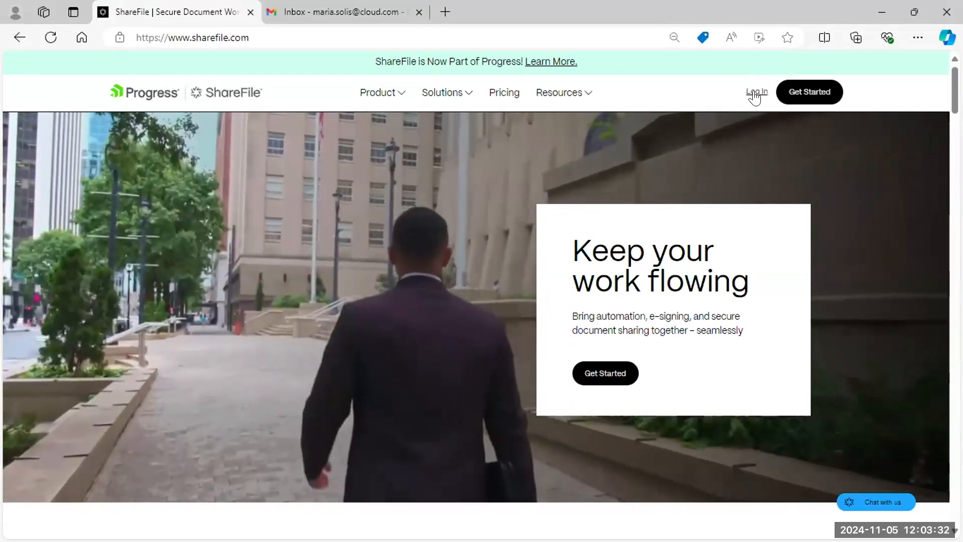
# - Open the ShareFile Login page and place the cursor in the Subdomain field
pyautogui.click(756, 93)
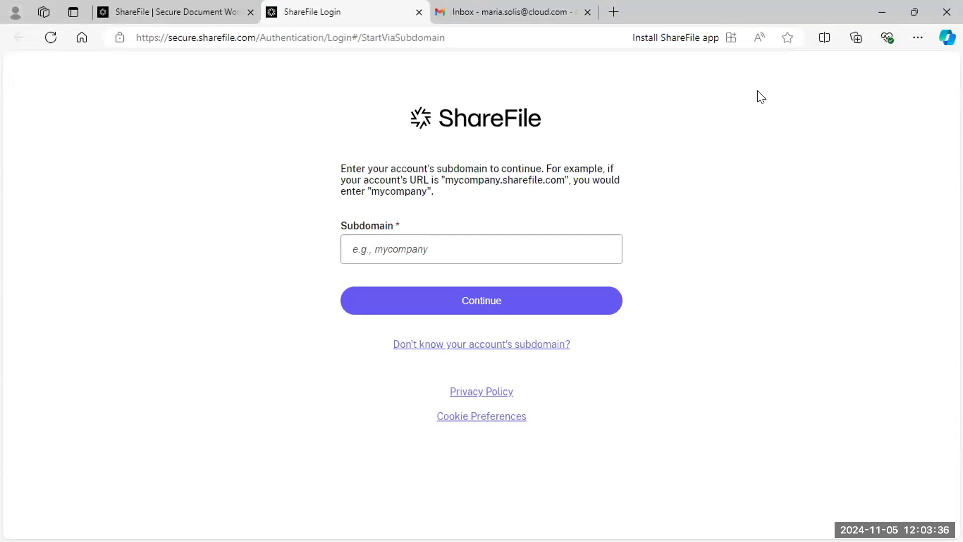
pyautogui.click(511, 251)
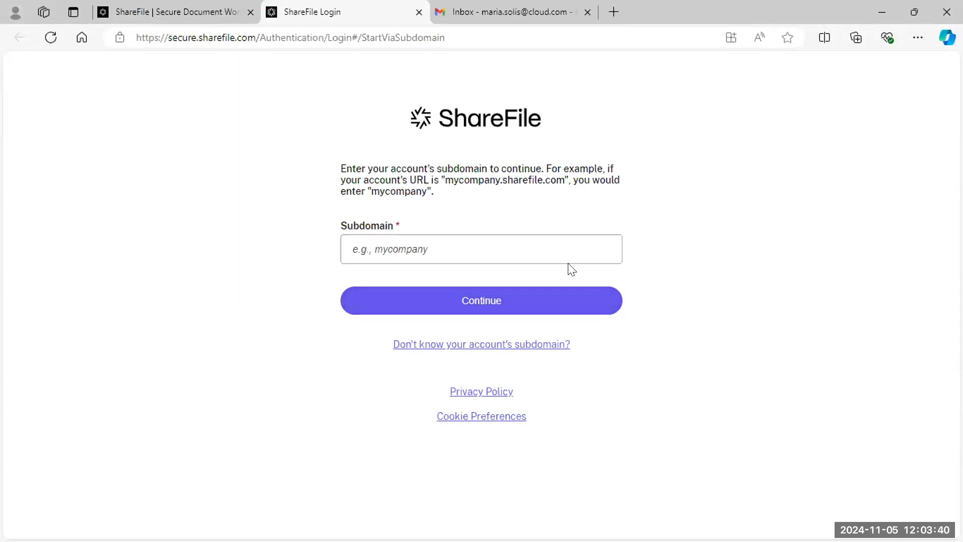
# - Submit the forgotten-subdomain request with the saved account e-mail after passing the reCAPTCHA
pyautogui.click(468, 345)
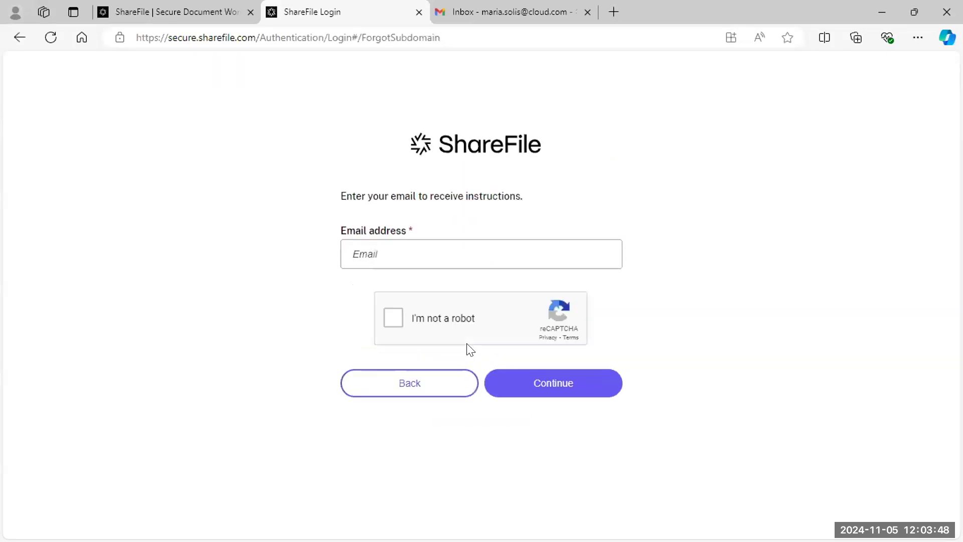
pyautogui.click(450, 259)
pyautogui.press('Down')
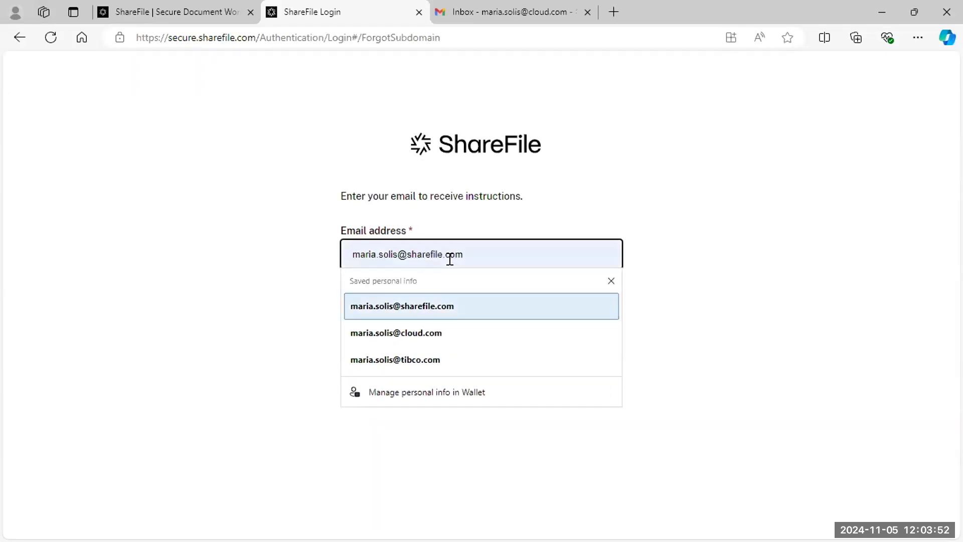
pyautogui.press('Return')
pyautogui.click(393, 317)
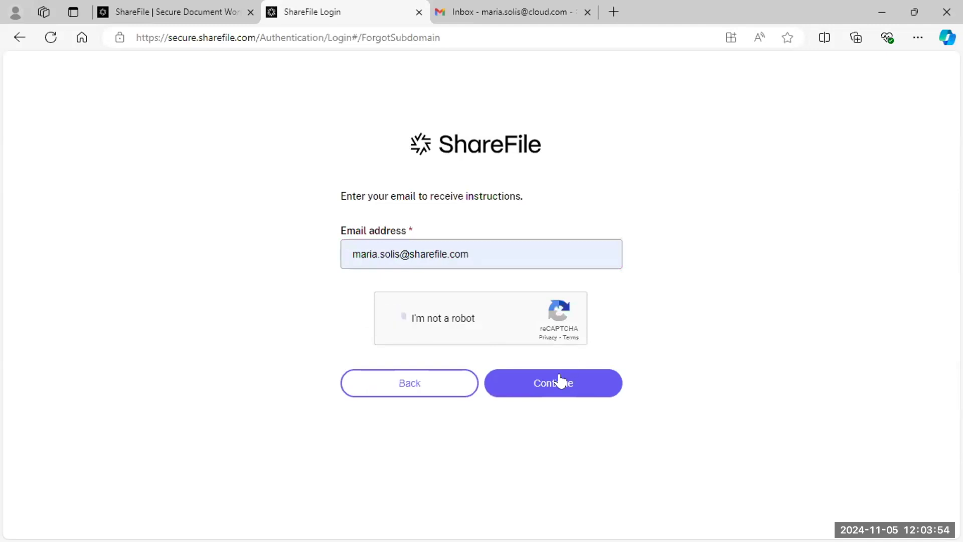
pyautogui.click(558, 381)
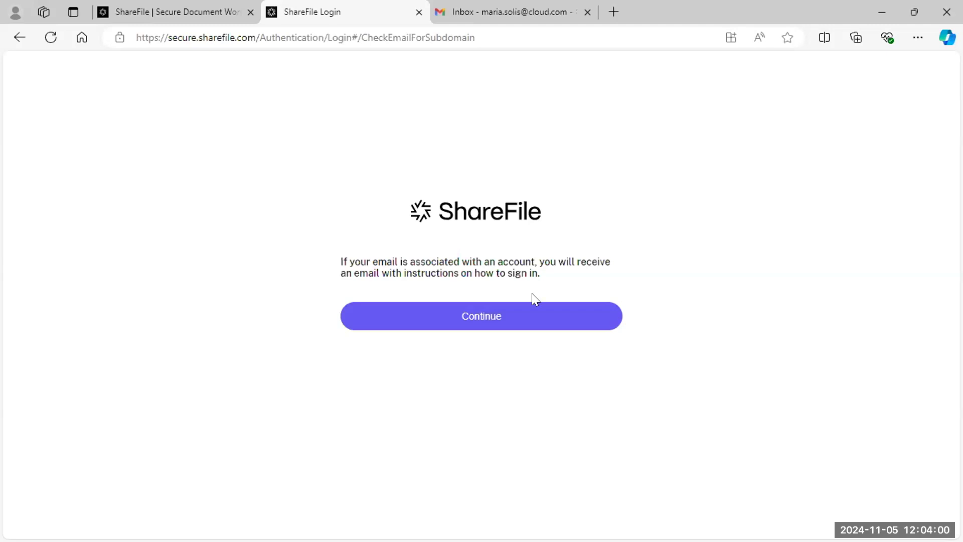
# - Open ShareFile's Account Subdomain Confirmation email in Gmail and select the first account's date 11/05/2024
pyautogui.click(476, 11)
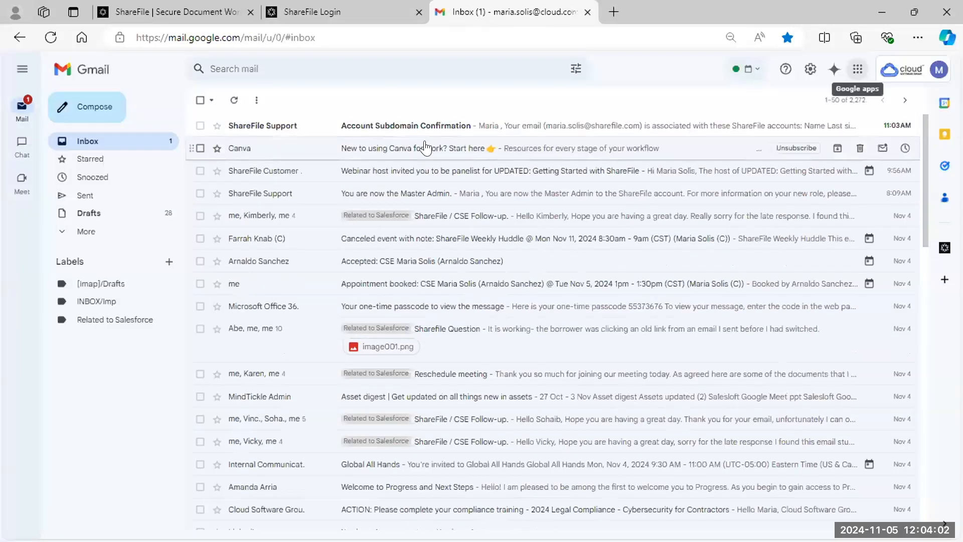
pyautogui.click(309, 126)
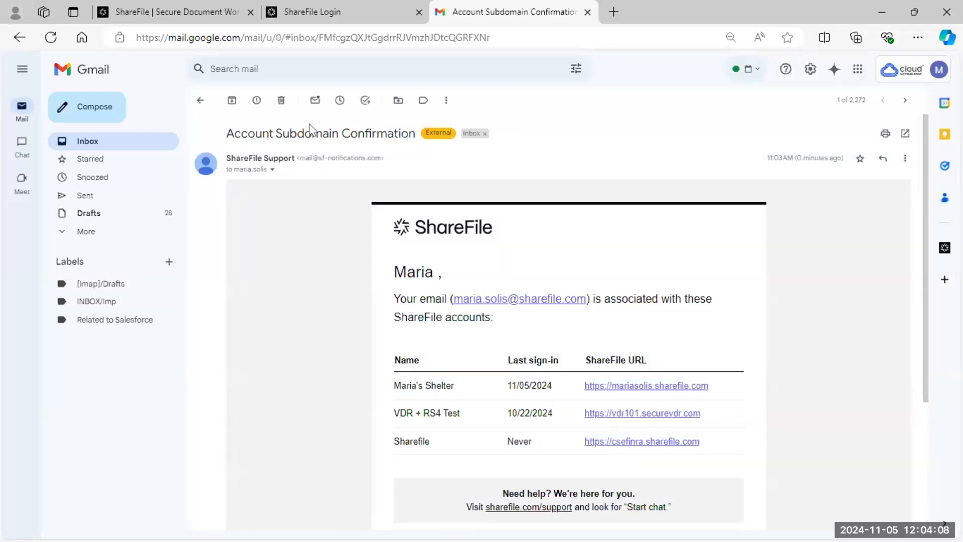
pyautogui.moveTo(396, 394); pyautogui.dragTo(453, 396)
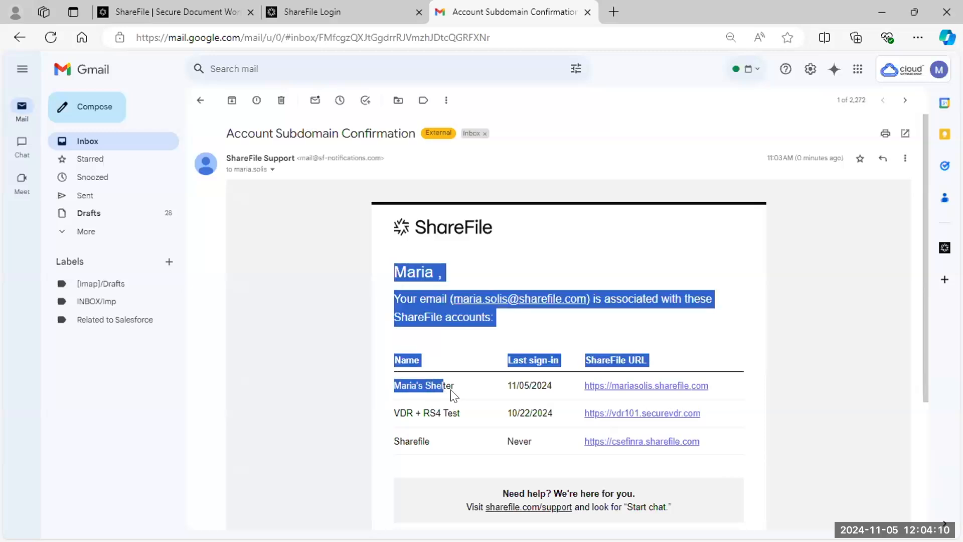
pyautogui.click(553, 386)
pyautogui.moveTo(553, 386); pyautogui.dragTo(503, 384)
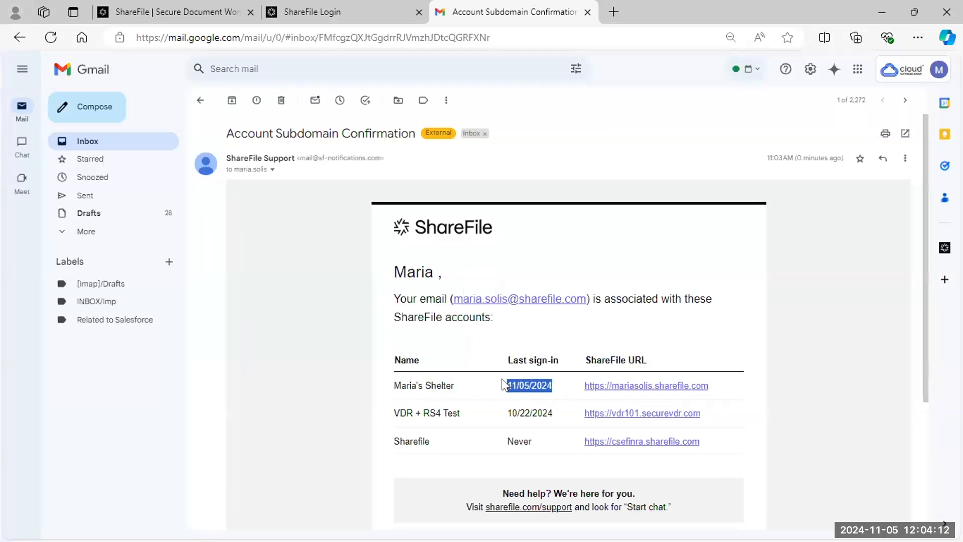
# - Sign in through the first account's link using the account e-mail and password
pyautogui.click(643, 387)
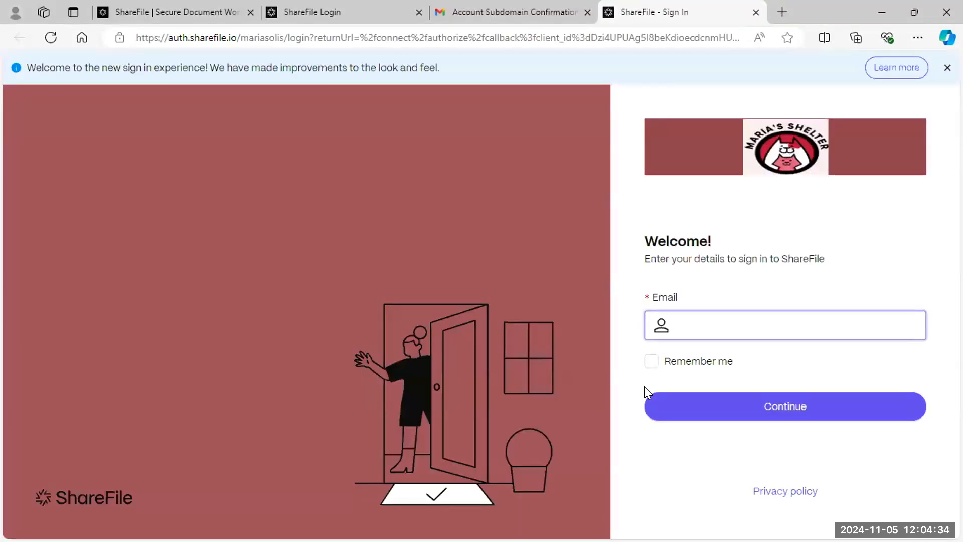
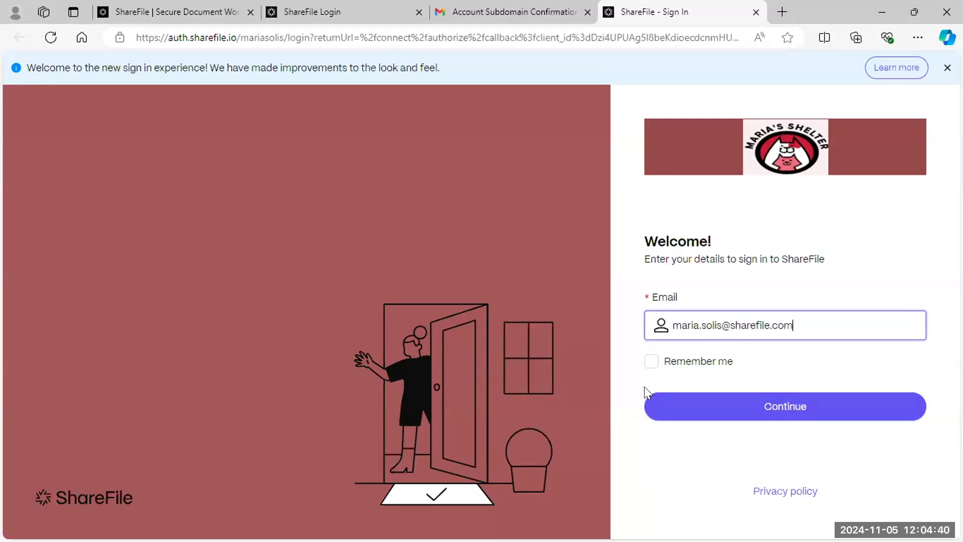
pyautogui.click(709, 414)
pyautogui.click(719, 319)
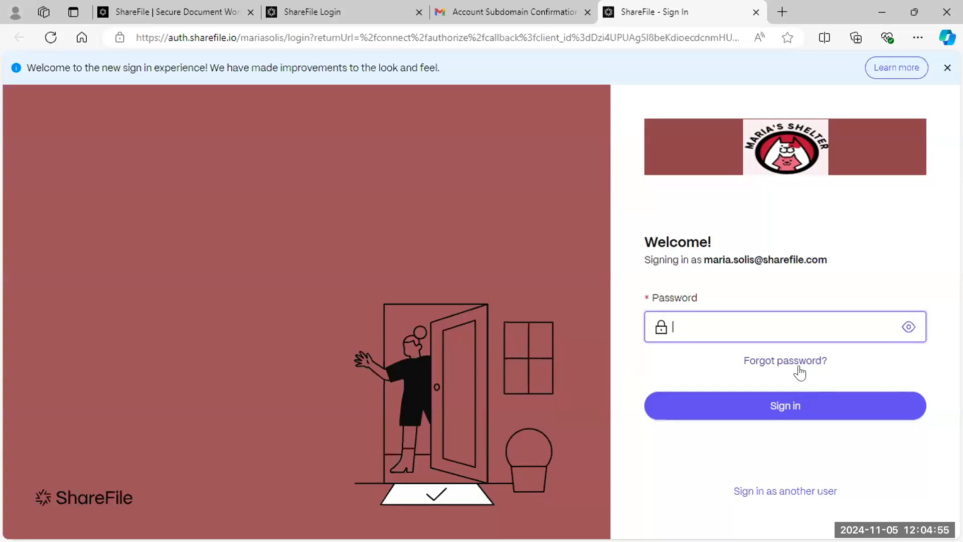
pyautogui.write('********')
pyautogui.press('Return')
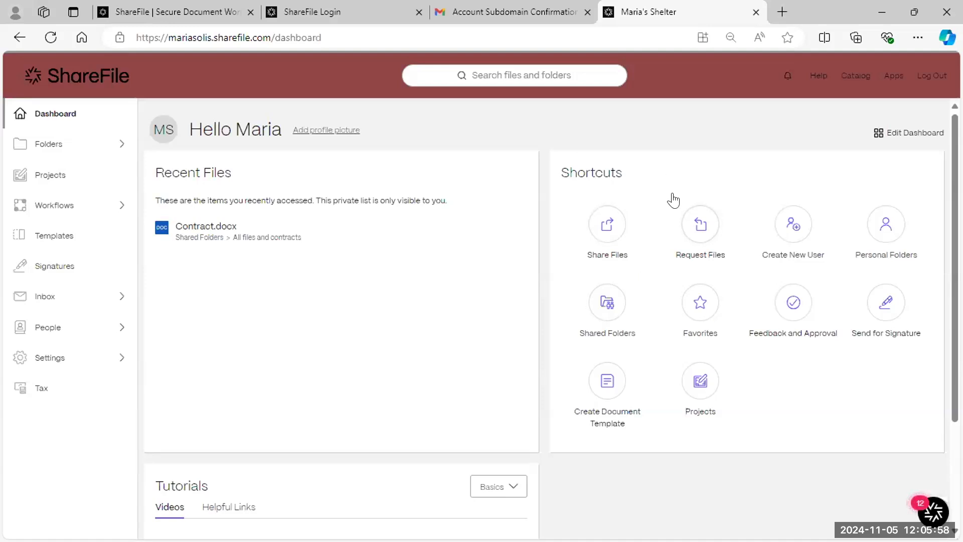
pyautogui.click(608, 231)
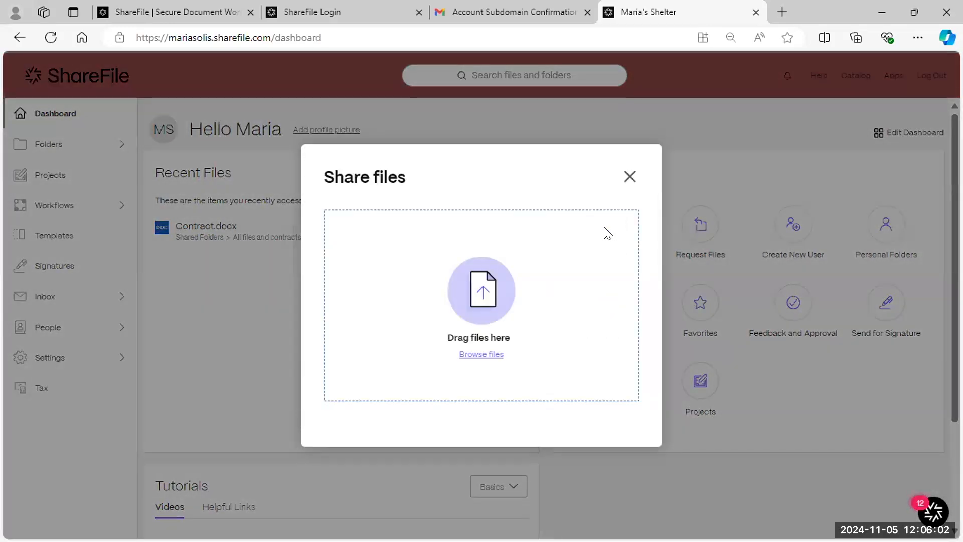
pyautogui.click(628, 177)
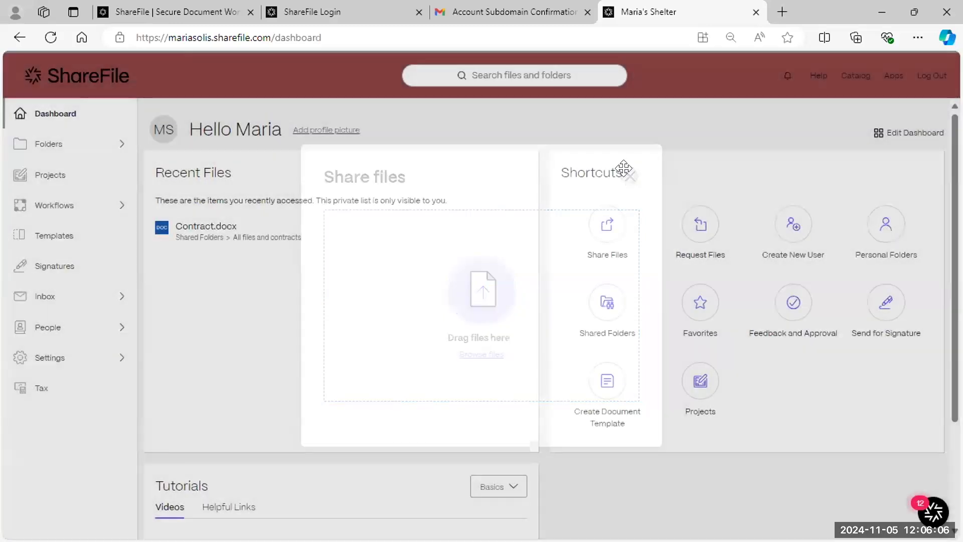
pyautogui.scroll(-3, 528, 284)
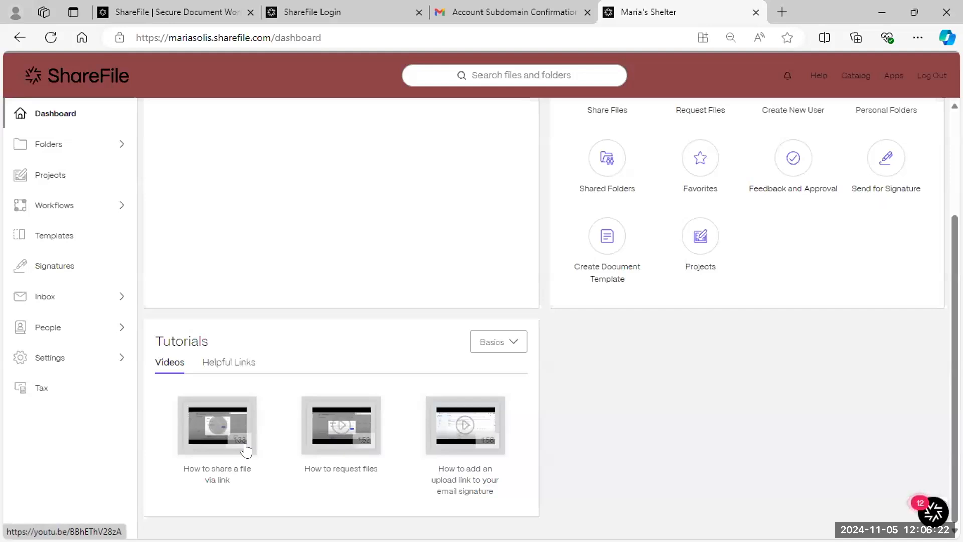
pyautogui.scroll(3, 245, 449)
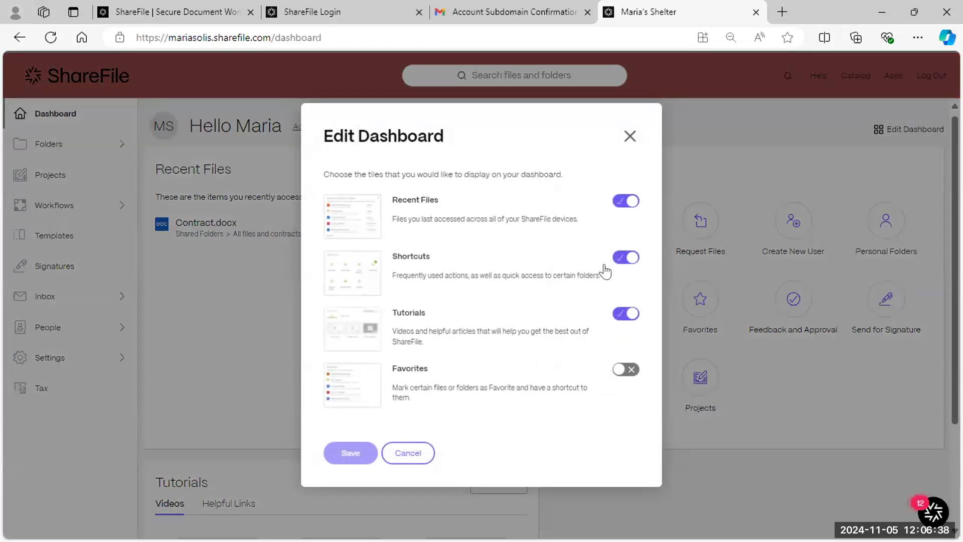
# - Turn on the Favorites dashboard tile and re-enable Shortcuts, saving each change
pyautogui.click(631, 373)
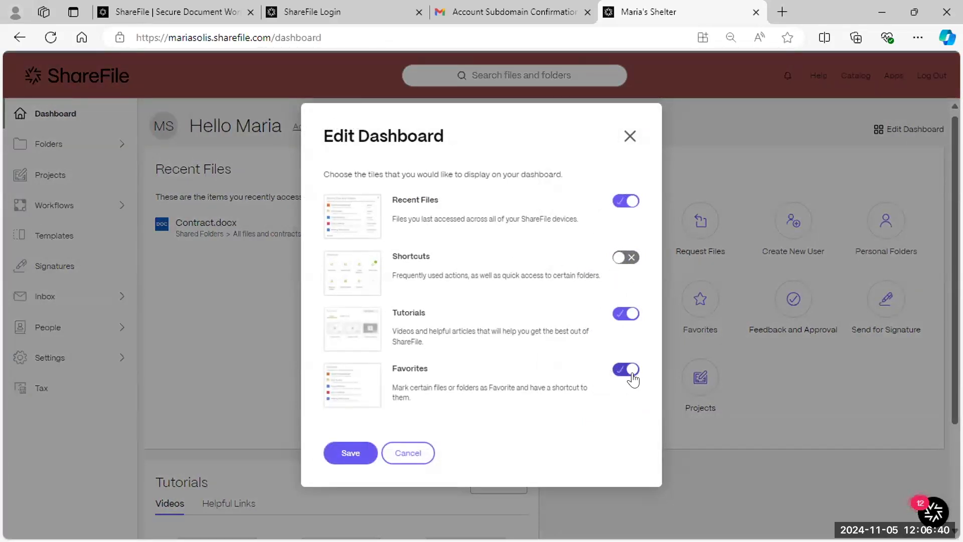
pyautogui.click(357, 455)
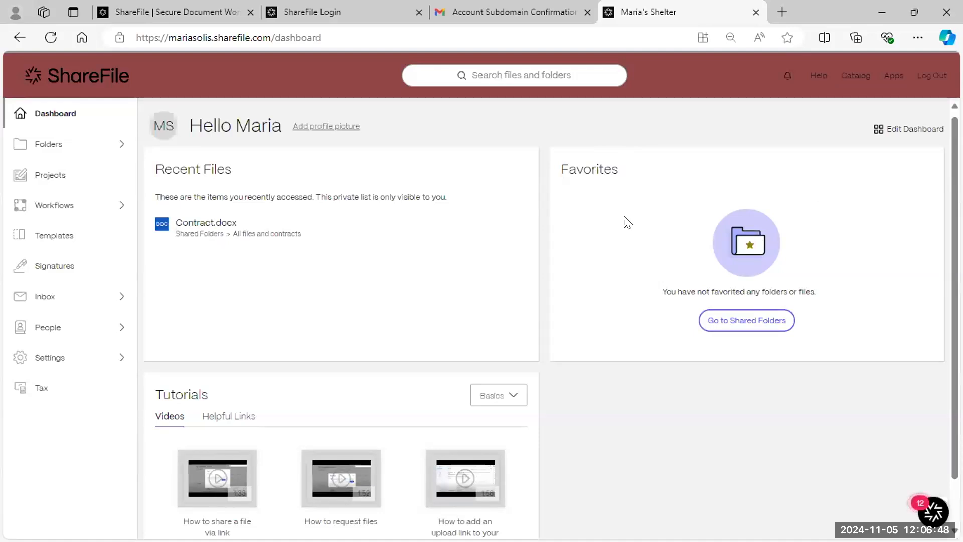
pyautogui.click(897, 129)
pyautogui.click(625, 257)
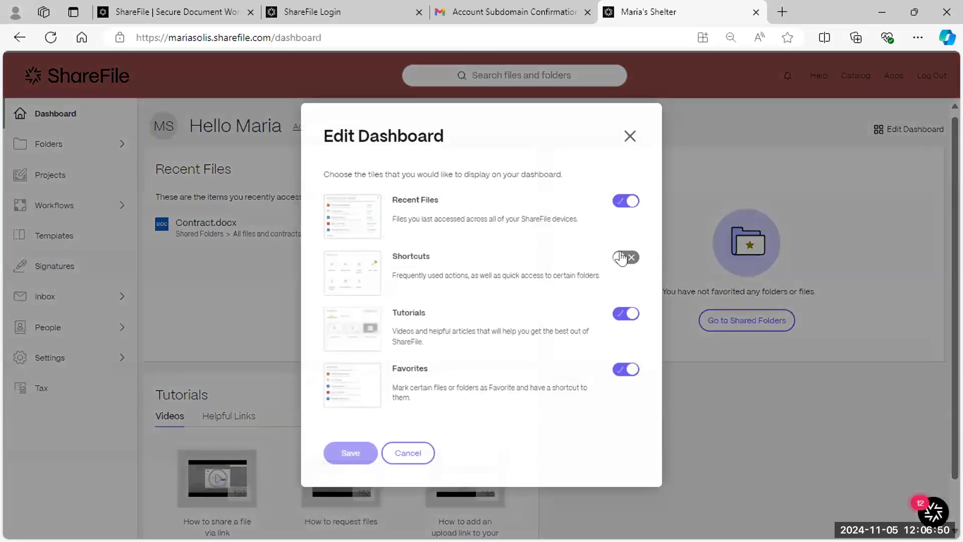
pyautogui.click(347, 458)
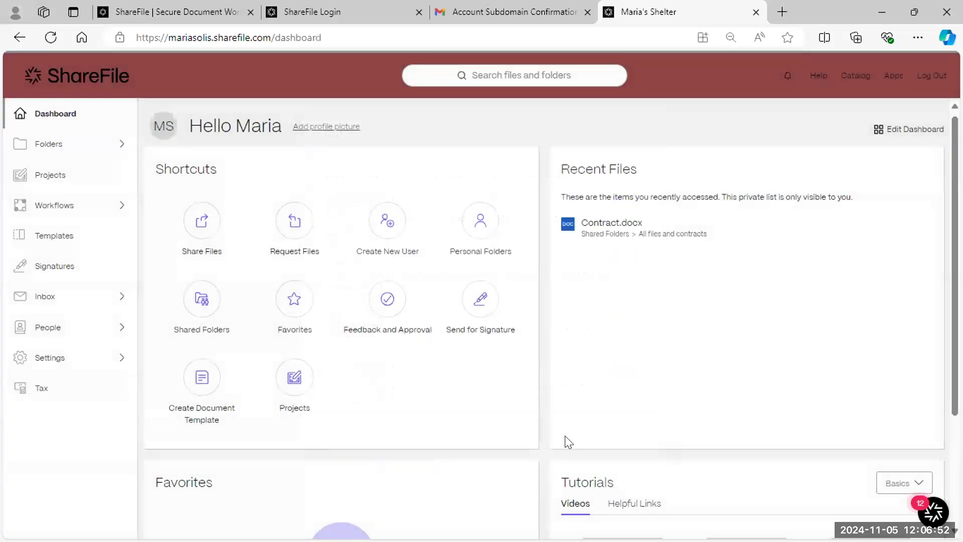
pyautogui.scroll(-3, 612, 370)
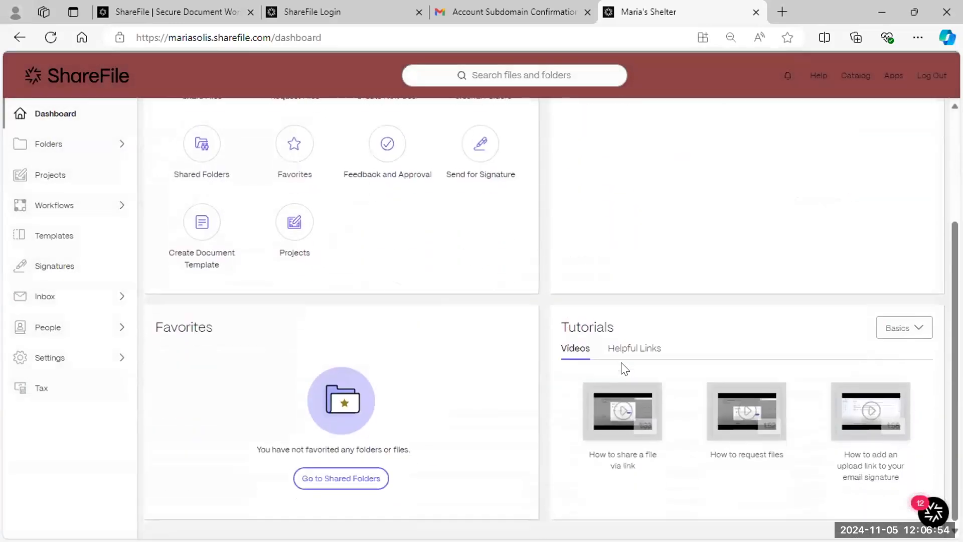
pyautogui.scroll(3, 393, 344)
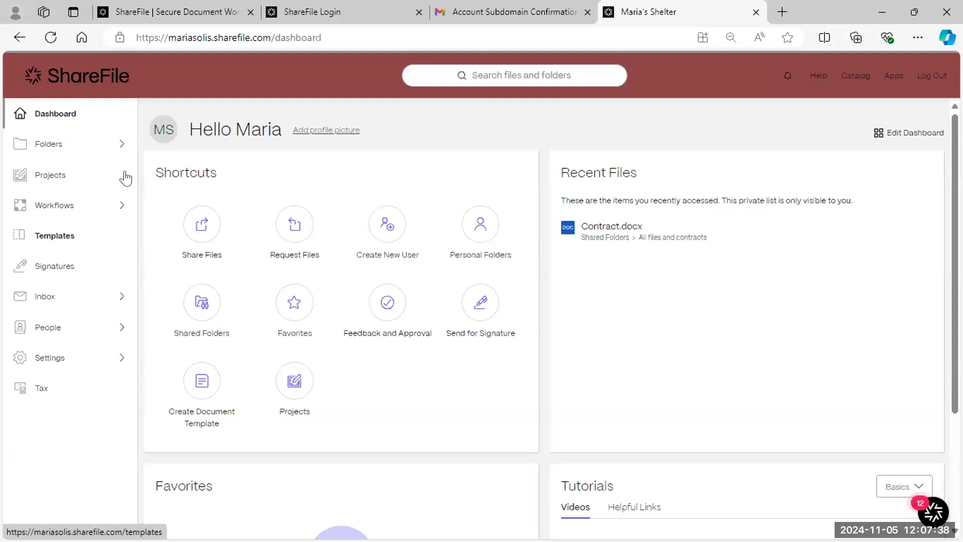
# - Browse Shared Folders, Favorites and File Box under Folders, then return to the Dashboard
pyautogui.click(50, 146)
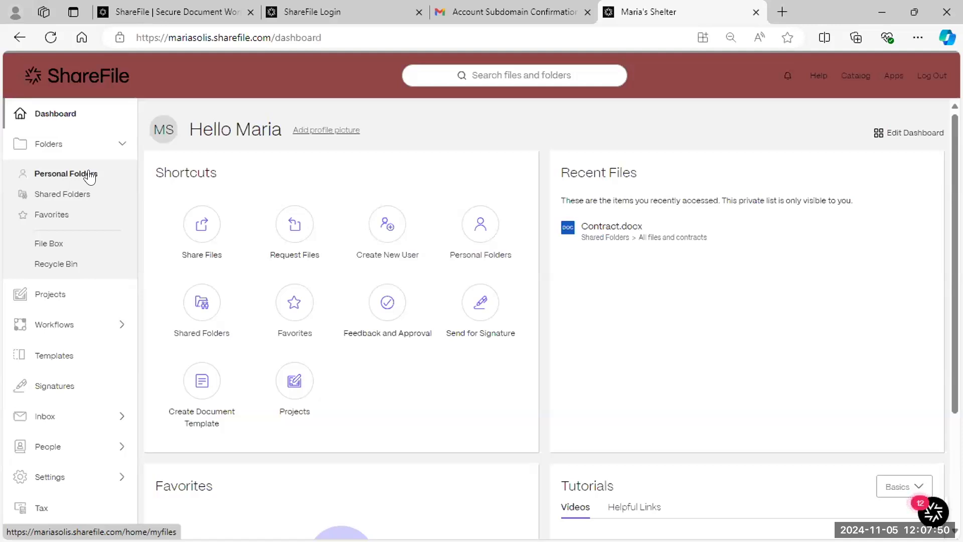
pyautogui.click(56, 194)
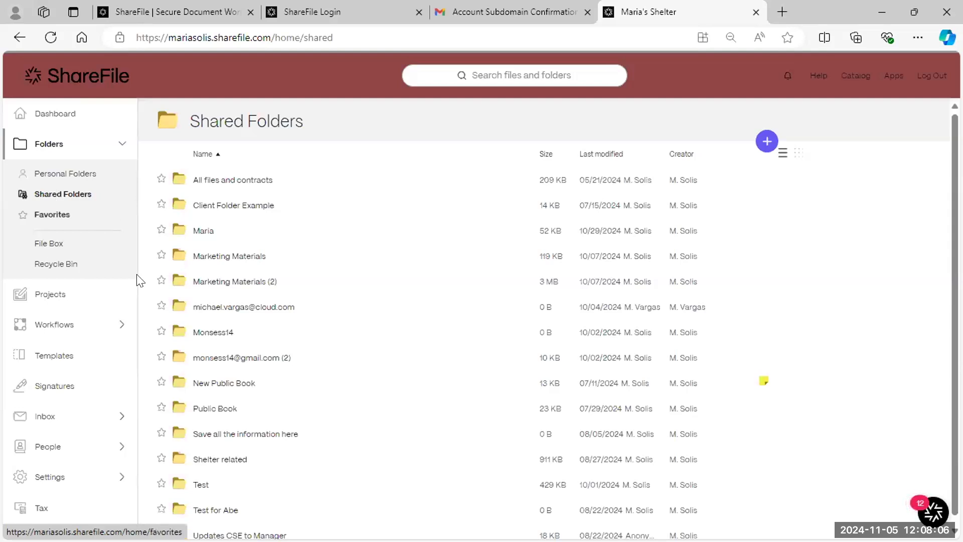
pyautogui.click(63, 216)
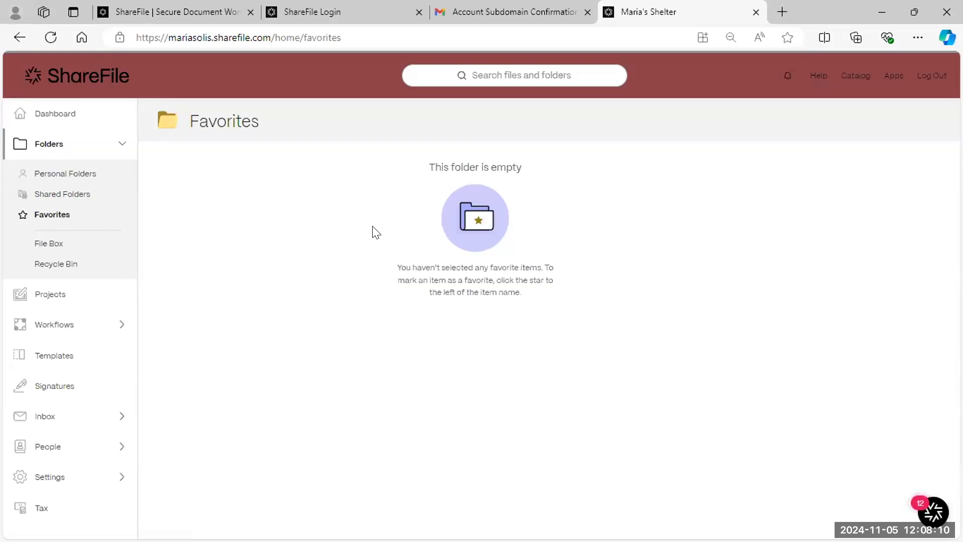
pyautogui.click(69, 245)
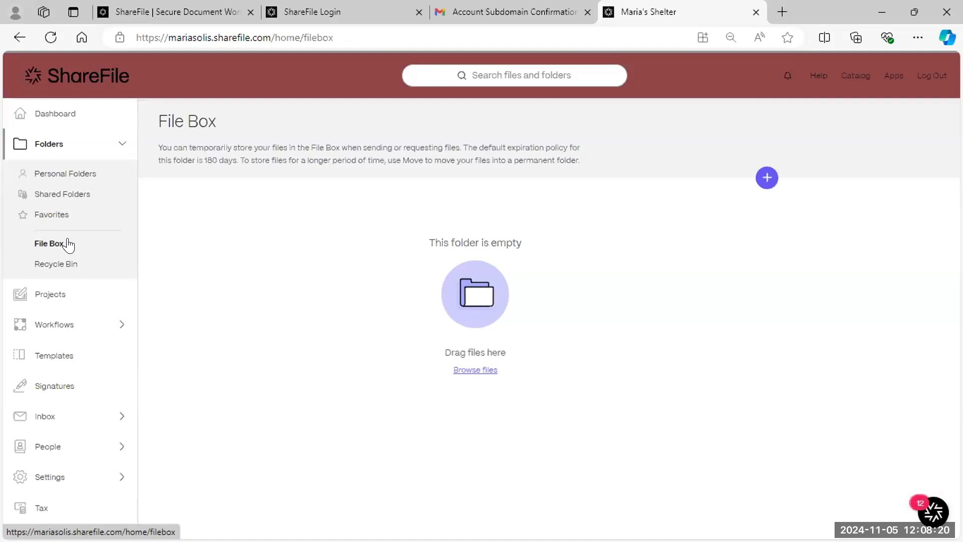
pyautogui.click(75, 121)
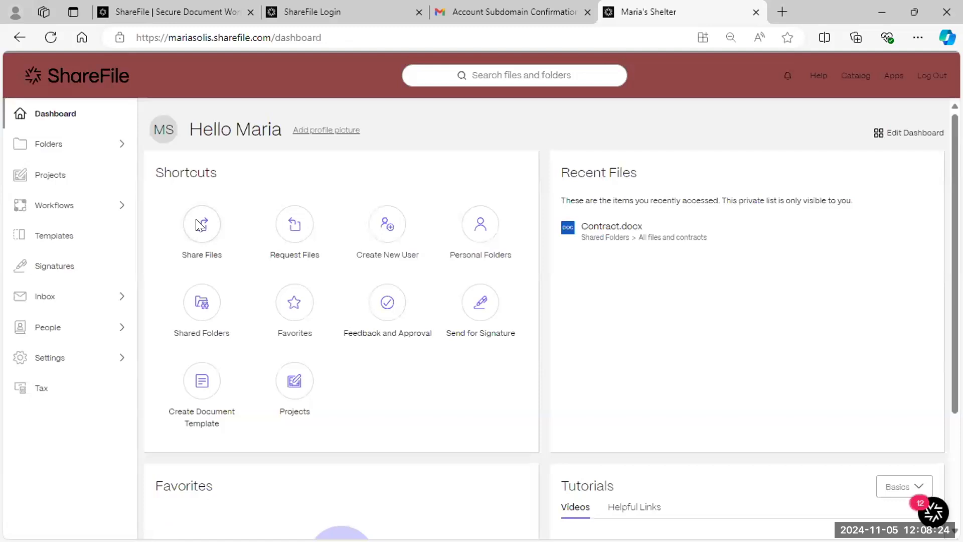
pyautogui.click(213, 225)
pyautogui.click(629, 177)
pyautogui.click(284, 235)
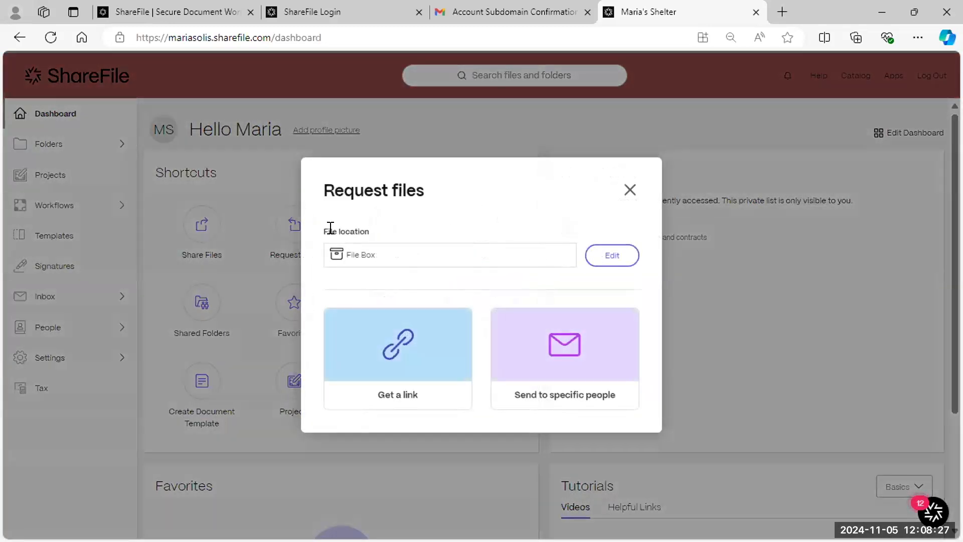
pyautogui.tripleClick(385, 263)
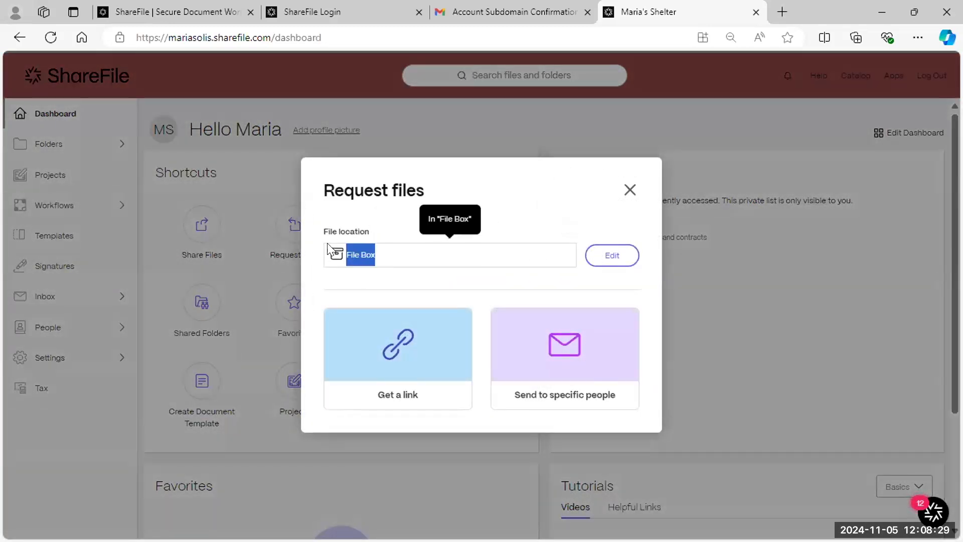
pyautogui.click(611, 254)
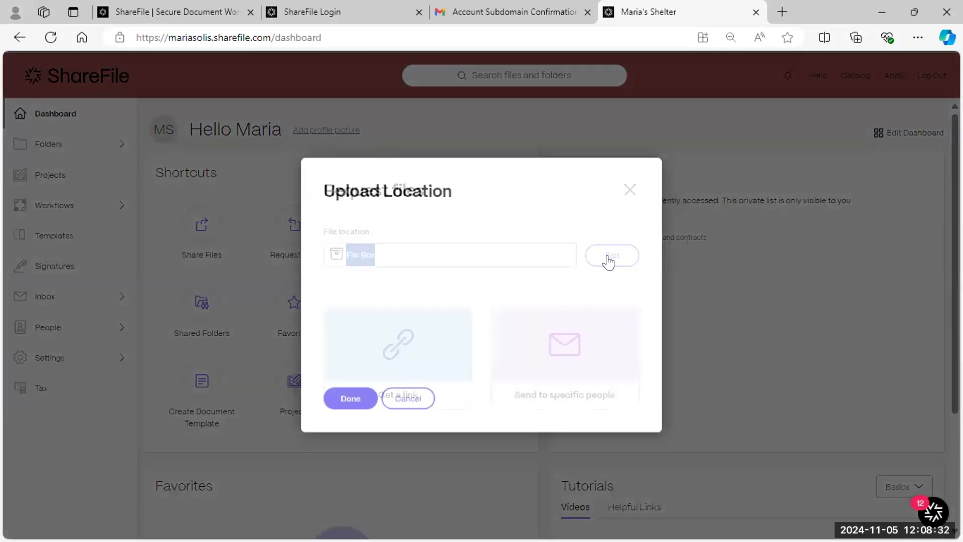
pyautogui.click(399, 401)
pyautogui.click(628, 191)
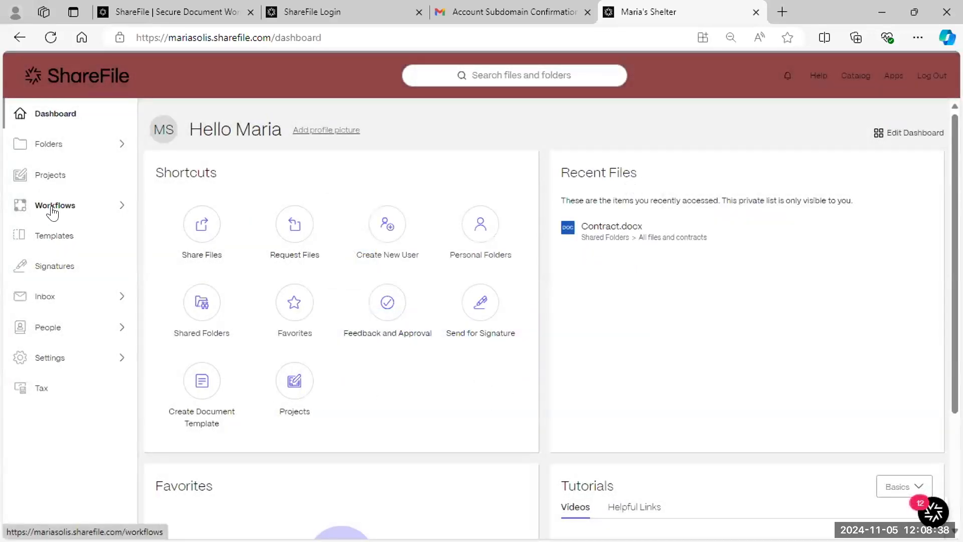
pyautogui.click(53, 149)
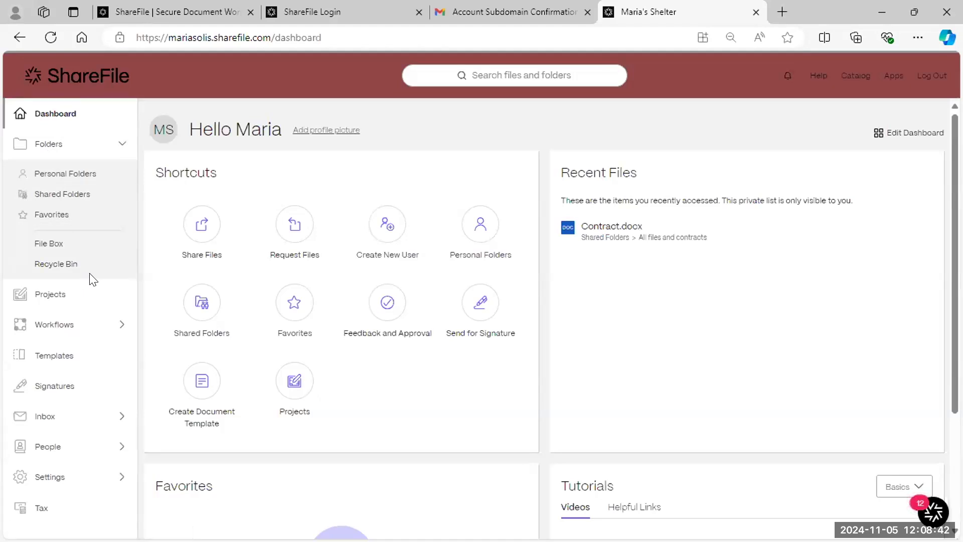
# - View the empty Recycle Bin and Projects pages and expand the Workflows options
pyautogui.click(69, 269)
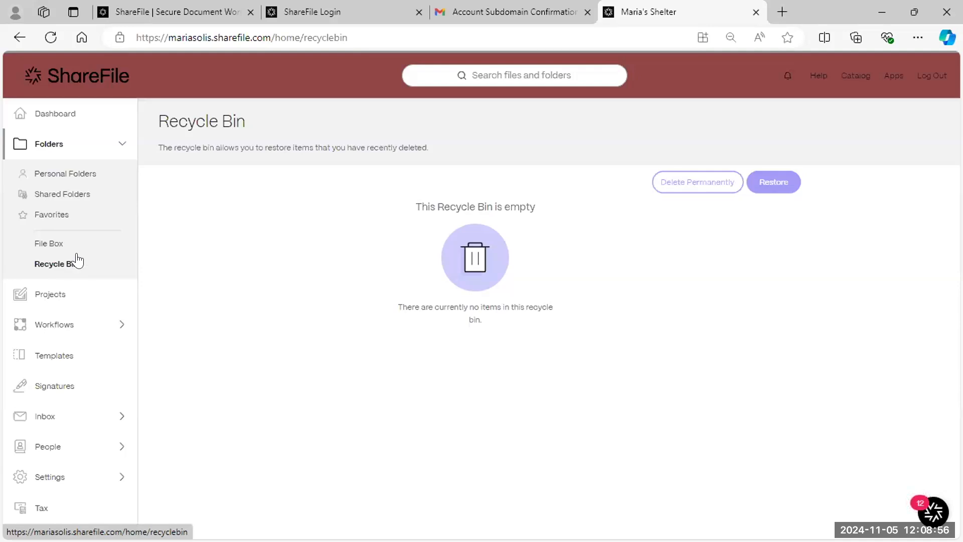
pyautogui.click(67, 293)
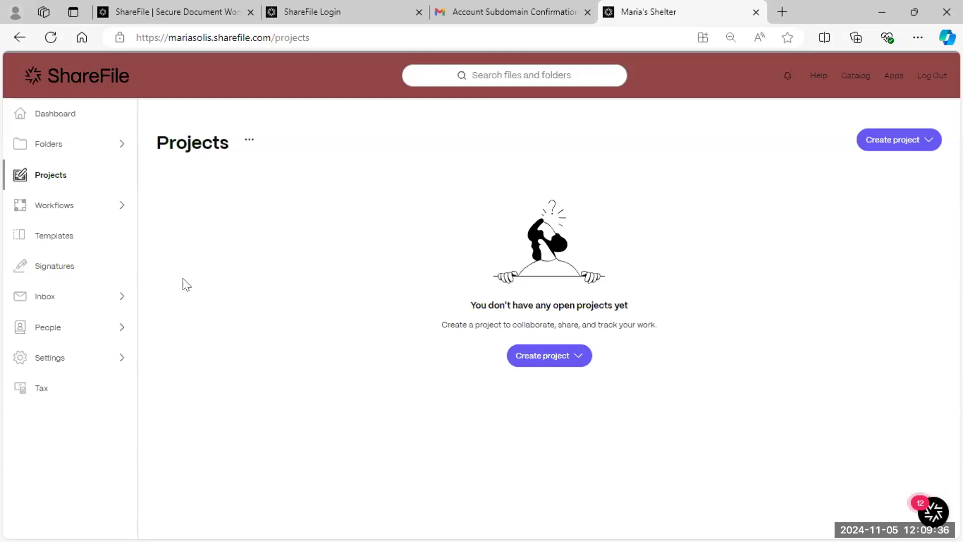
pyautogui.click(99, 209)
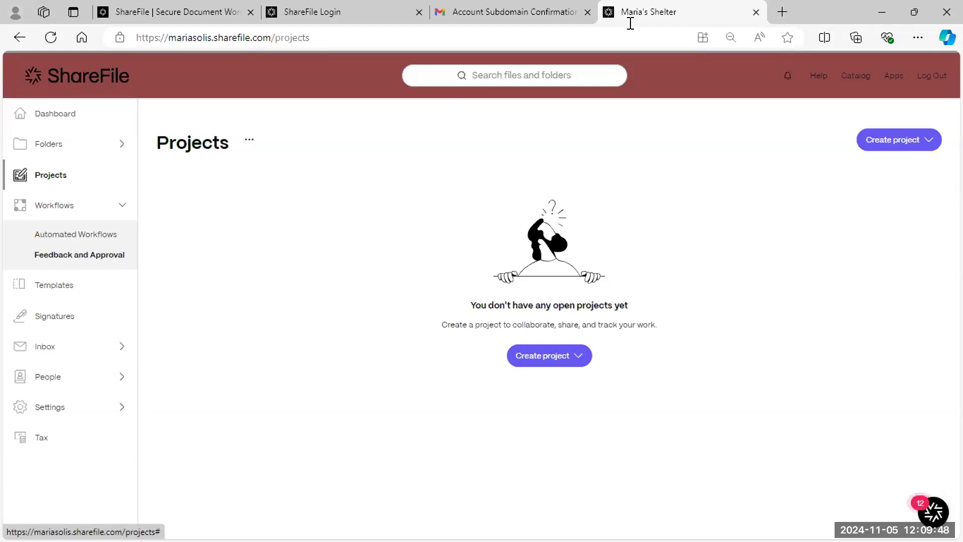
# - Search Bing for 'projects sharefile' in a new browser tab
pyautogui.click(781, 12)
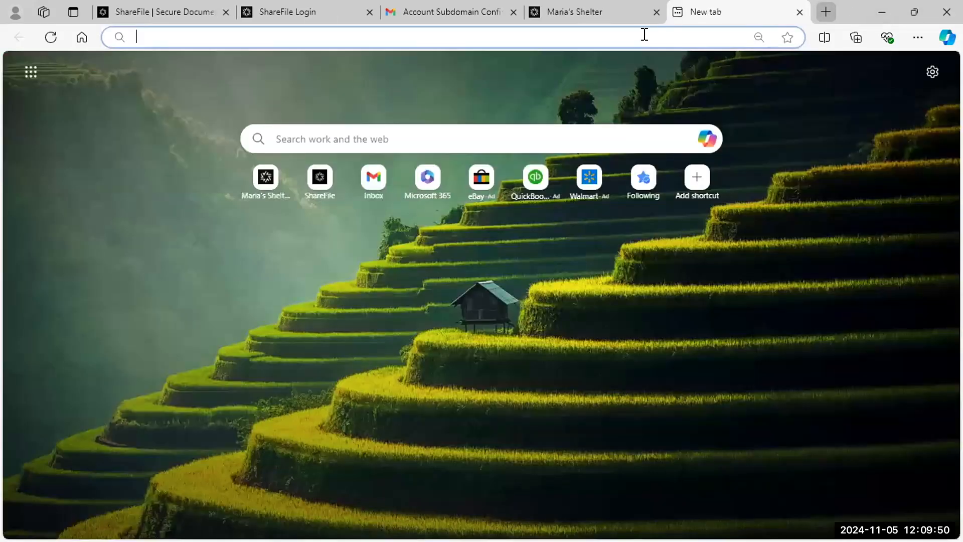
pyautogui.click(644, 35)
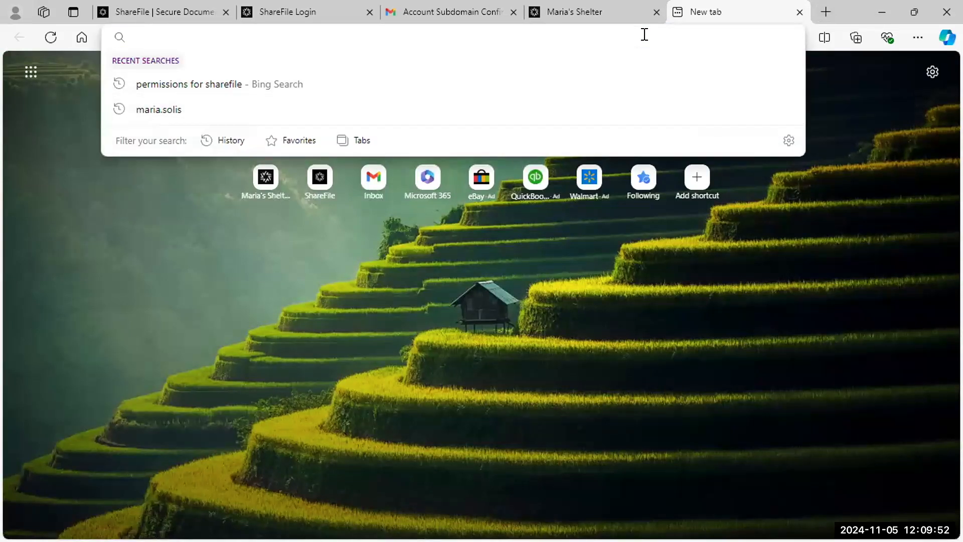
pyautogui.write('proj')
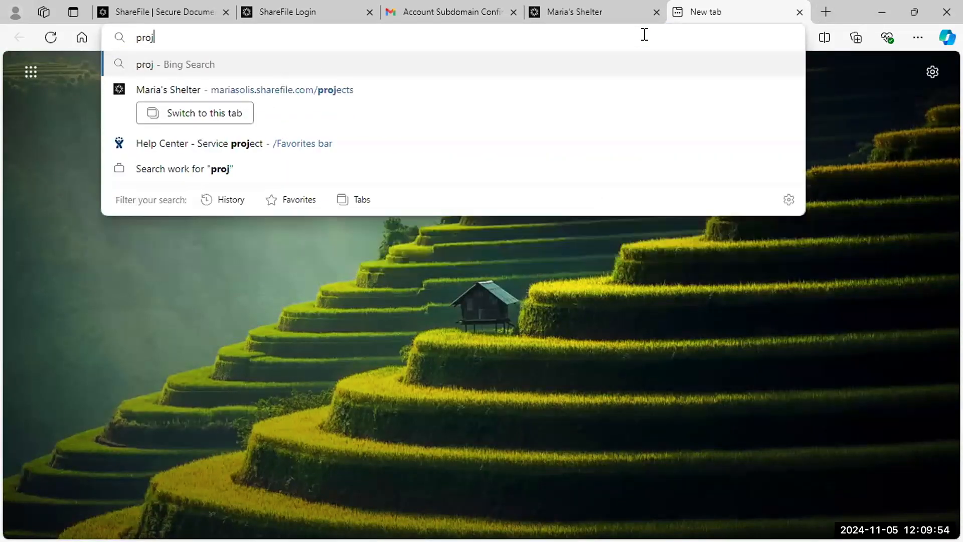
pyautogui.write('ects sharefile')
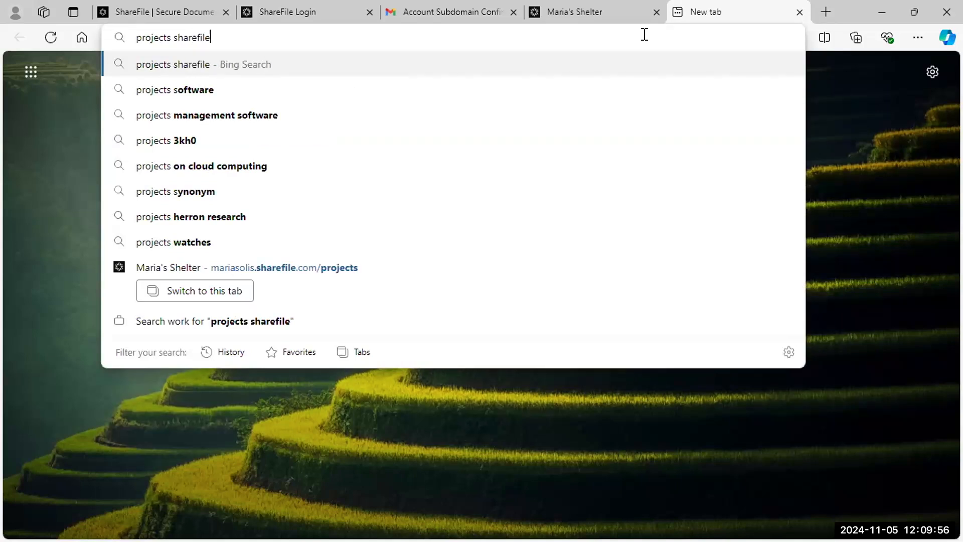
pyautogui.press('Return')
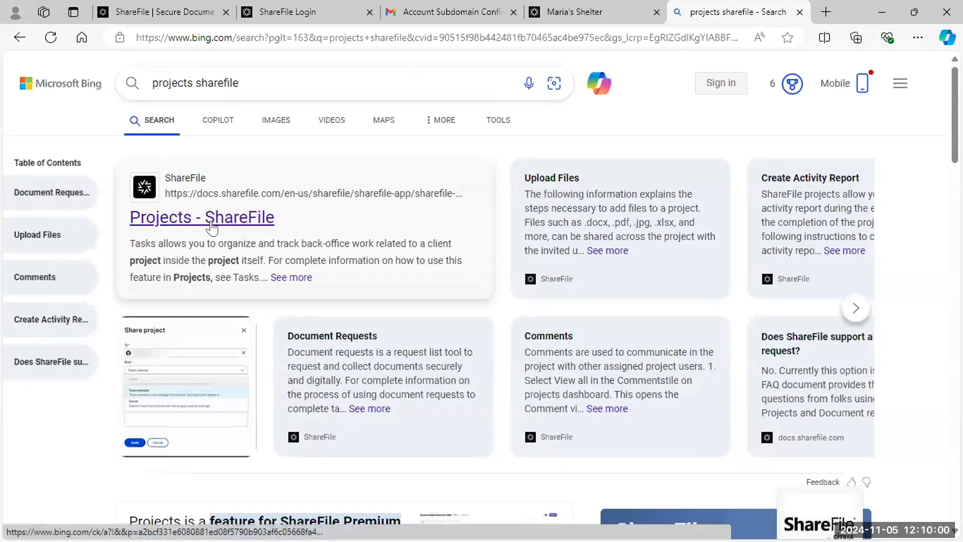
# - Change the query to 'workflows sharefile' and search again
pyautogui.doubleClick(189, 81)
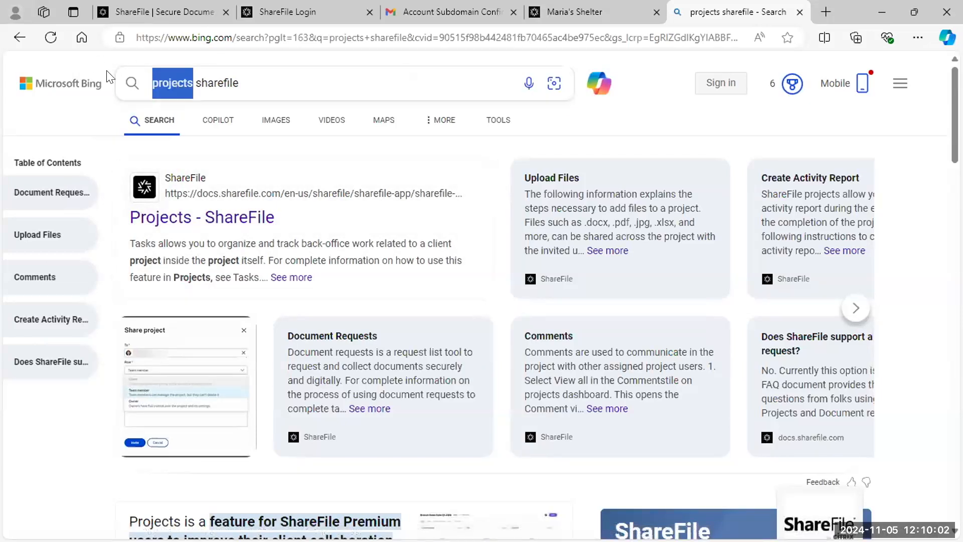
pyautogui.write('workf')
pyautogui.write('lows')
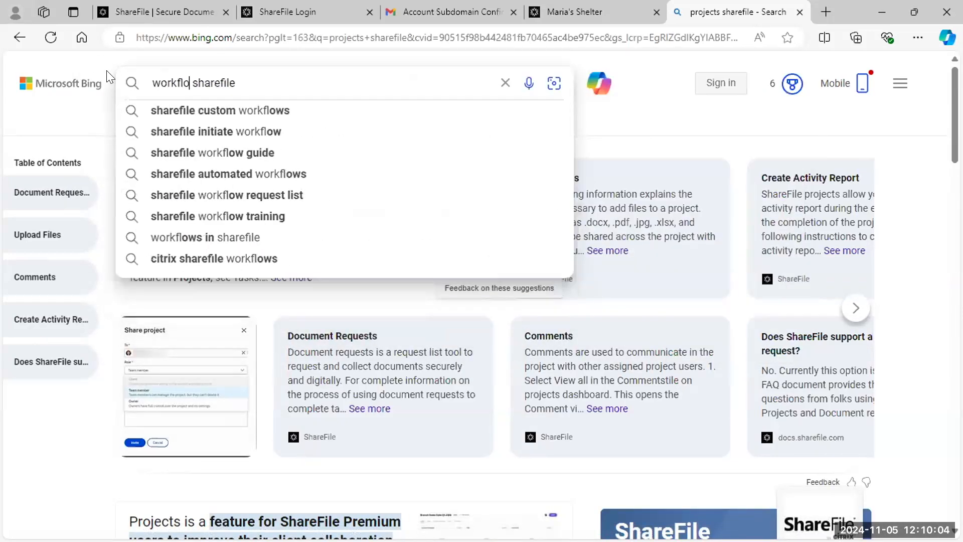
pyautogui.press('Return')
# - Close the Bing tab, view Templates and Signature requests, expand Inbox, then return to Dashboard
pyautogui.click(800, 11)
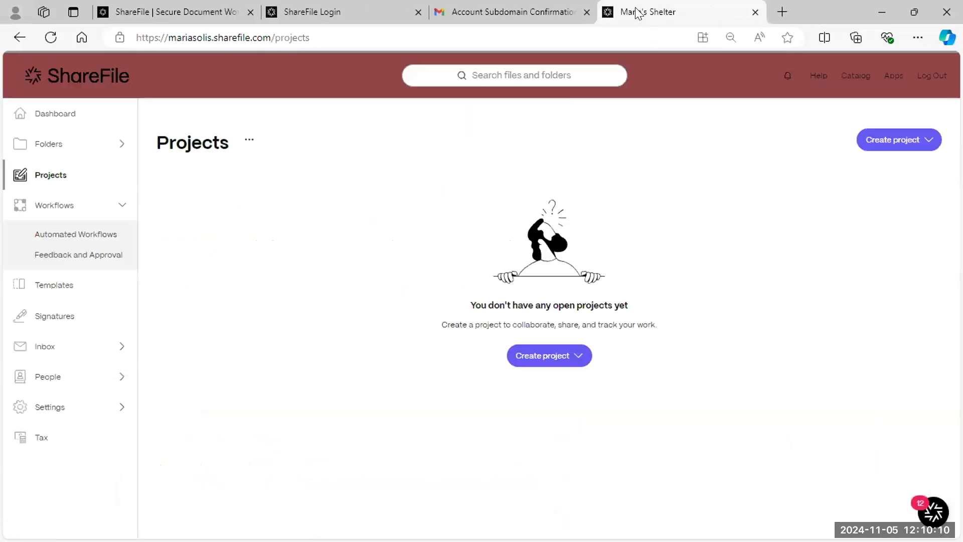
pyautogui.click(72, 288)
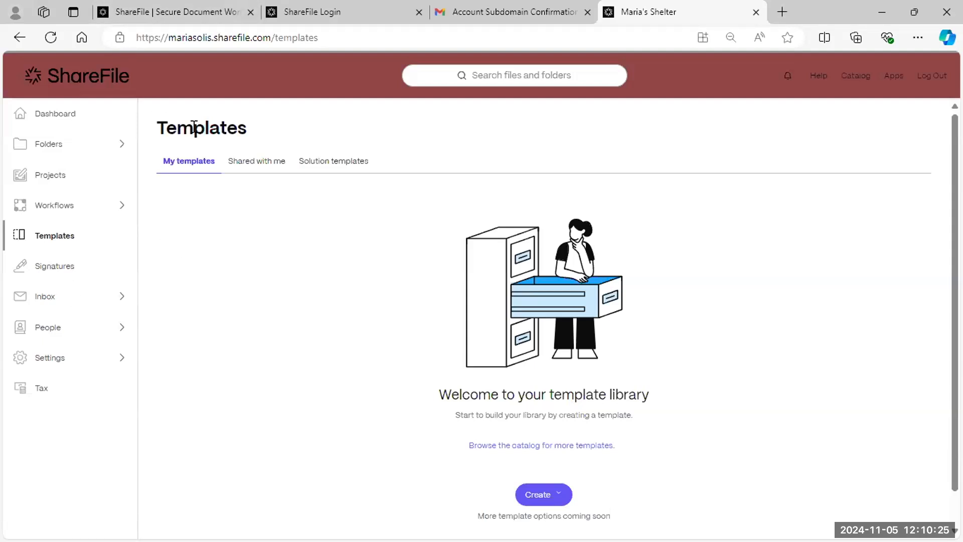
pyautogui.click(79, 277)
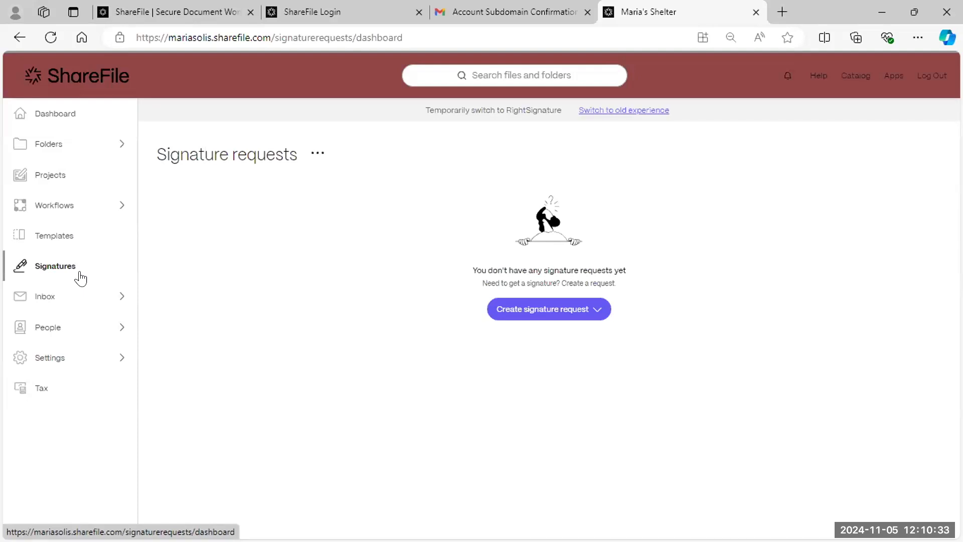
pyautogui.click(81, 302)
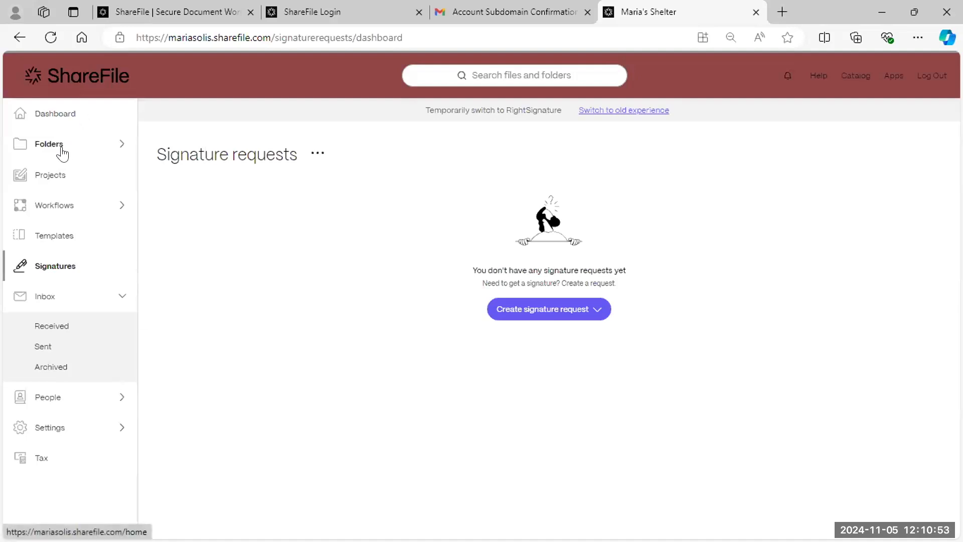
pyautogui.click(59, 116)
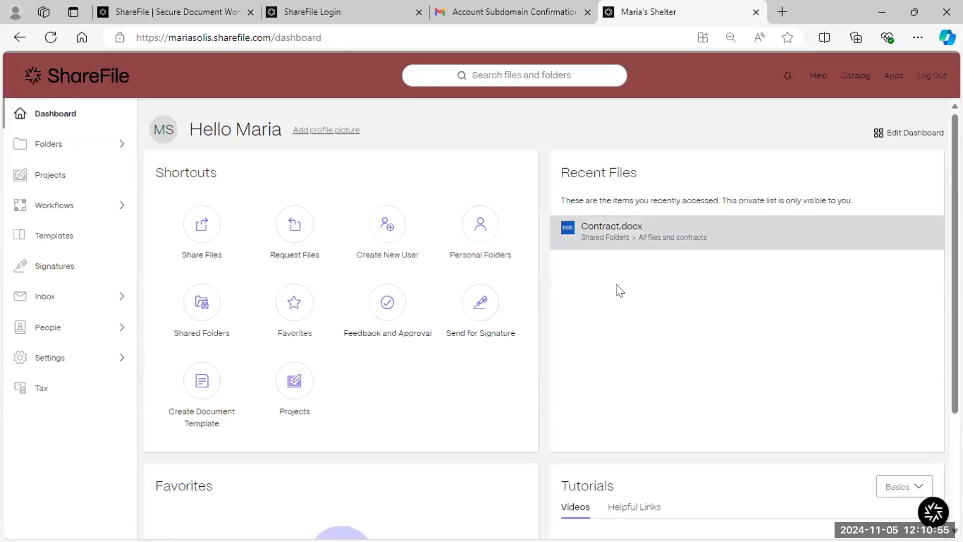
# - Start a new file request that saves uploads to Personal Folders
pyautogui.click(299, 239)
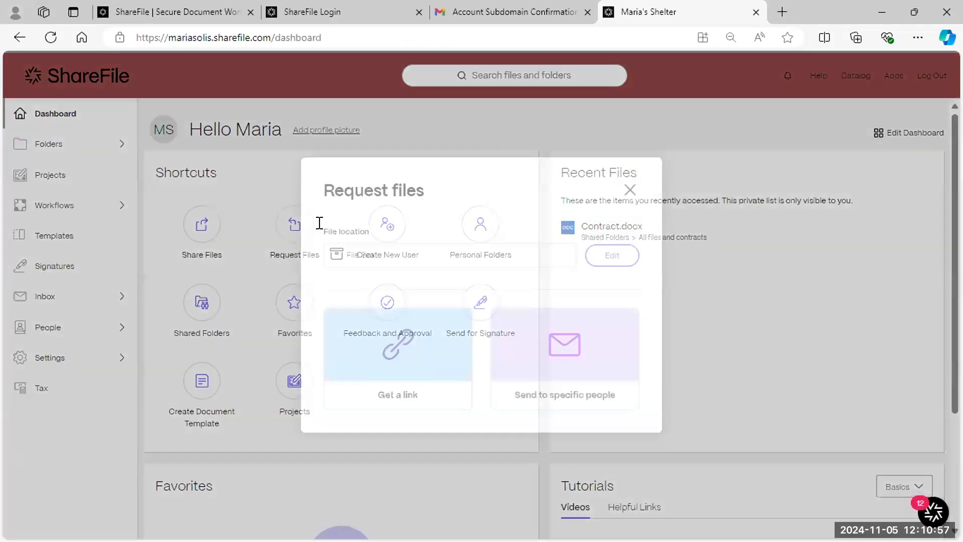
pyautogui.click(597, 260)
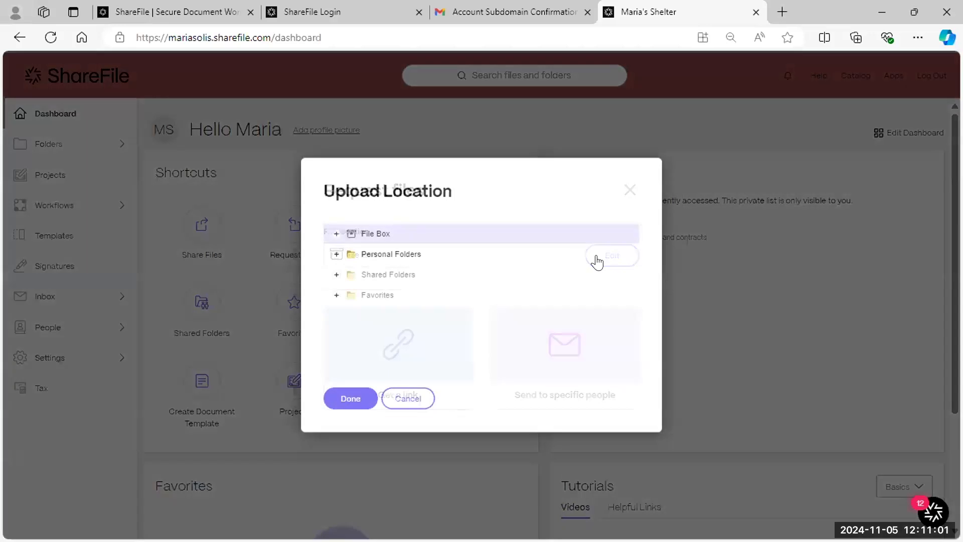
pyautogui.click(380, 257)
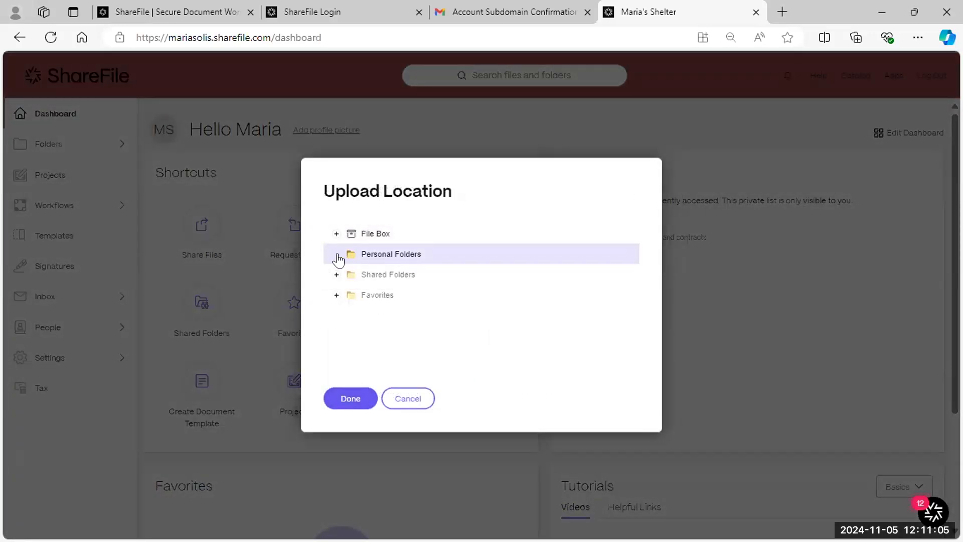
pyautogui.doubleClick(445, 254)
pyautogui.click(350, 398)
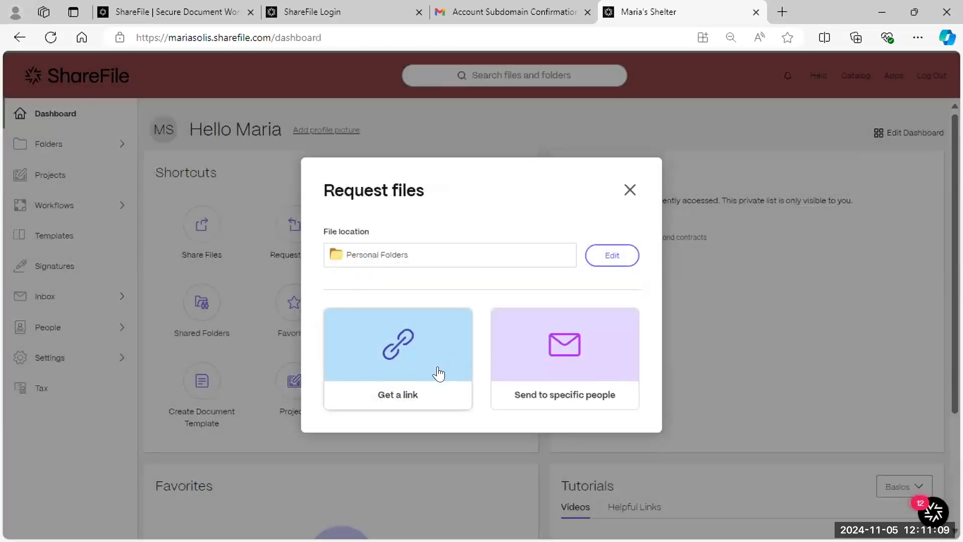
# - Request files from specific people with access expiring after six months, and send it
pyautogui.click(564, 353)
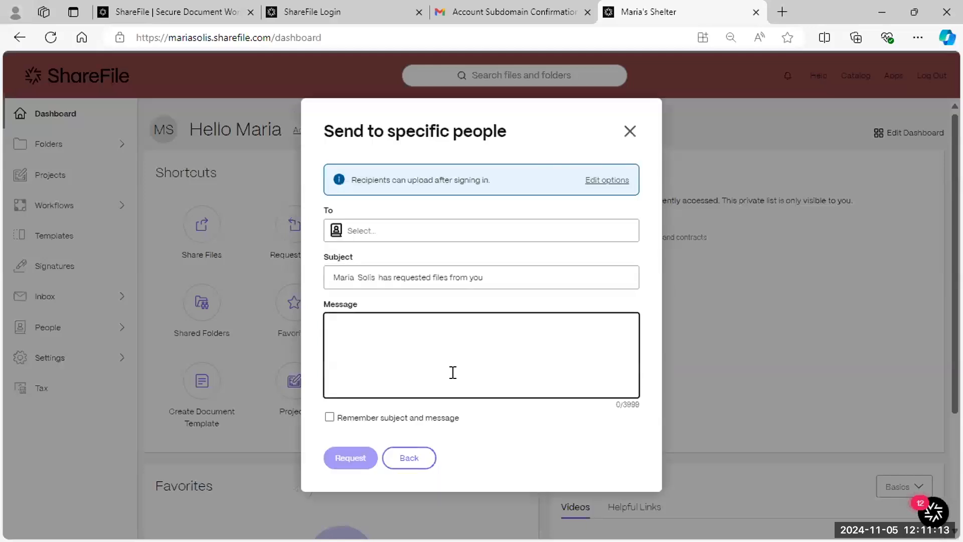
pyautogui.click(597, 181)
pyautogui.click(403, 274)
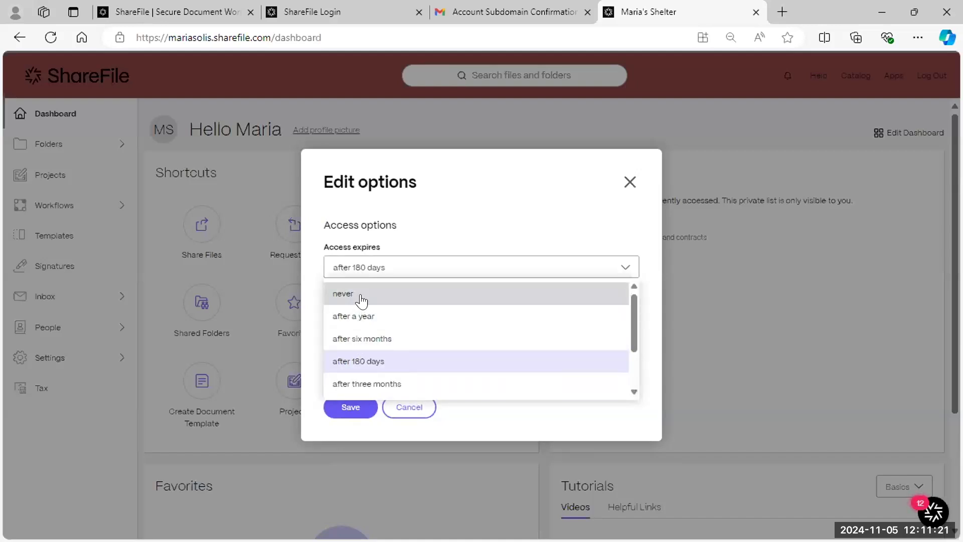
pyautogui.click(361, 301)
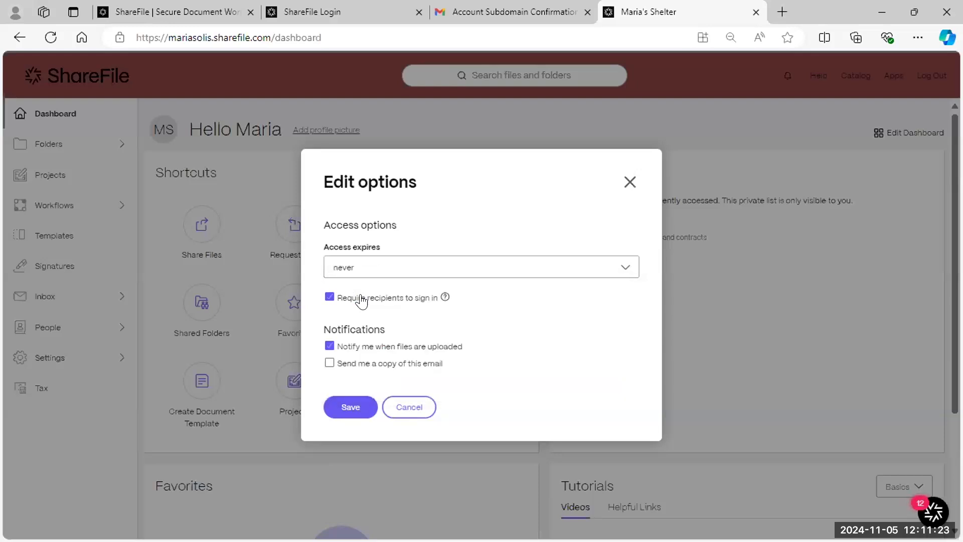
pyautogui.click(412, 271)
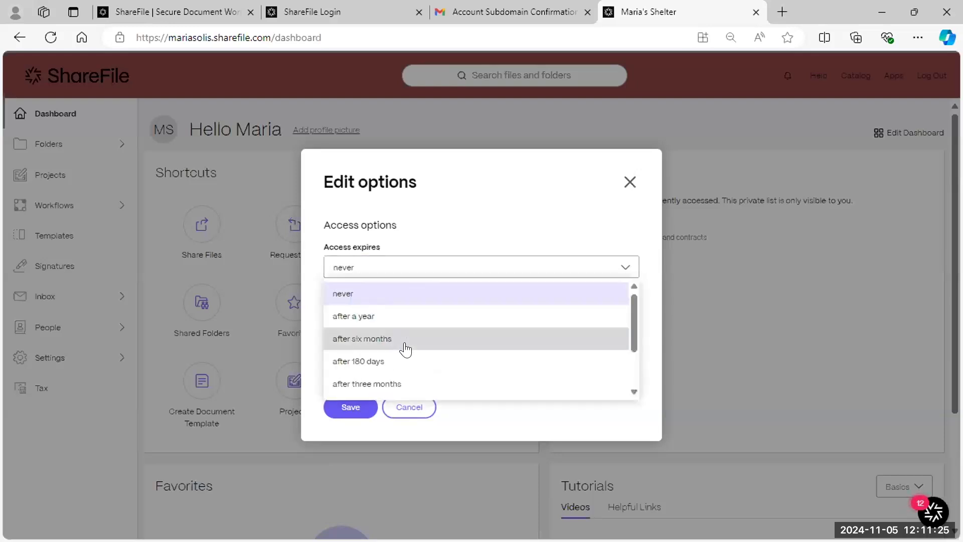
pyautogui.click(407, 337)
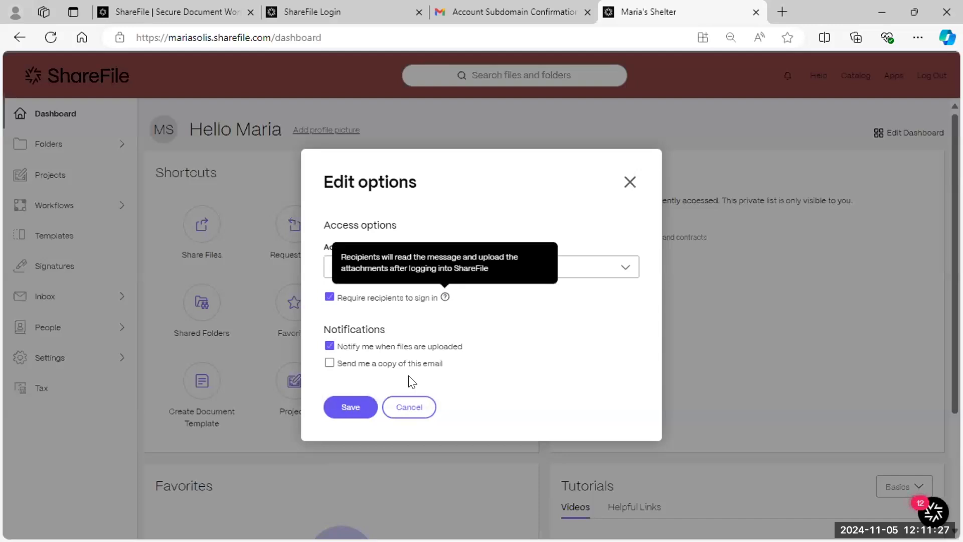
pyautogui.click(328, 414)
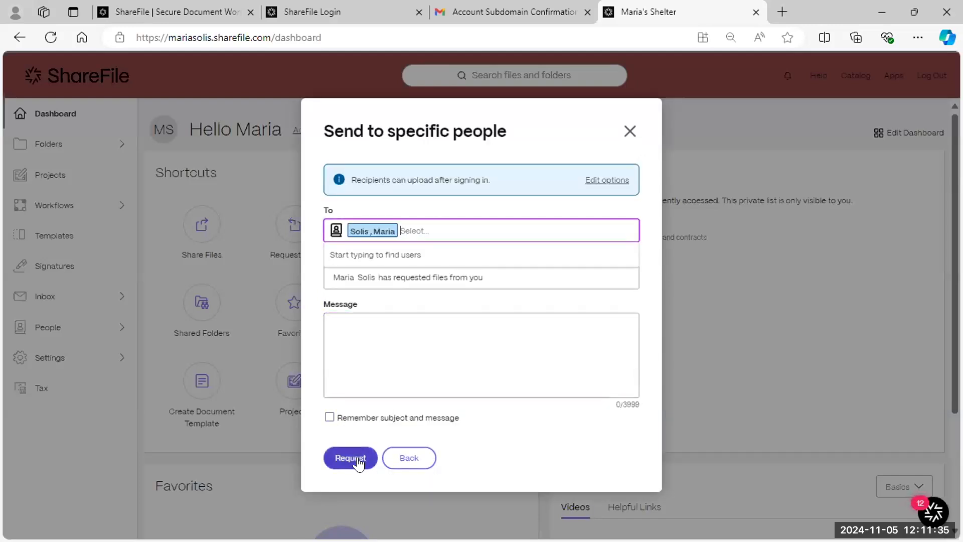
pyautogui.click(357, 459)
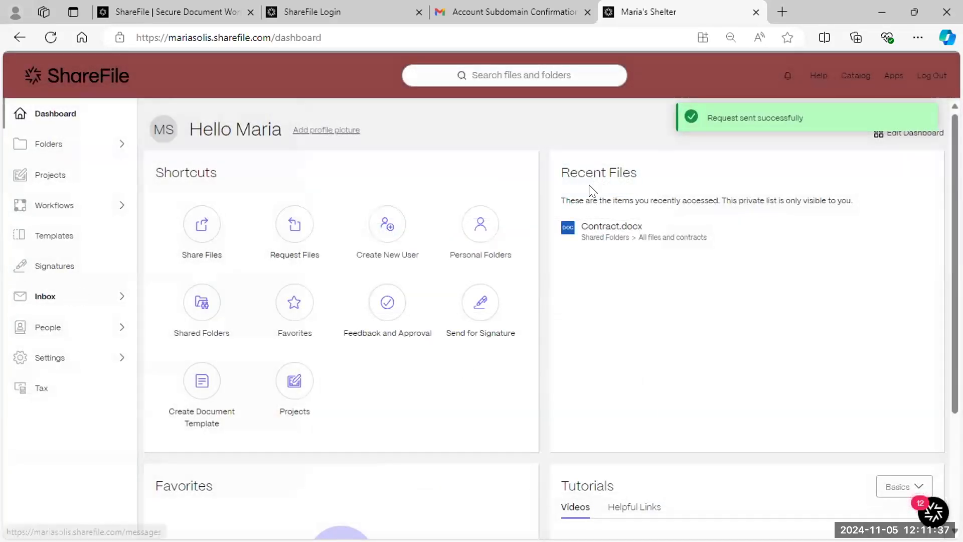
# - In Sent messages, expire the link of the sent file-request message
pyautogui.click(46, 300)
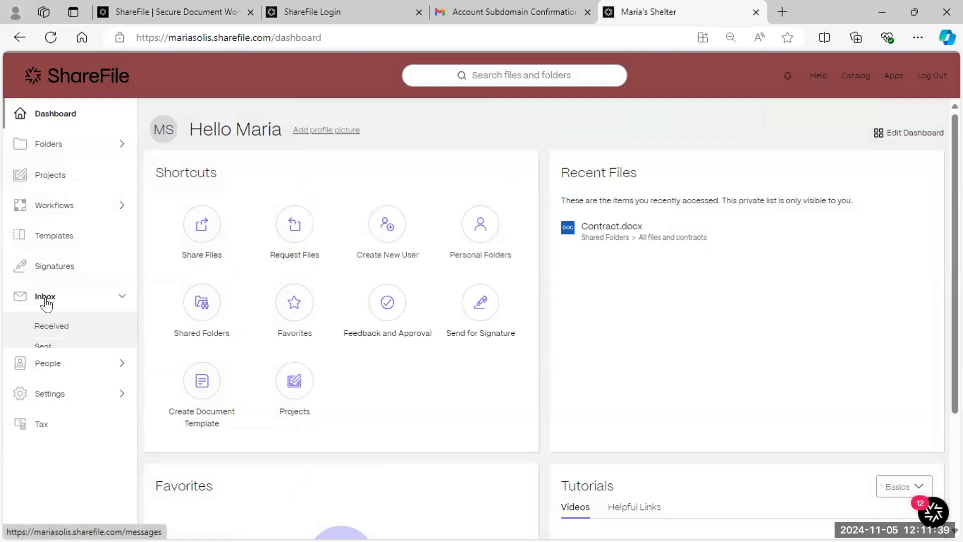
pyautogui.click(52, 324)
pyautogui.click(34, 345)
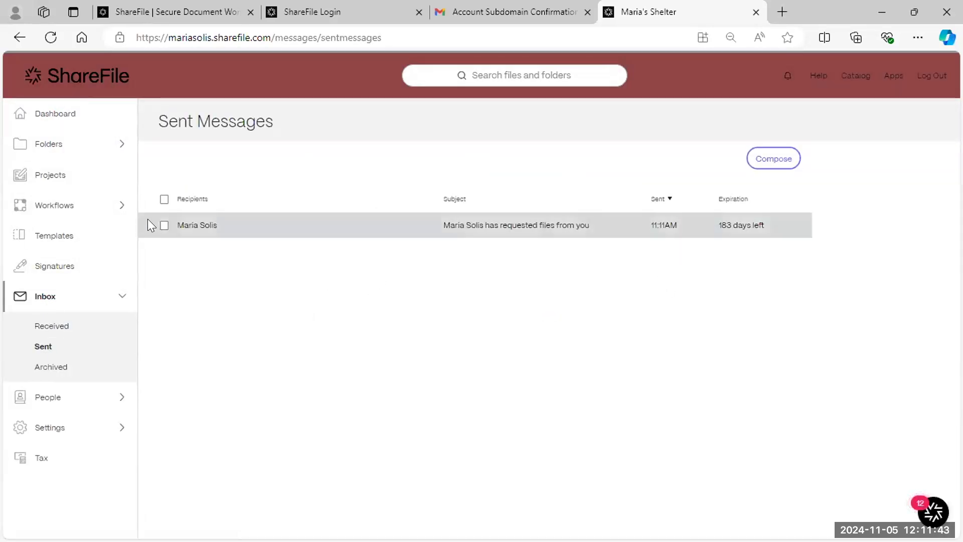
pyautogui.click(164, 229)
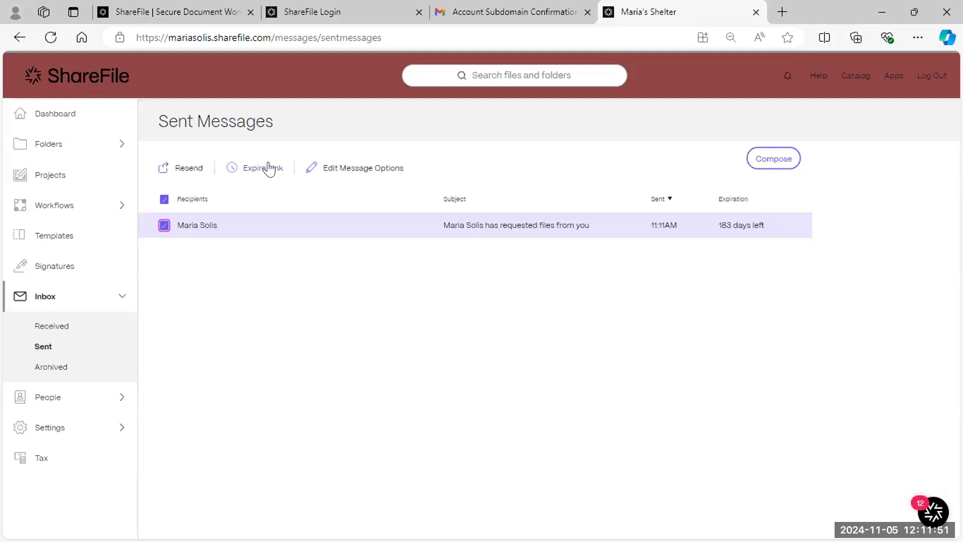
pyautogui.click(264, 167)
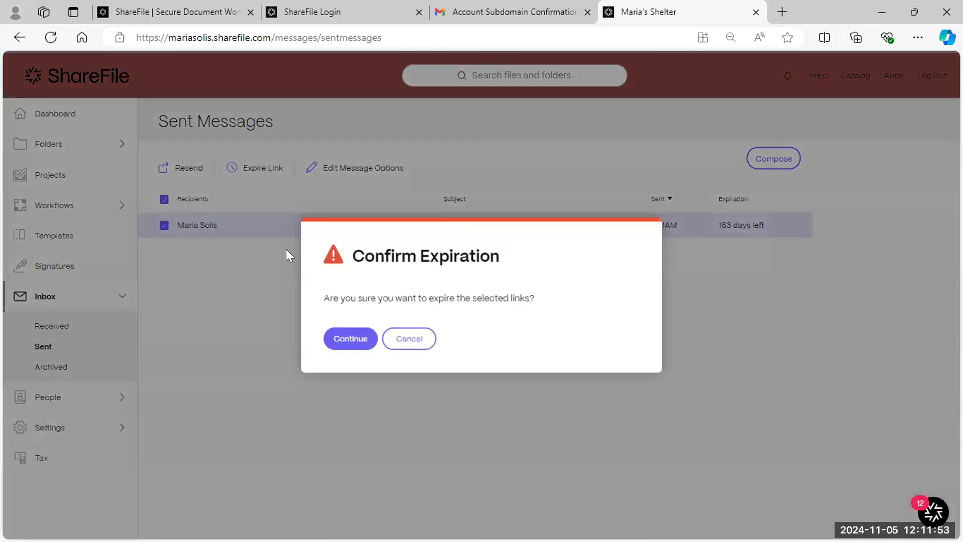
pyautogui.click(363, 342)
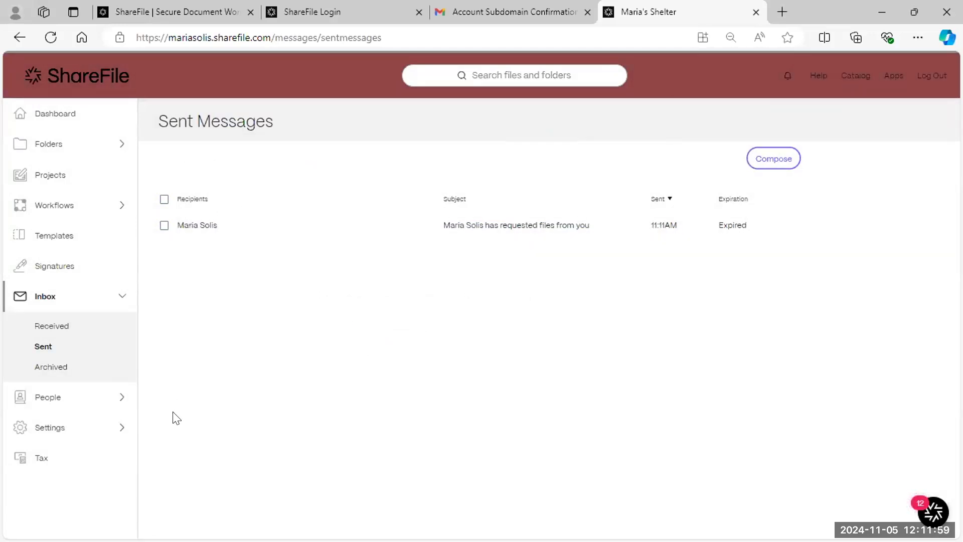
pyautogui.click(80, 396)
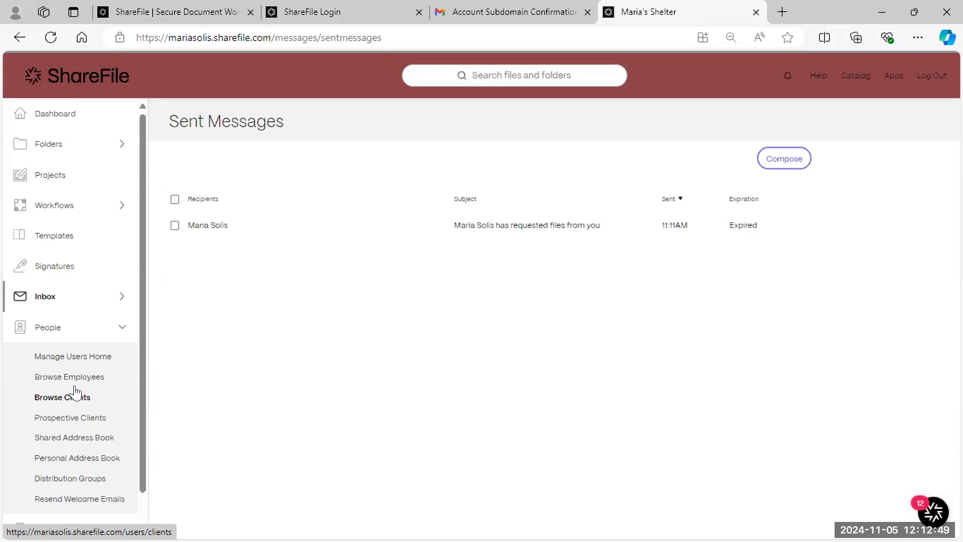
# - Open Browse Employees, check the licence usage, and begin creating an employee
pyautogui.click(76, 385)
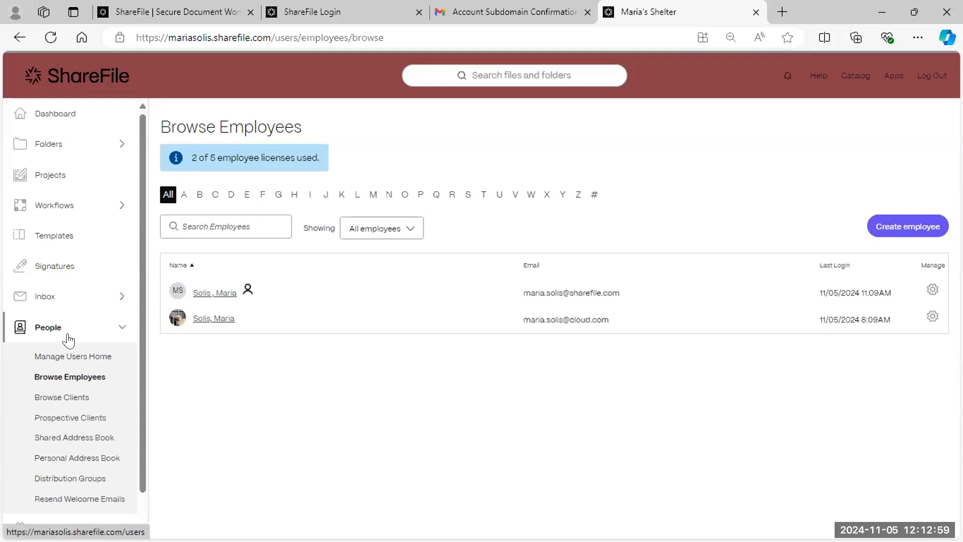
pyautogui.moveTo(189, 156); pyautogui.dragTo(329, 167)
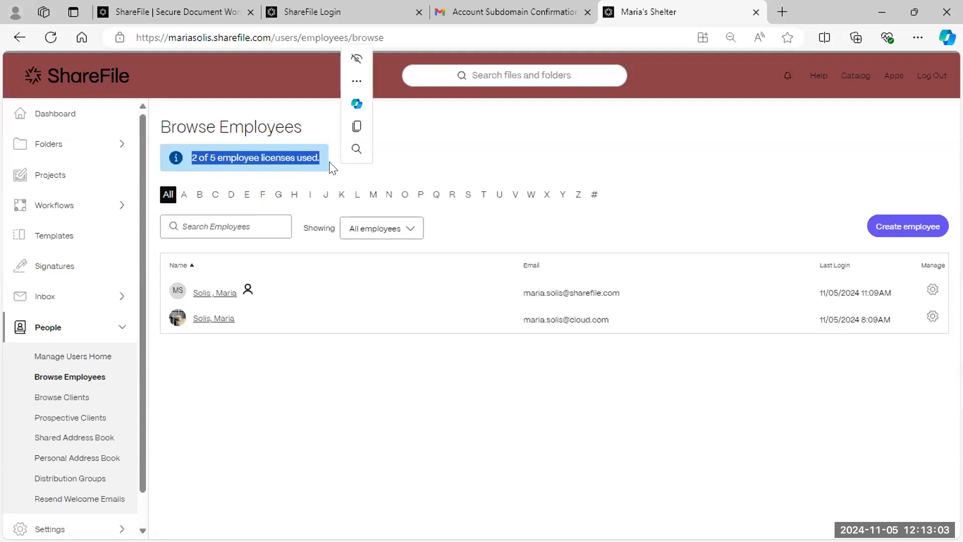
pyautogui.click(193, 157)
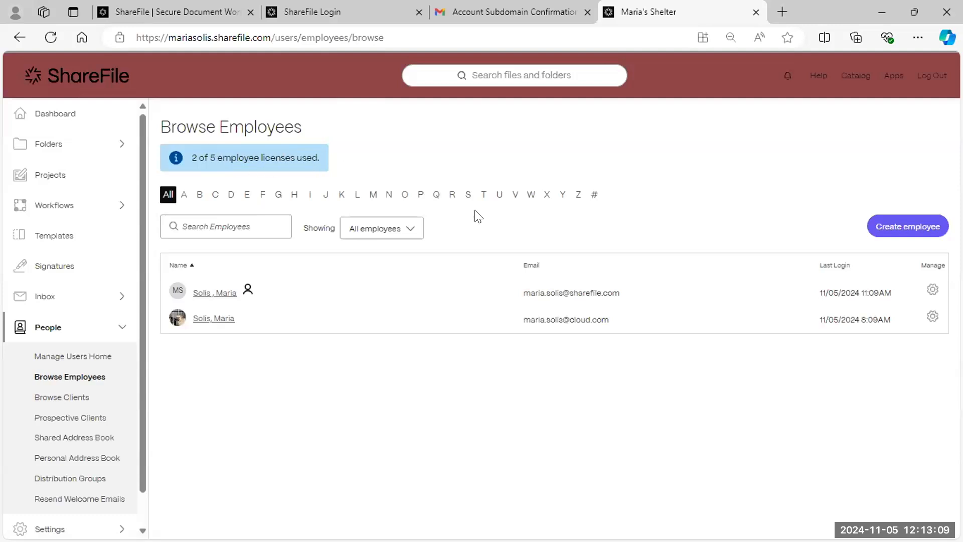
pyautogui.click(910, 235)
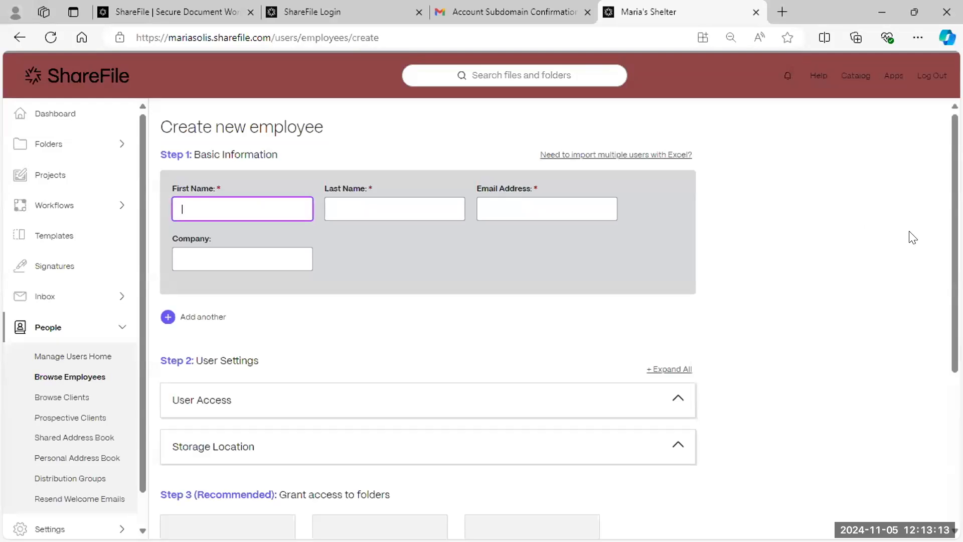
# - Enter the employee's first name, last name and pasted e-mail, and set Company to Cloud
pyautogui.click(409, 211)
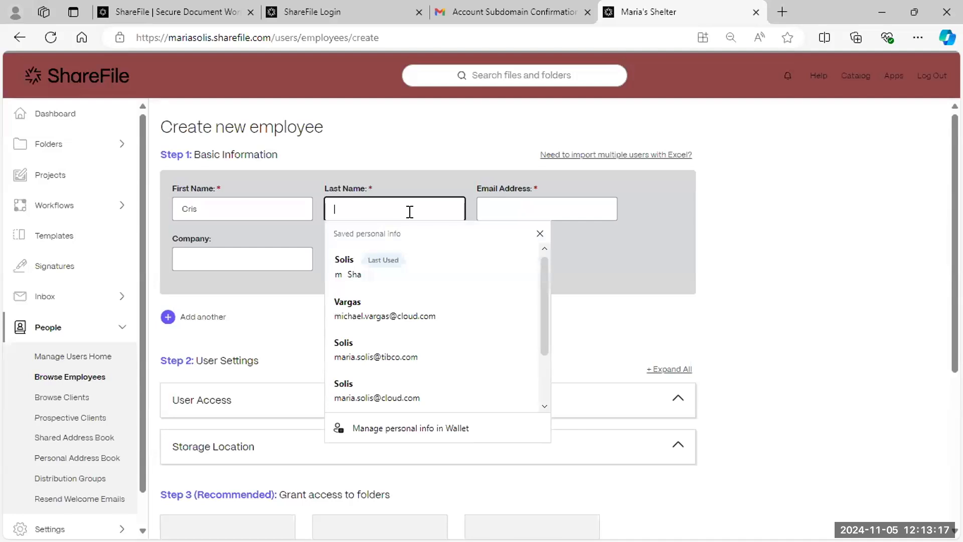
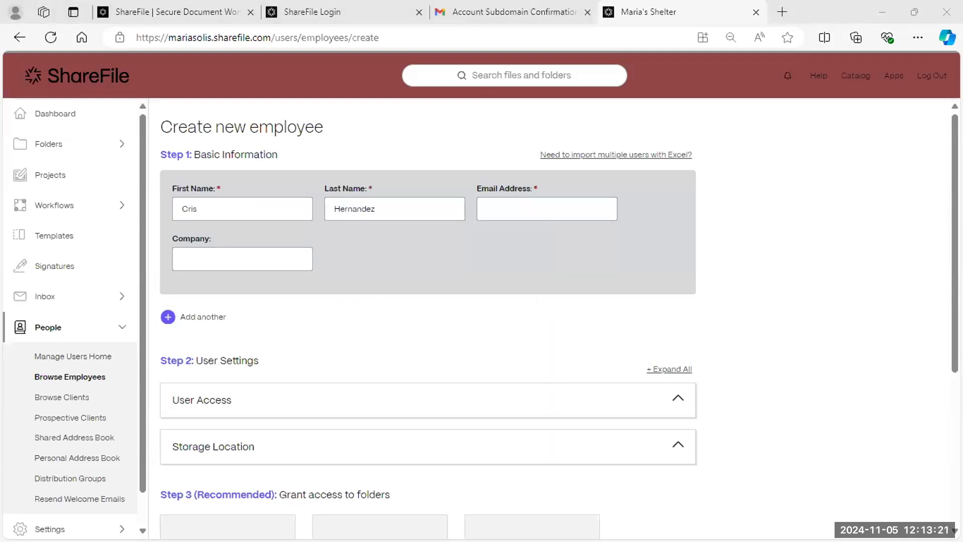
pyautogui.click(538, 214)
pyautogui.hotkey('ctrl', 'v')
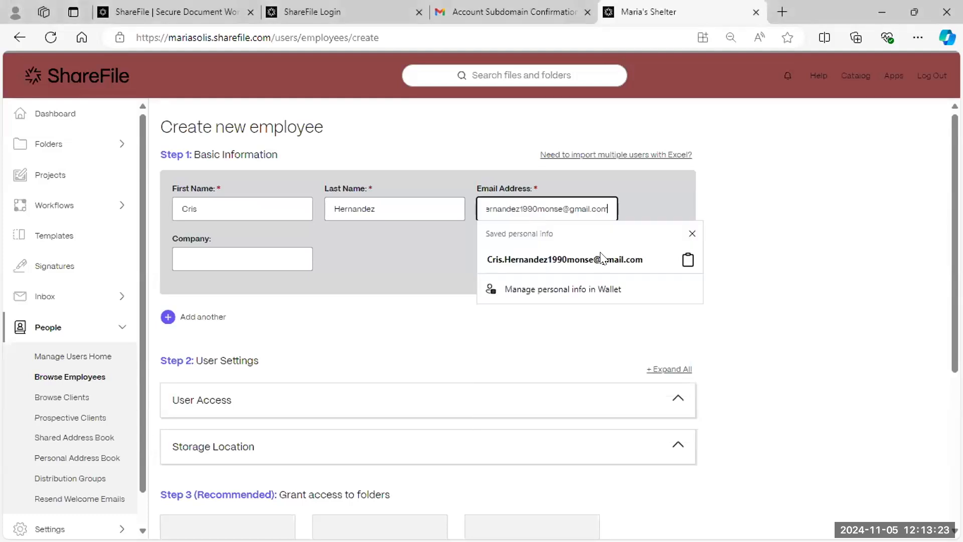
pyautogui.click(257, 260)
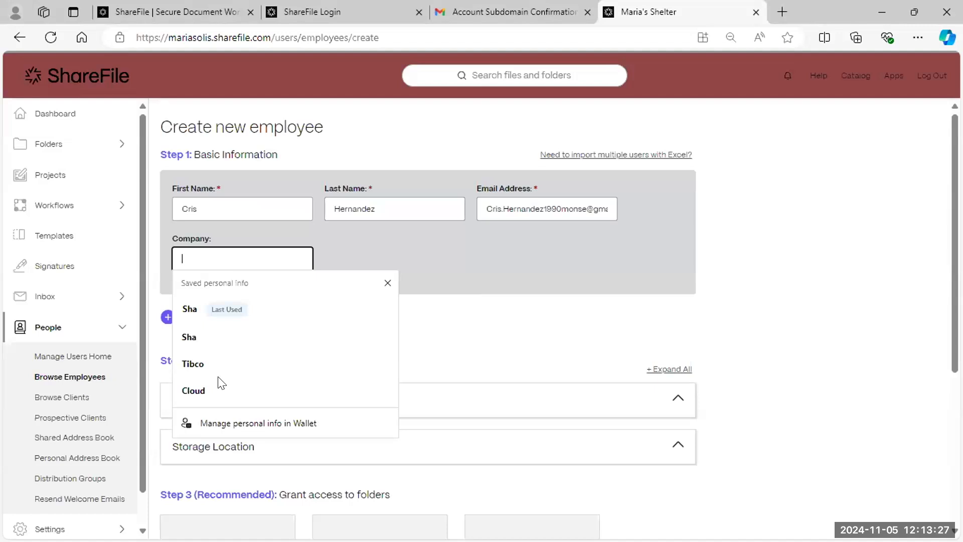
pyautogui.click(218, 389)
pyautogui.click(367, 346)
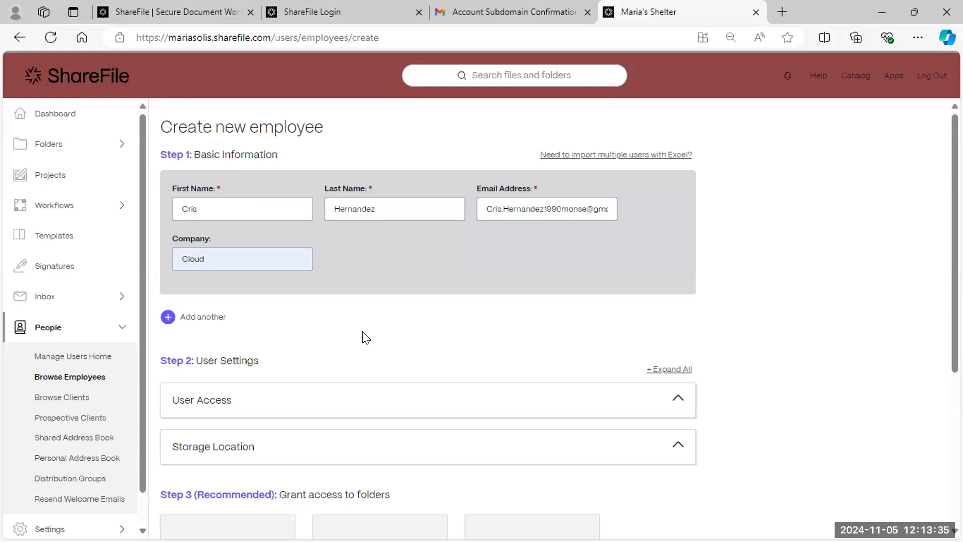
pyautogui.scroll(-1, 301, 338)
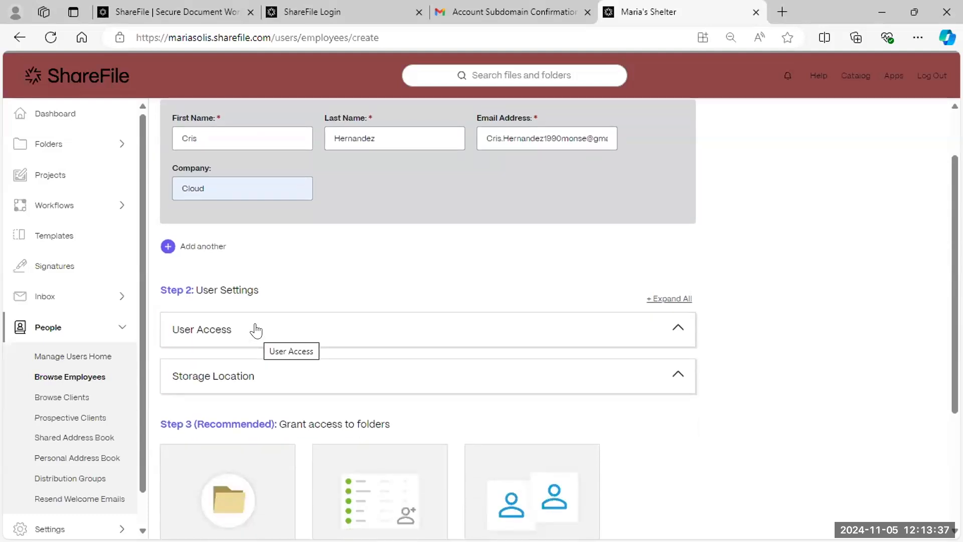
# - Under User Access, tick send, view-all and manage-templates e-signature permissions, then open a blank tab
pyautogui.click(677, 329)
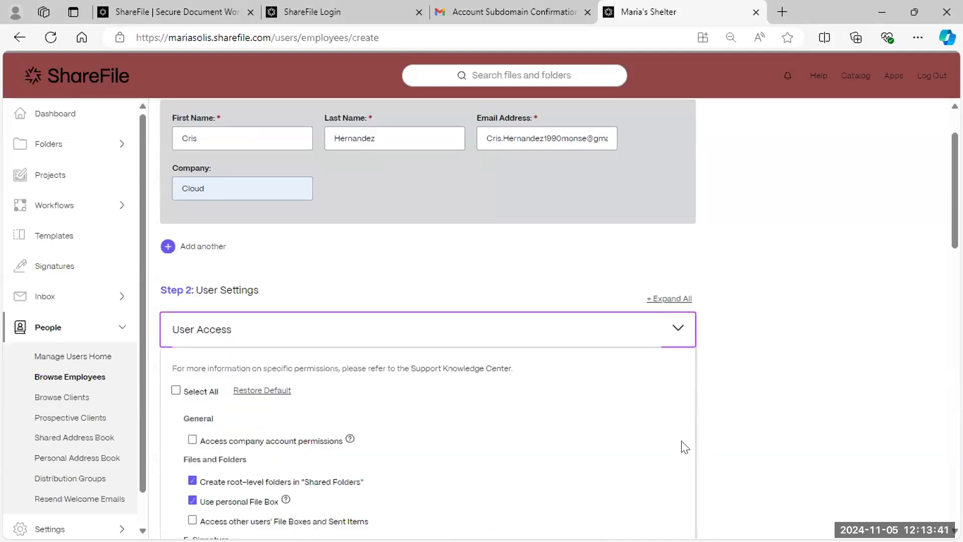
pyautogui.scroll(-3, 313, 364)
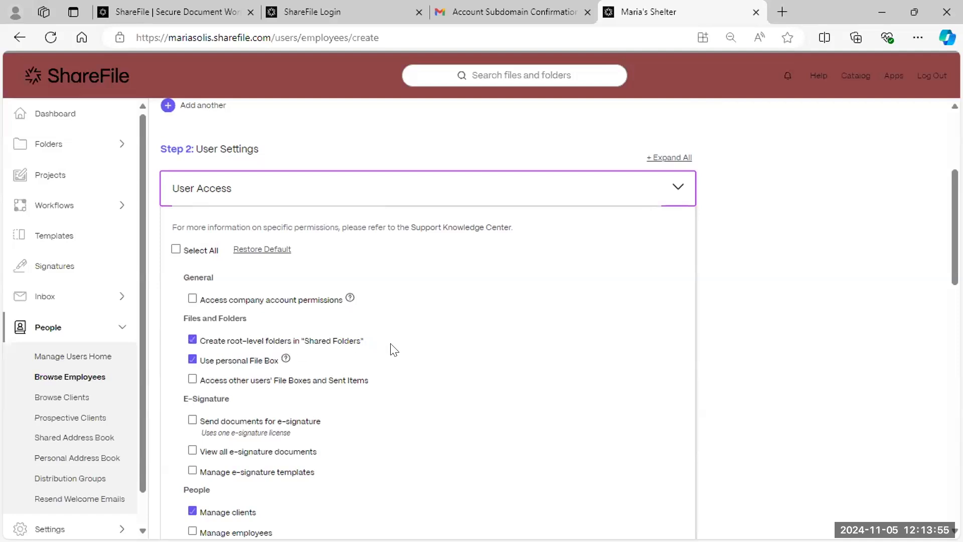
pyautogui.scroll(-2, 396, 354)
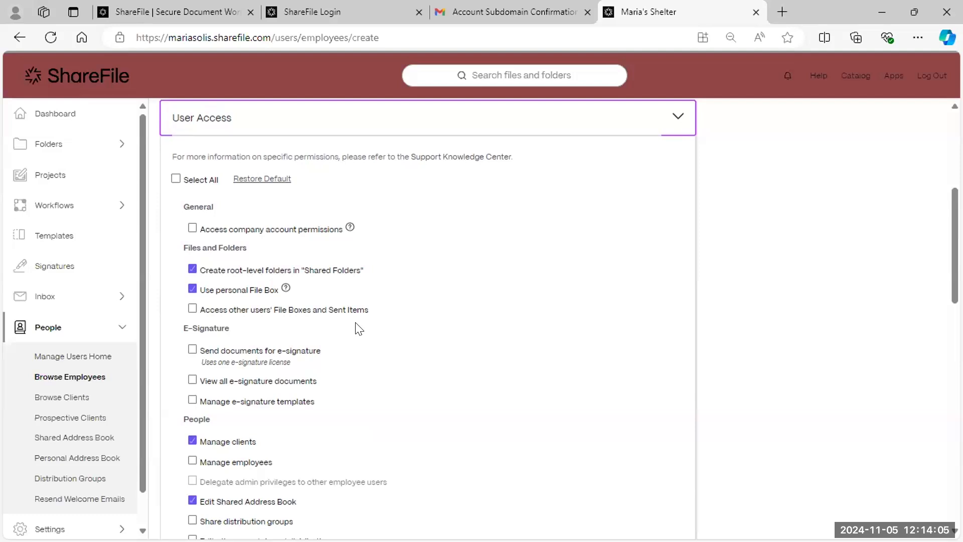
pyautogui.click(192, 350)
pyautogui.click(192, 379)
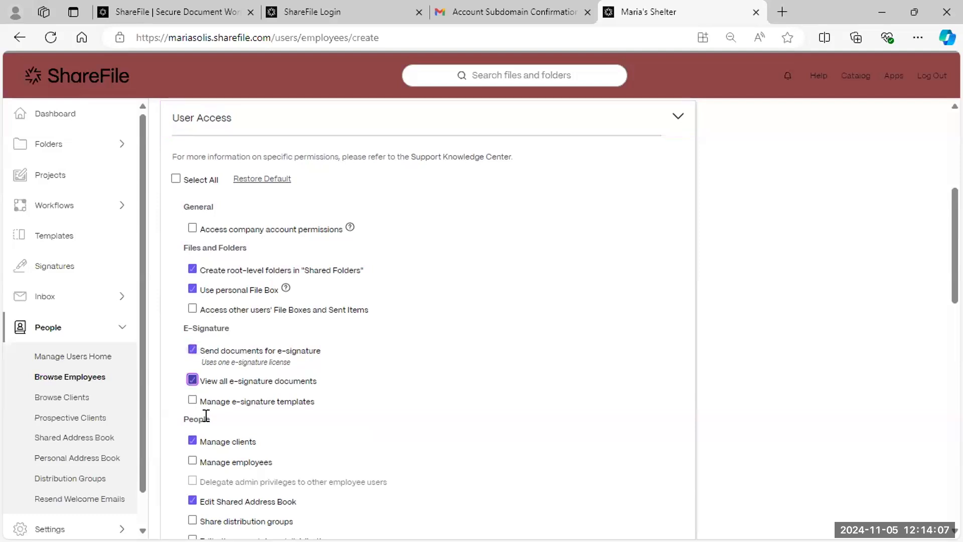
pyautogui.click(192, 399)
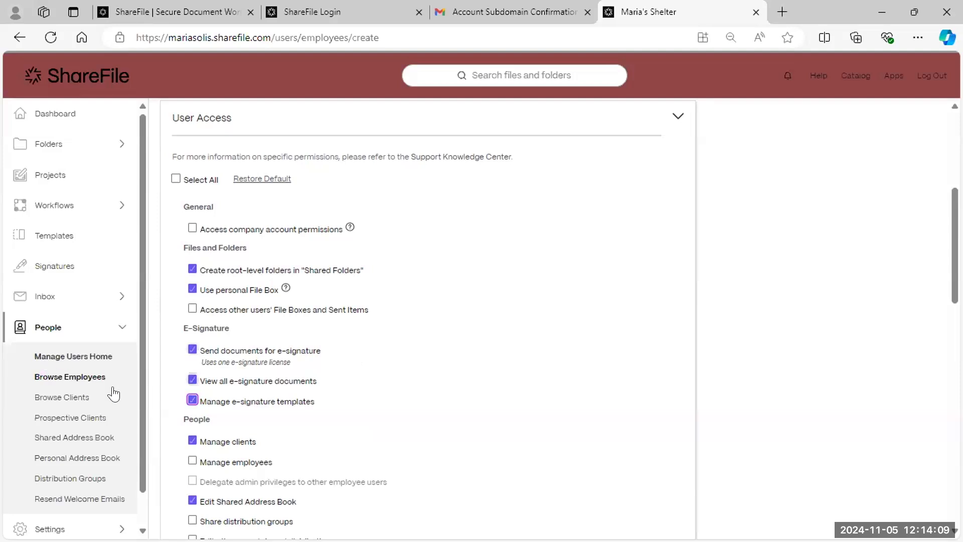
pyautogui.moveTo(182, 328); pyautogui.dragTo(275, 322)
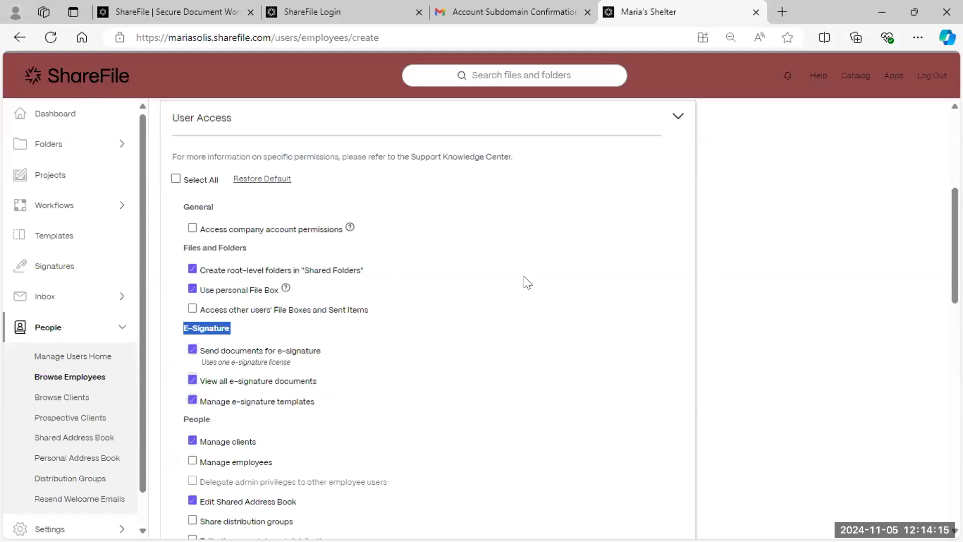
pyautogui.scroll(-1, 481, 286)
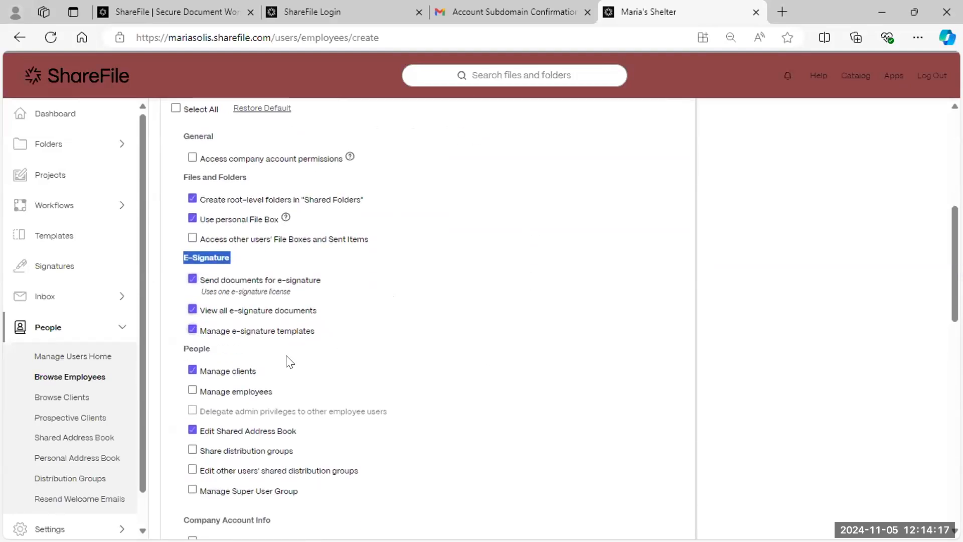
pyautogui.scroll(-2, 288, 364)
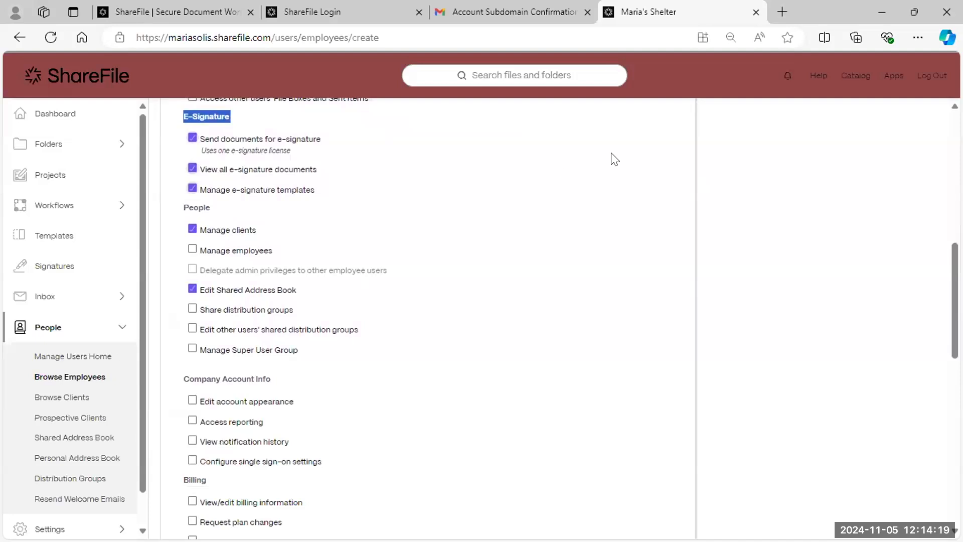
pyautogui.click(782, 11)
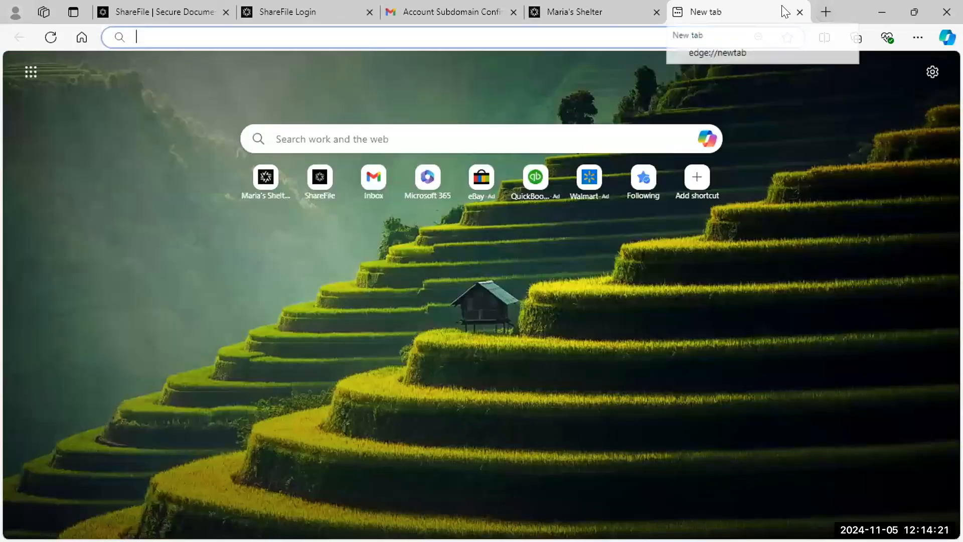
# - Search Bing for 'permissions for sharefile', read the User roles and permissions article, then close it
pyautogui.click(607, 33)
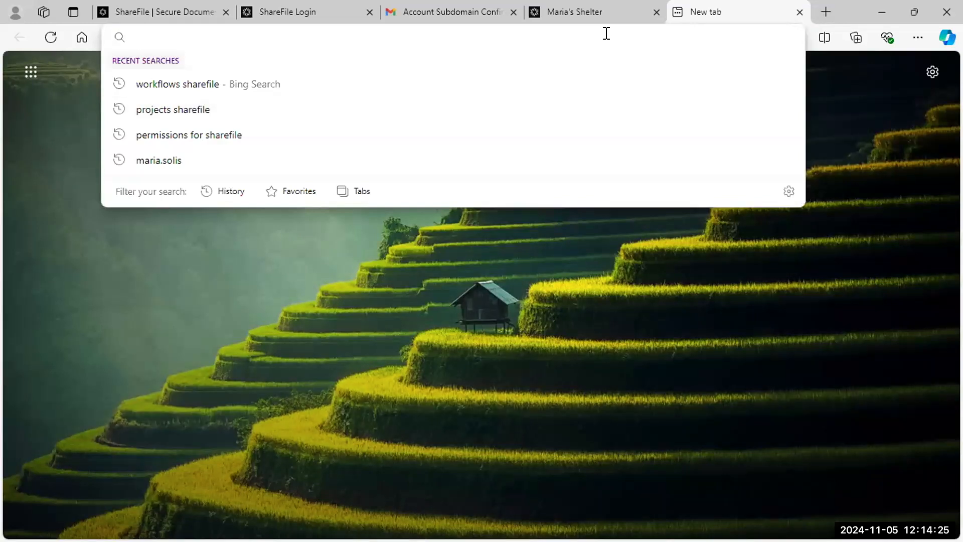
pyautogui.write('permissions for sh')
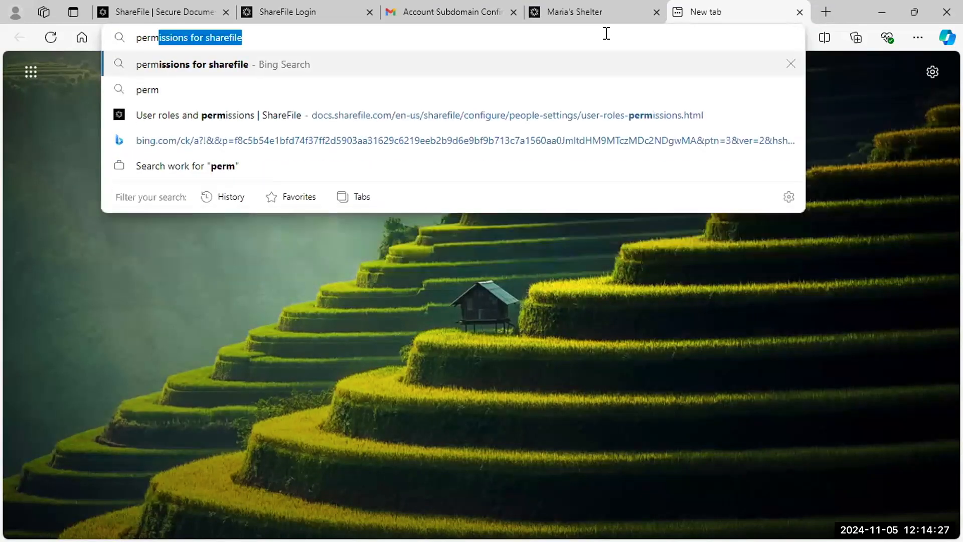
pyautogui.write('arefile')
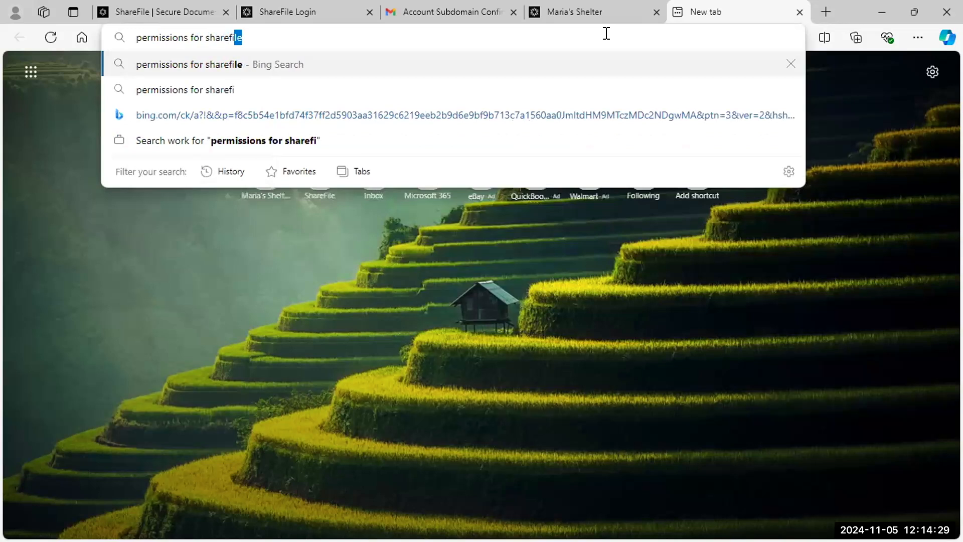
pyautogui.press('Return')
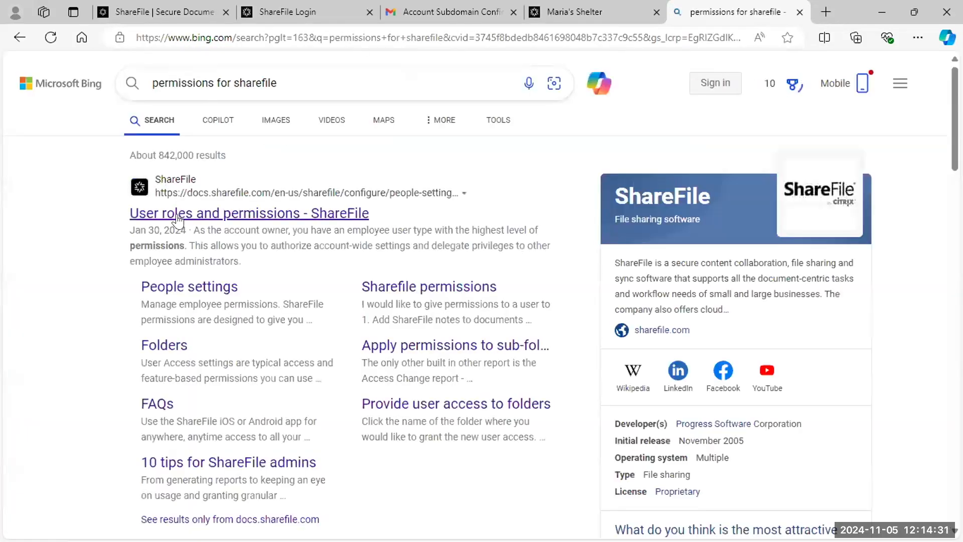
pyautogui.click(179, 213)
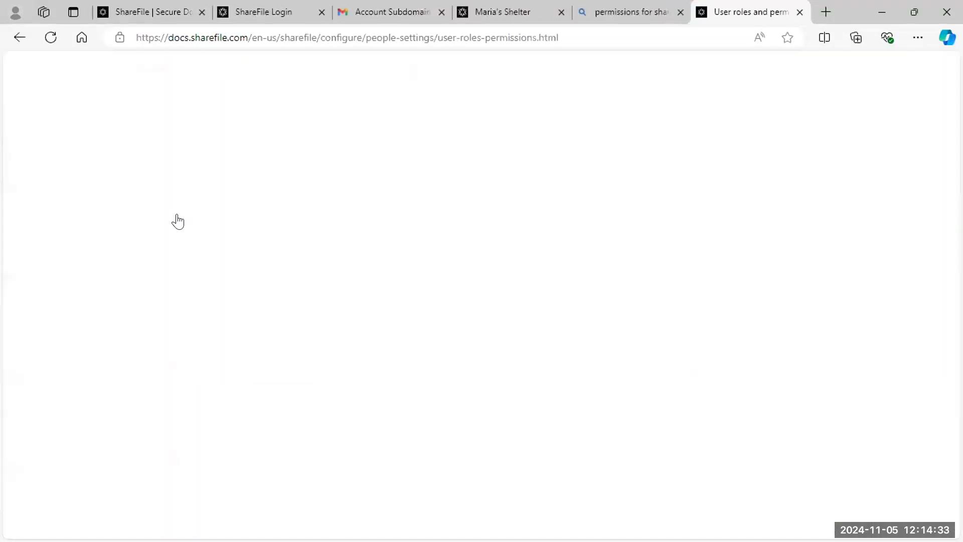
pyautogui.scroll(-8, 462, 317)
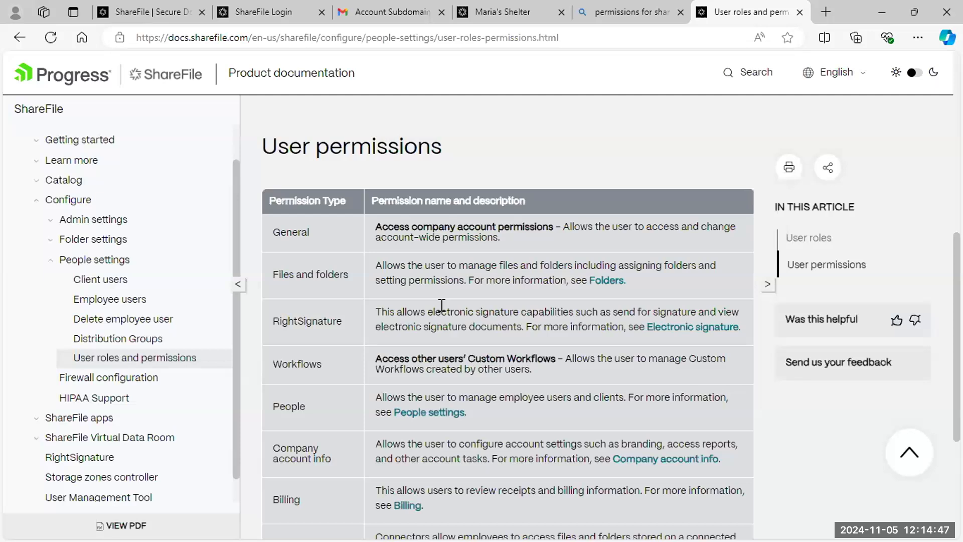
pyautogui.click(800, 11)
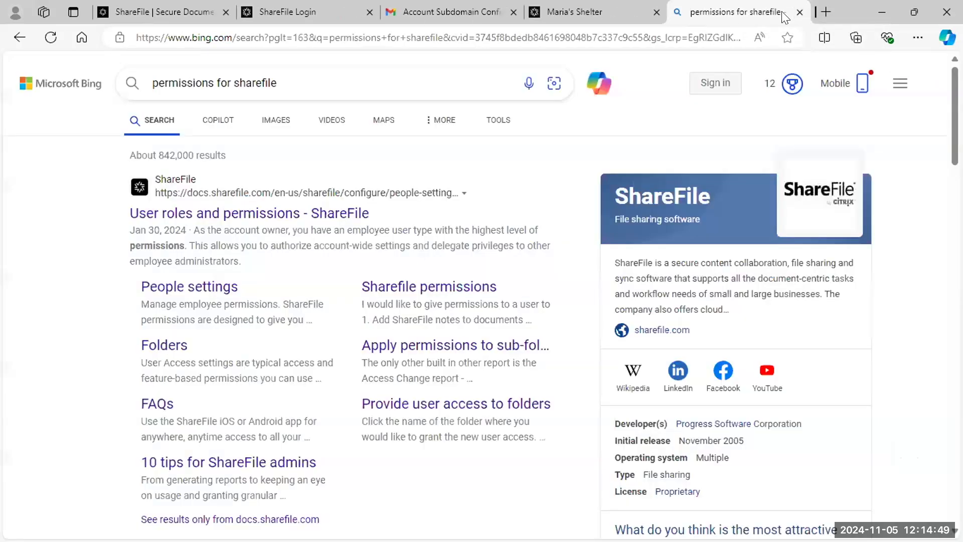
# - Close the help tab and submit the employee form with Create & Continue
pyautogui.click(801, 12)
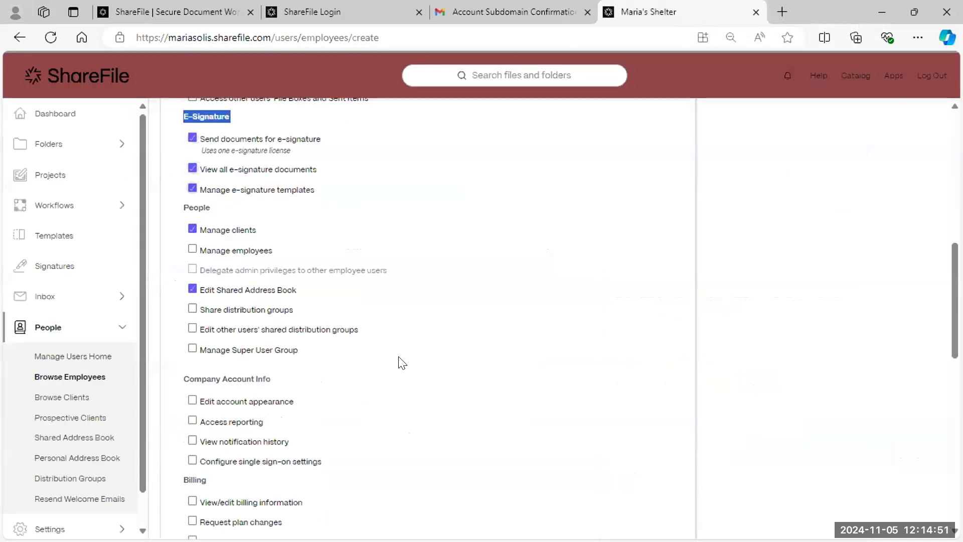
pyautogui.scroll(-1, 399, 361)
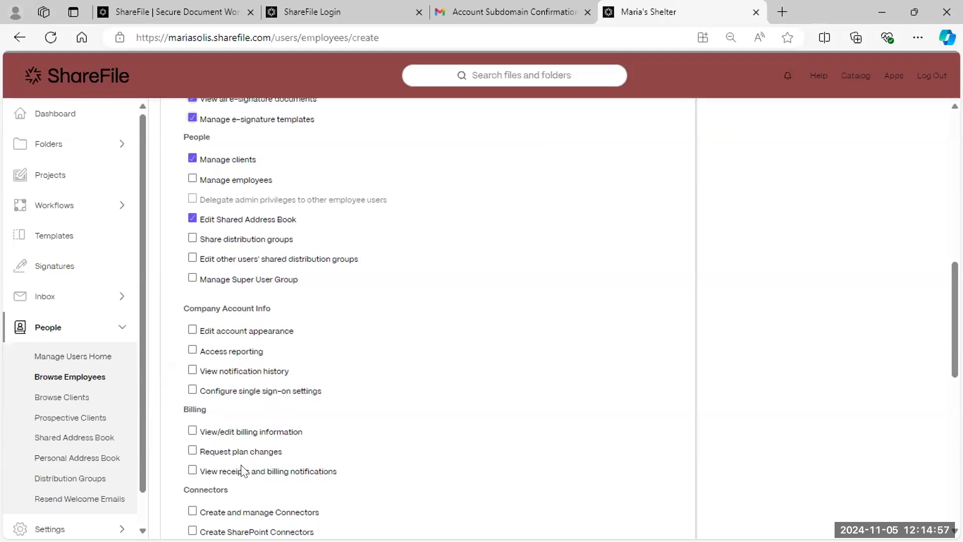
pyautogui.scroll(-4, 321, 298)
pyautogui.scroll(-4, 317, 307)
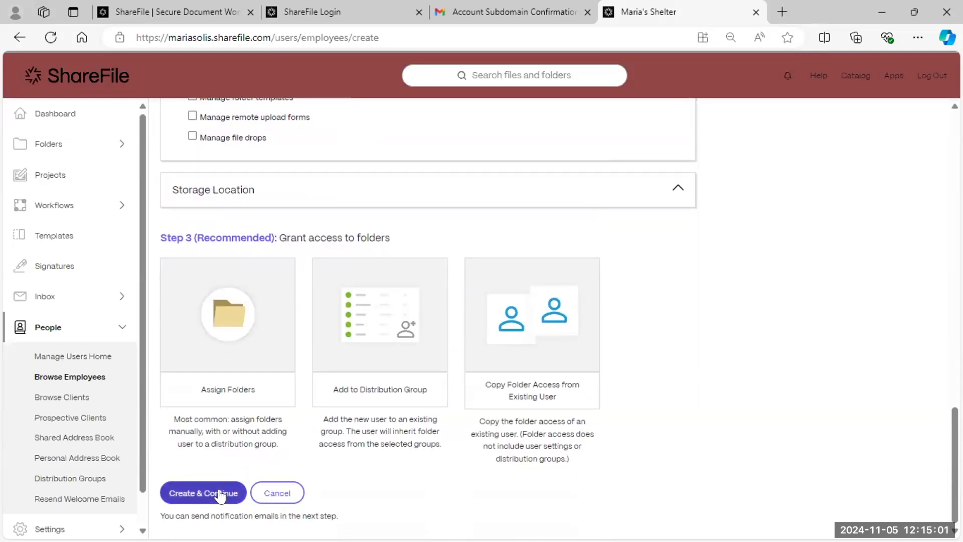
pyautogui.click(219, 493)
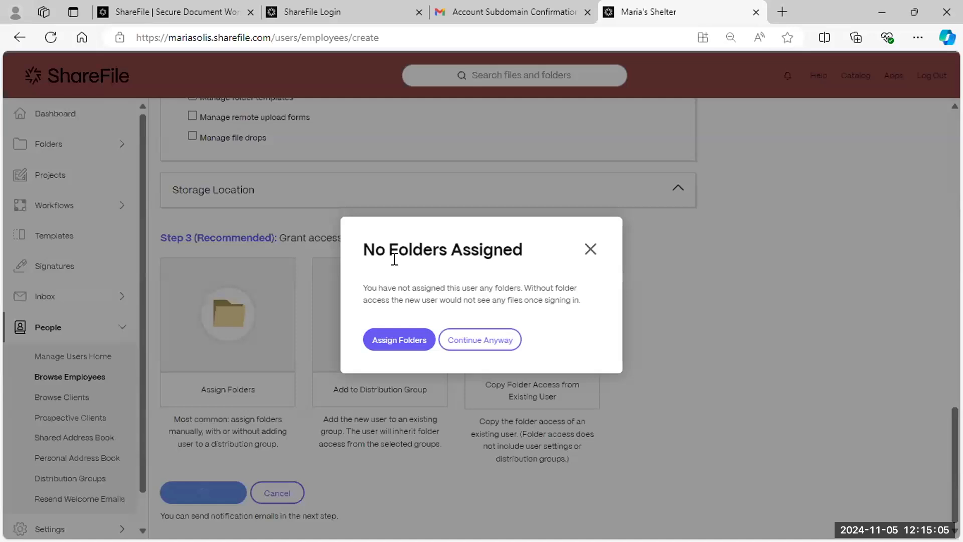
# - Skip folder assignment and continue creating the employee without folder access
pyautogui.click(407, 351)
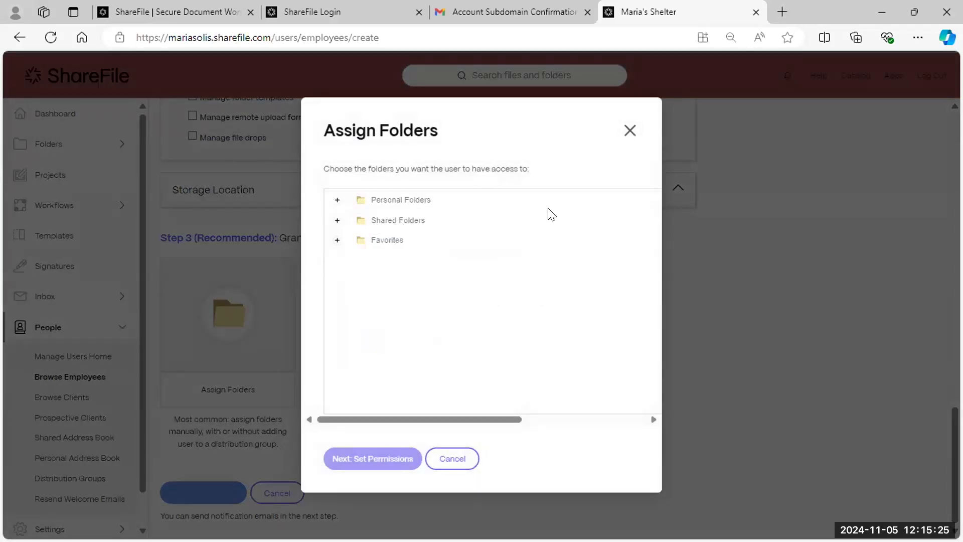
pyautogui.click(630, 130)
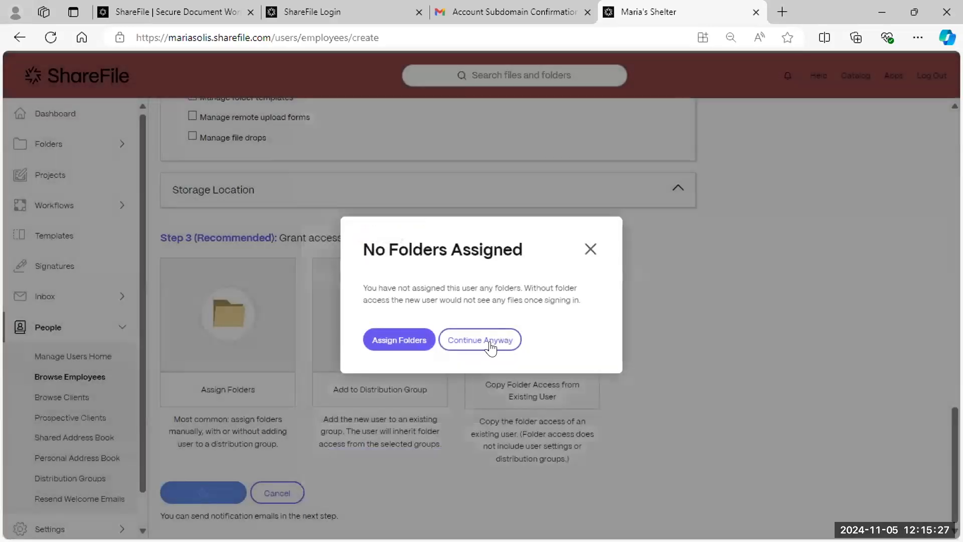
pyautogui.click(496, 346)
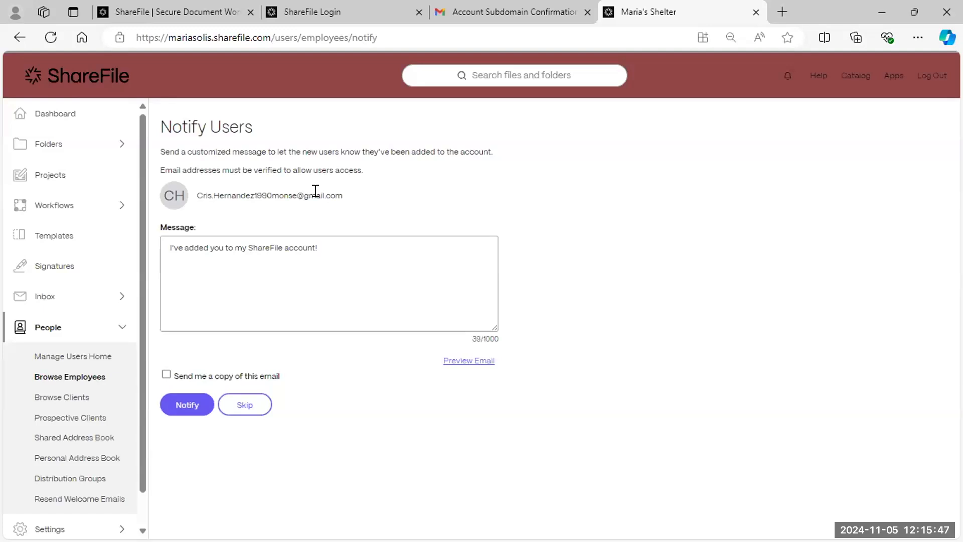
# - Keep the default welcome message, send yourself a copy, and notify the new employee
pyautogui.moveTo(363, 256); pyautogui.dragTo(136, 244)
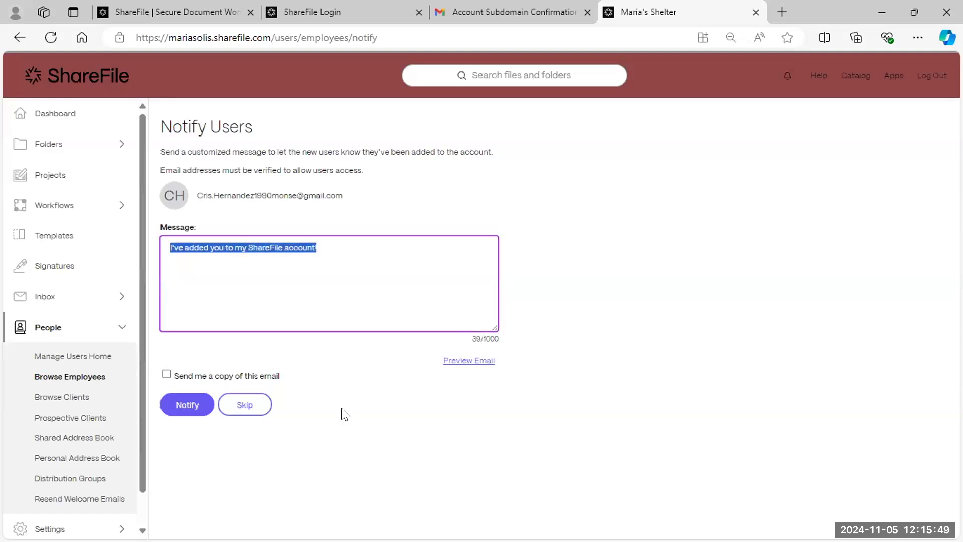
pyautogui.click(263, 365)
pyautogui.click(167, 376)
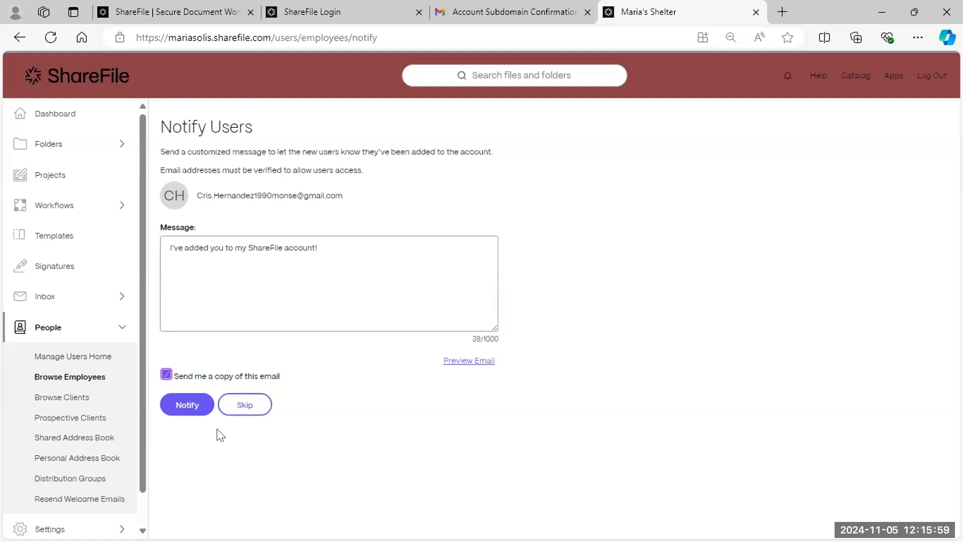
pyautogui.click(180, 412)
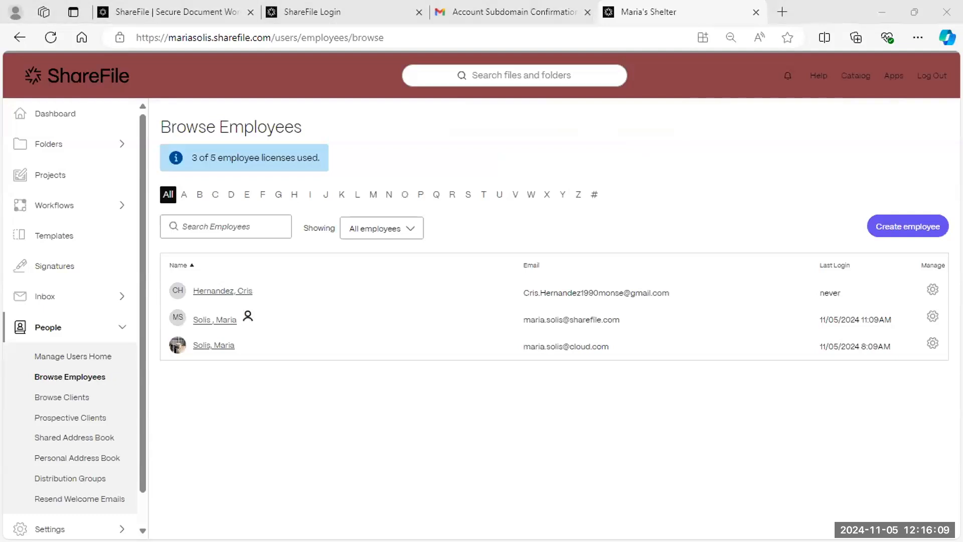
# - In the maximized private Gmail window, open the ShareFile Support email and follow Activate Account
pyautogui.hotkey('alt', 'Tab')
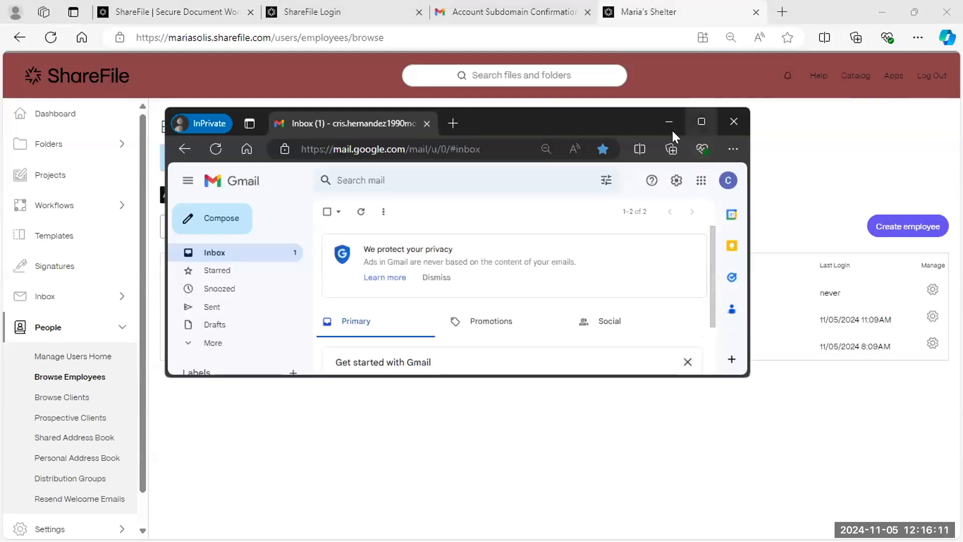
pyautogui.click(700, 121)
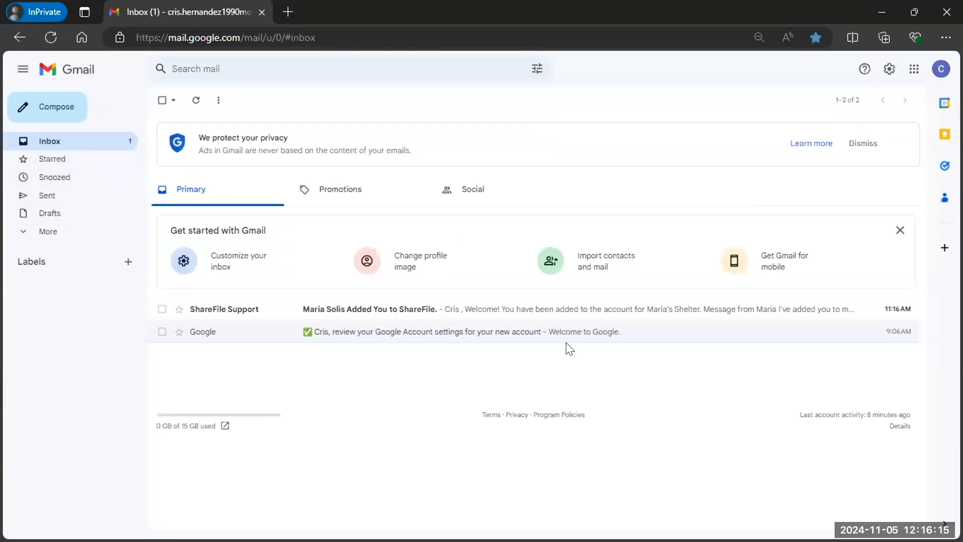
pyautogui.click(227, 311)
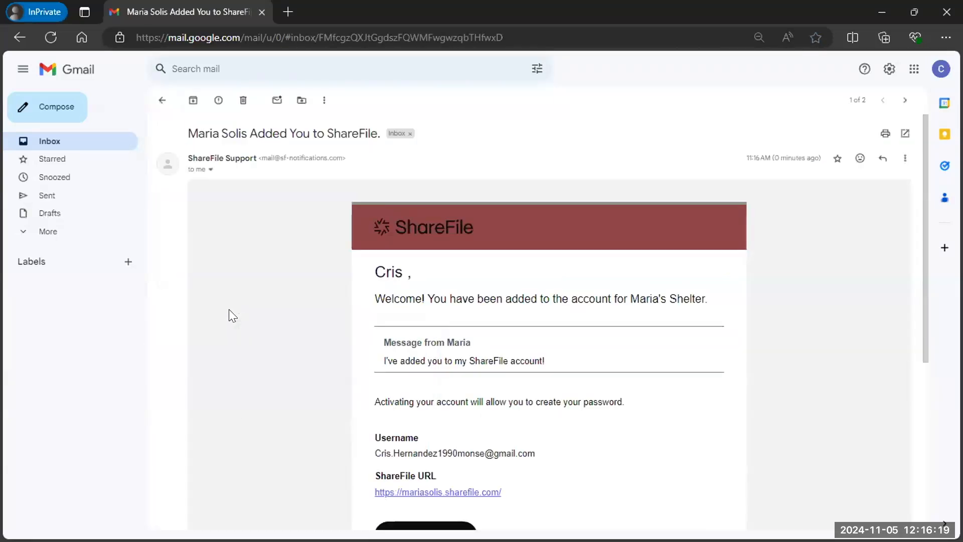
pyautogui.scroll(-3, 713, 385)
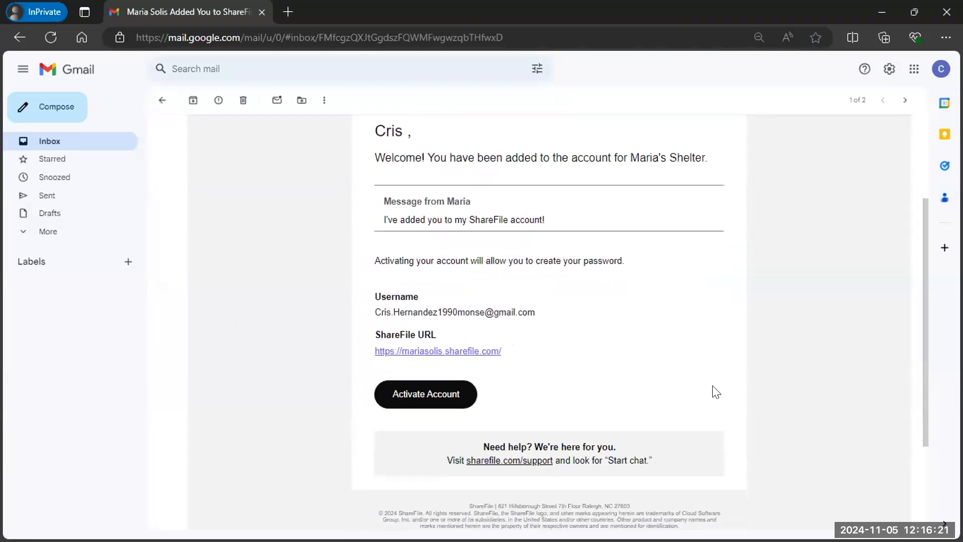
pyautogui.moveTo(627, 151); pyautogui.dragTo(740, 163)
pyautogui.click(693, 199)
pyautogui.scroll(1, 693, 206)
pyautogui.scroll(1, 695, 211)
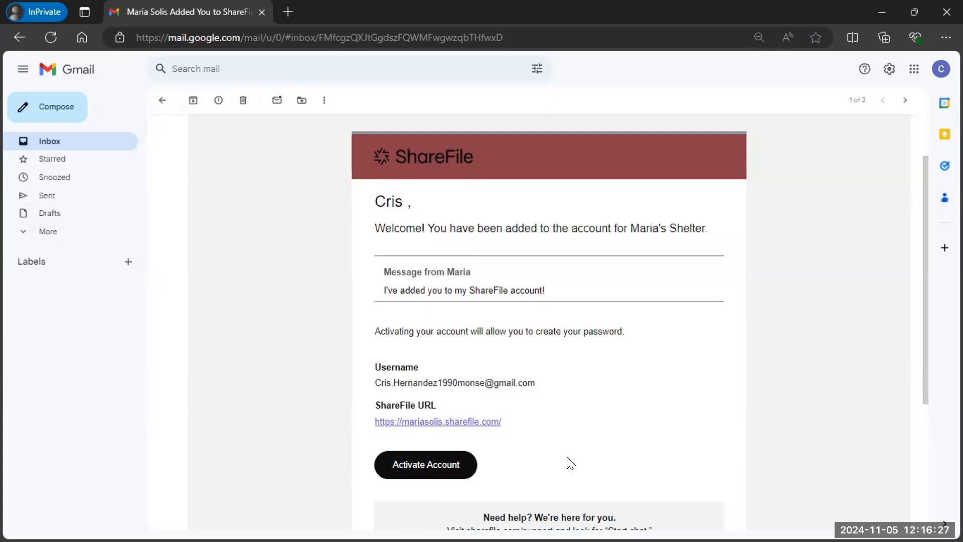
pyautogui.click(436, 466)
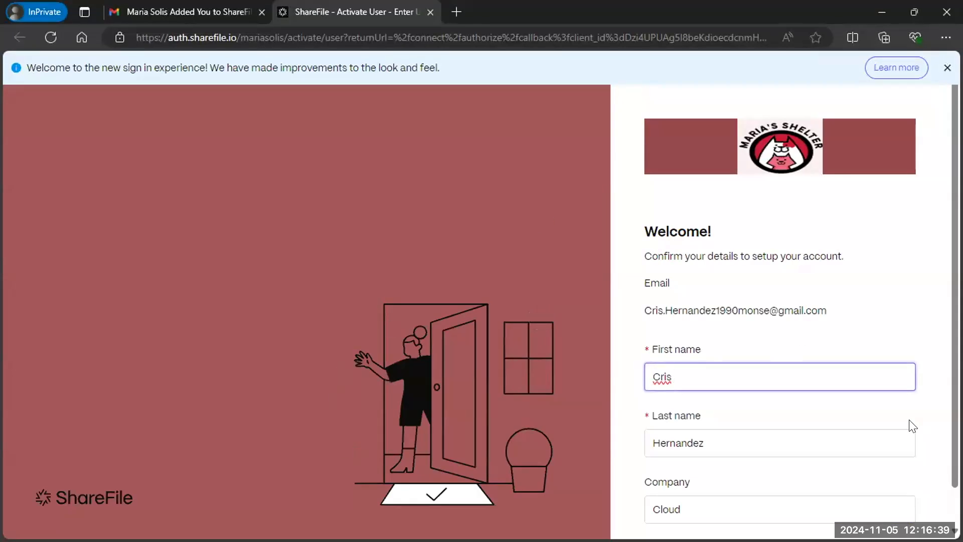
# - Check the prefilled last name and company Cloud, then continue to password setup
pyautogui.click(736, 442)
pyautogui.scroll(-1, 732, 497)
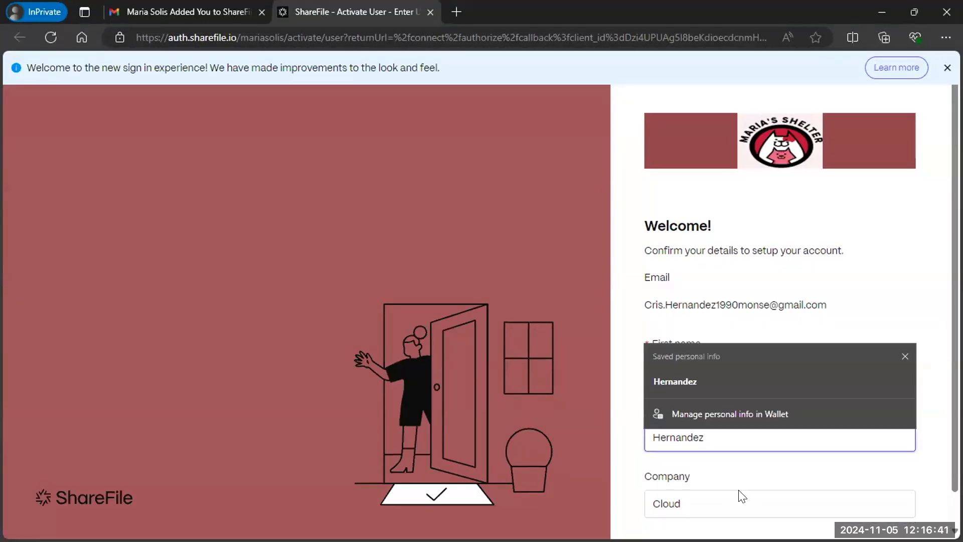
pyautogui.click(757, 464)
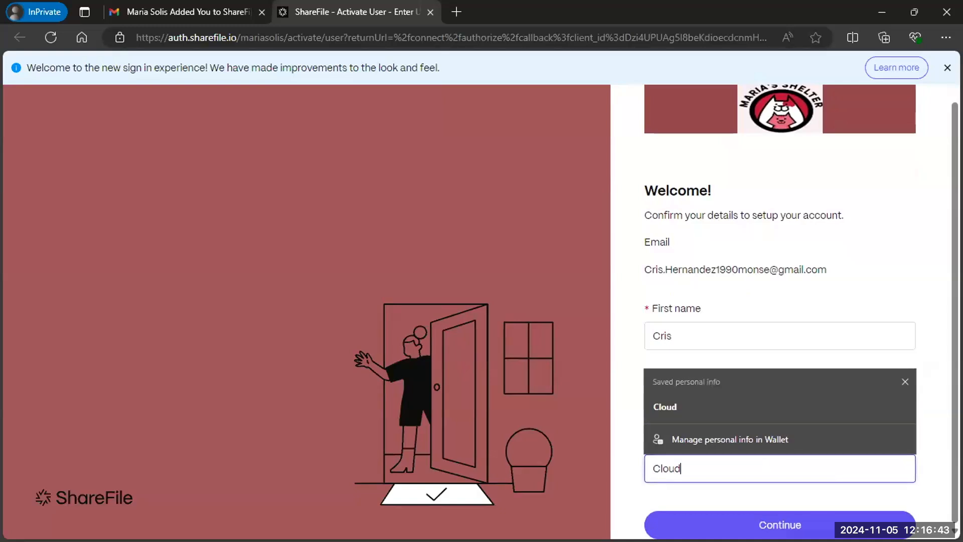
pyautogui.click(803, 519)
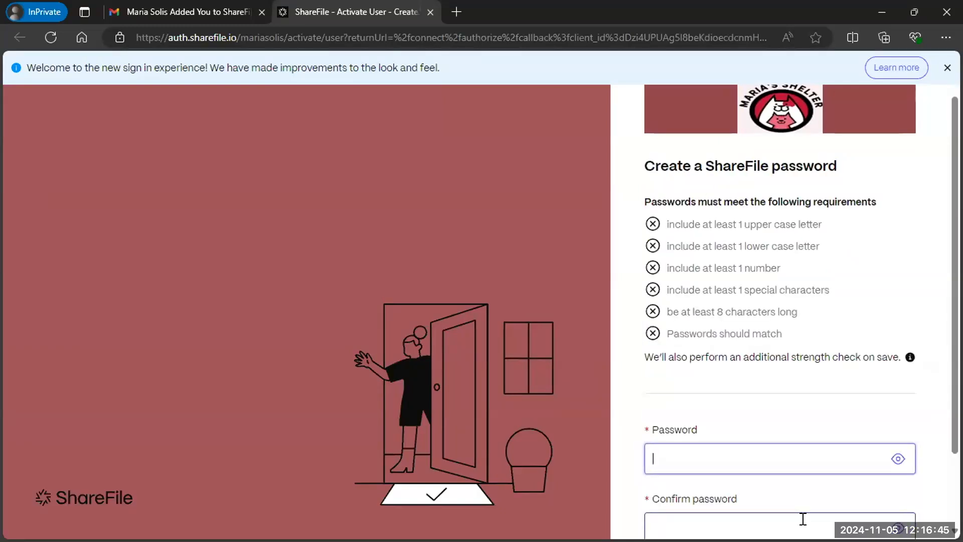
# - Enter and confirm the new account password, then create it
pyautogui.scroll(-2, 823, 331)
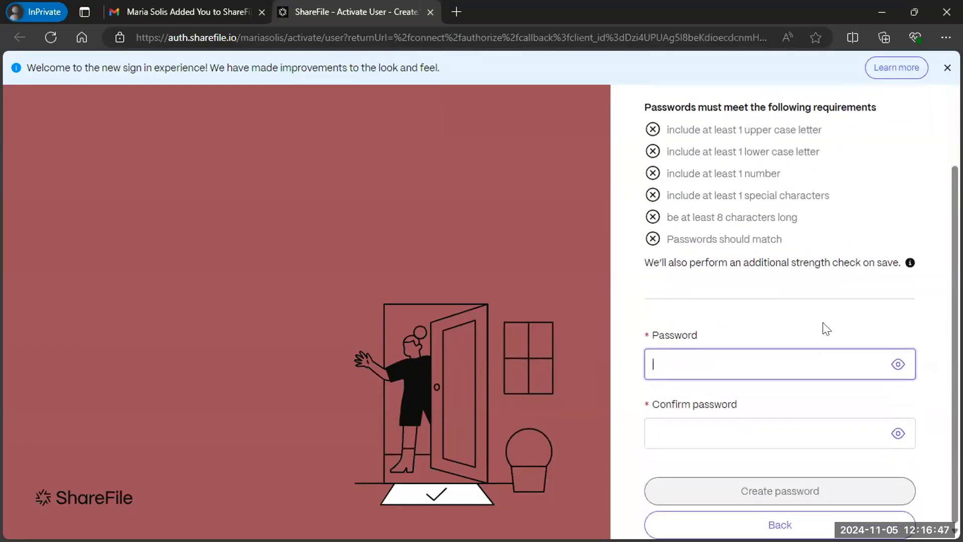
pyautogui.write('•••••••')
pyautogui.click(747, 431)
pyautogui.write('••••••••••')
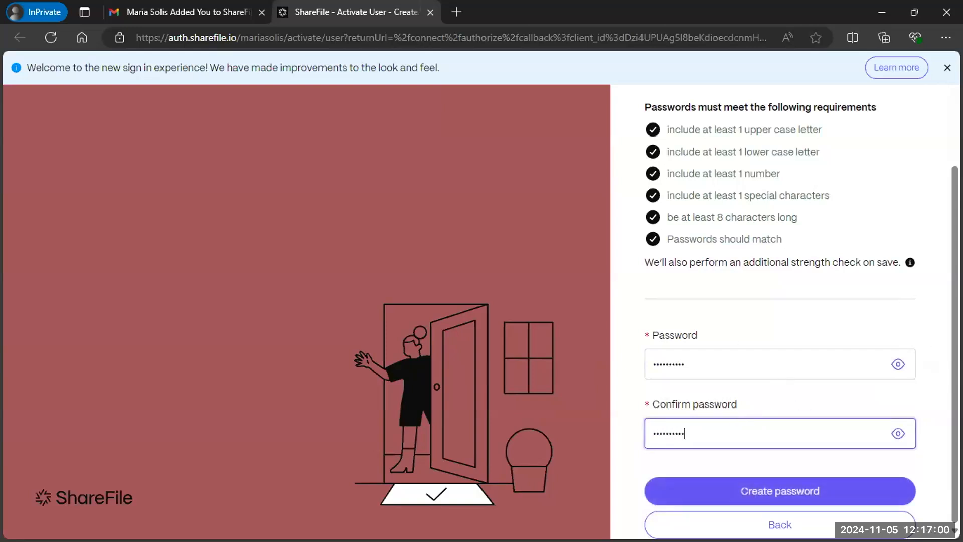
pyautogui.click(773, 491)
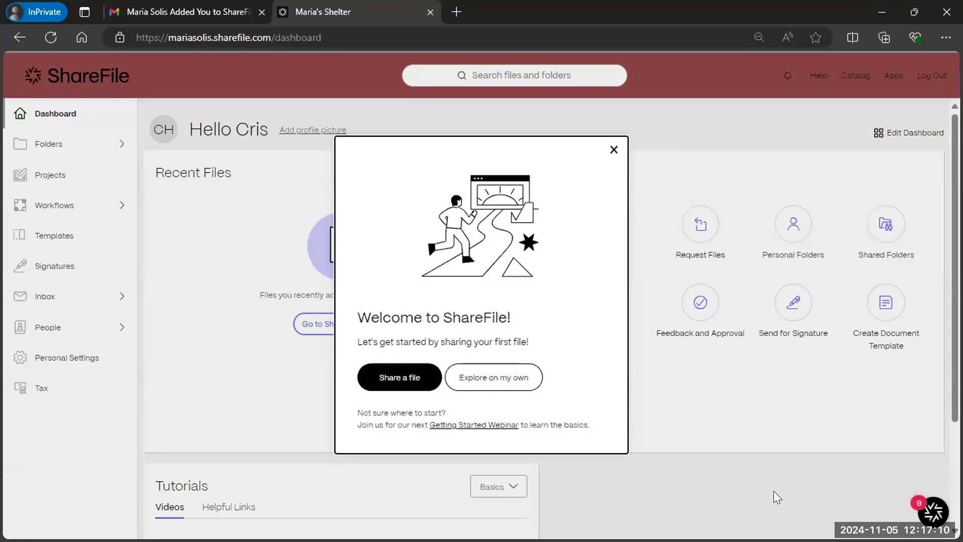
# - Close the Welcome to ShareFile and Income Tax Return pop-ups on the new user's dashboard
pyautogui.click(613, 150)
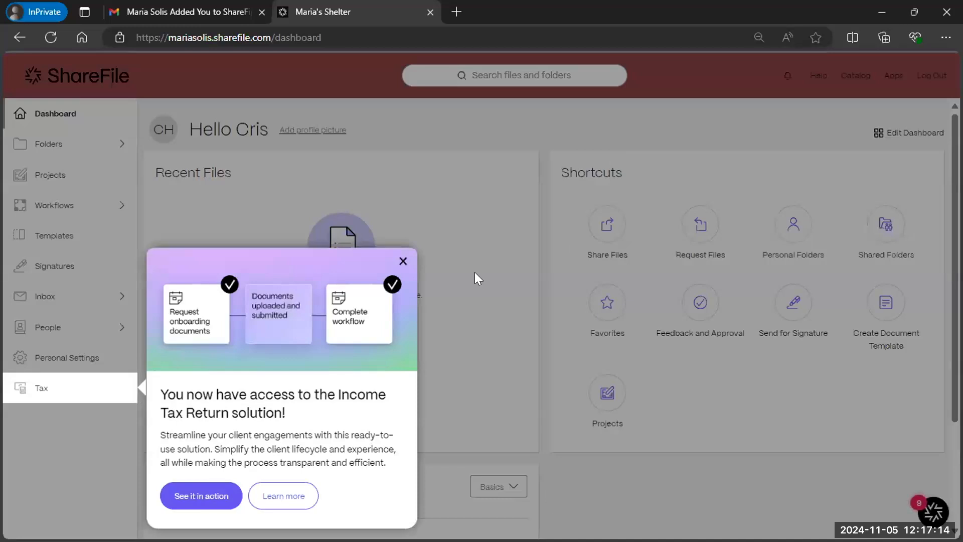
pyautogui.click(403, 261)
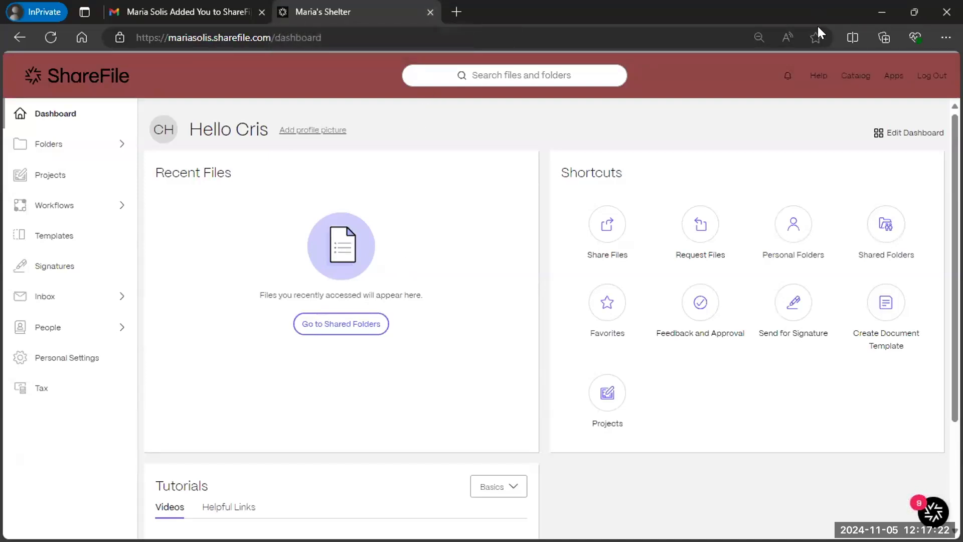
# - Close the InPrivate window and start Add Client from People > Browse Clients
pyautogui.click(881, 12)
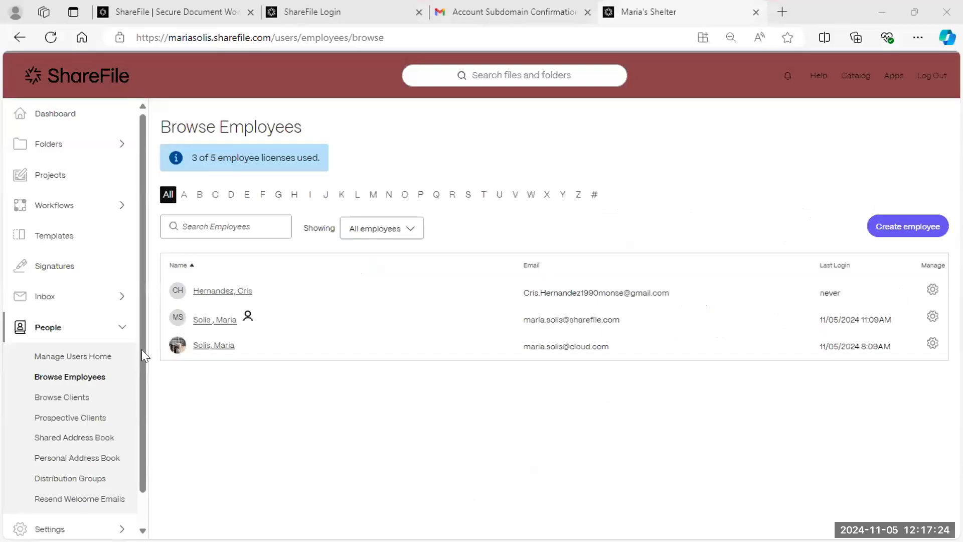
pyautogui.click(74, 399)
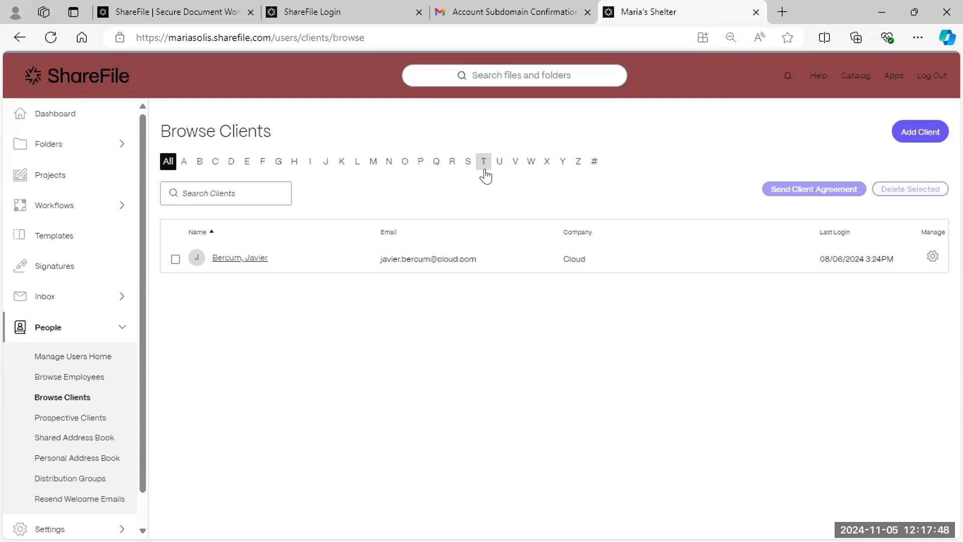
pyautogui.click(923, 133)
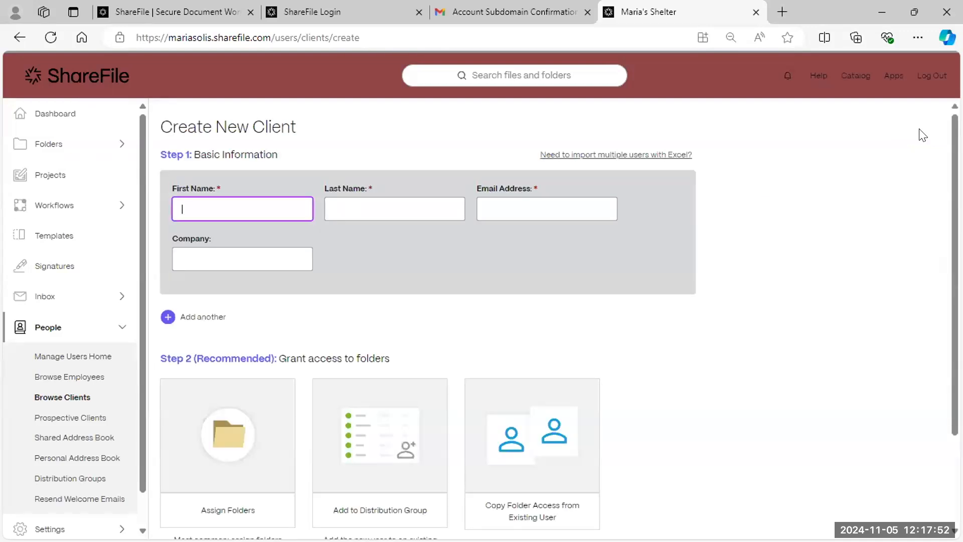
# - Enter the client's first name and autofill the last name, email and company 'Sha' from saved info
pyautogui.write('Michael')
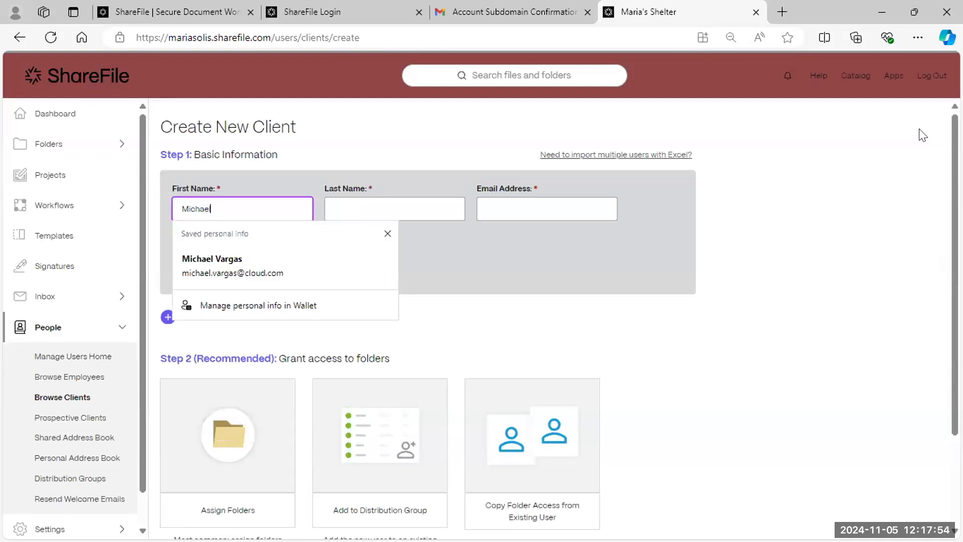
pyautogui.click(238, 266)
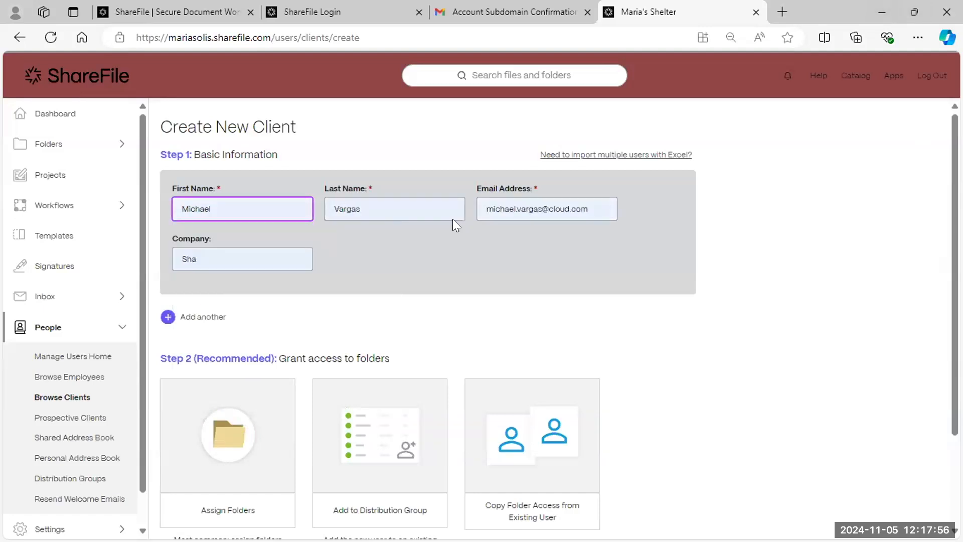
pyautogui.click(590, 208)
pyautogui.click(508, 264)
pyautogui.scroll(-3, 507, 263)
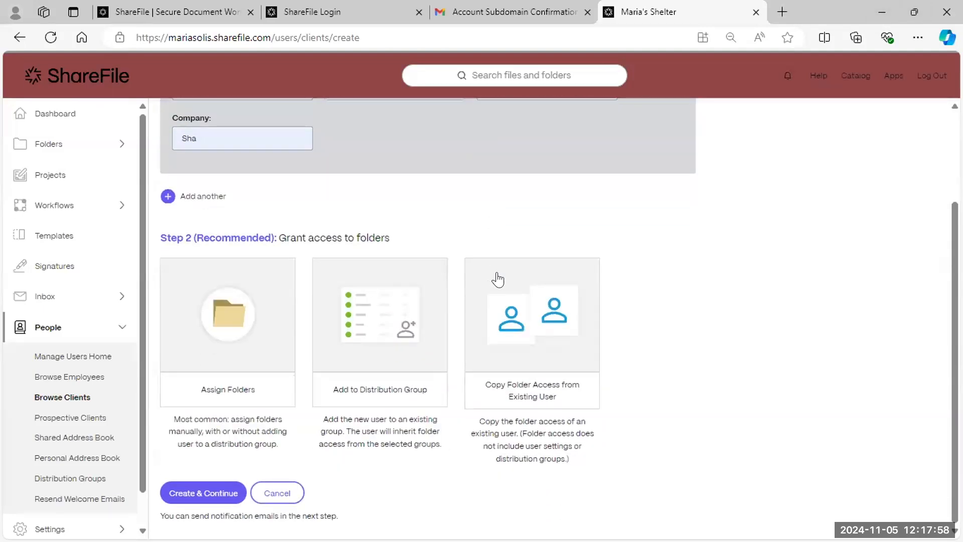
pyautogui.scroll(3, 406, 334)
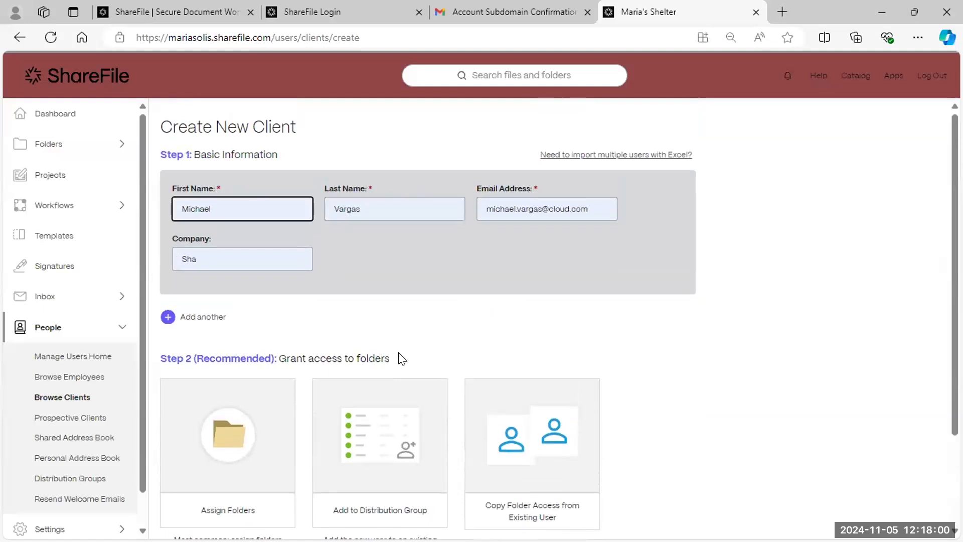
pyautogui.scroll(-2, 415, 356)
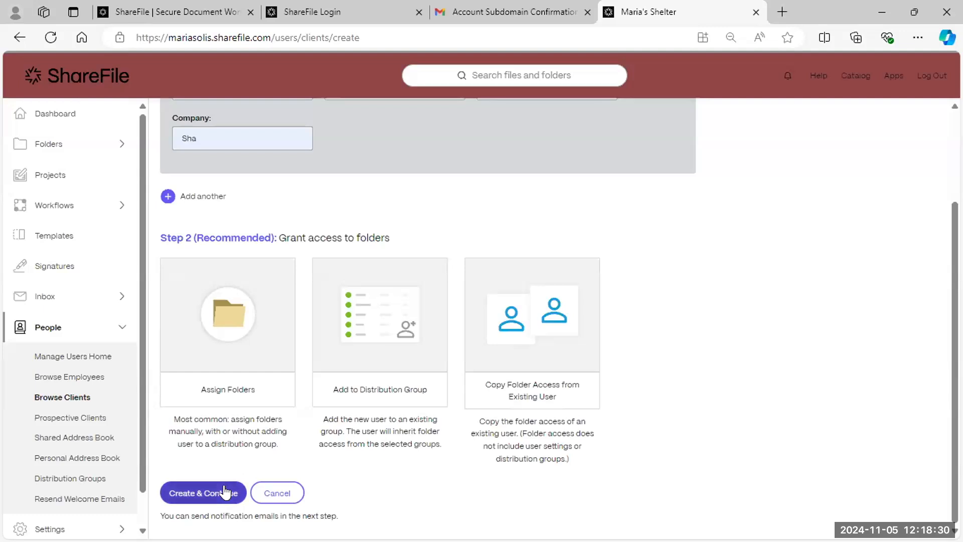
# - Create the client without folders and send the welcome email with a copy to yourself
pyautogui.click(187, 496)
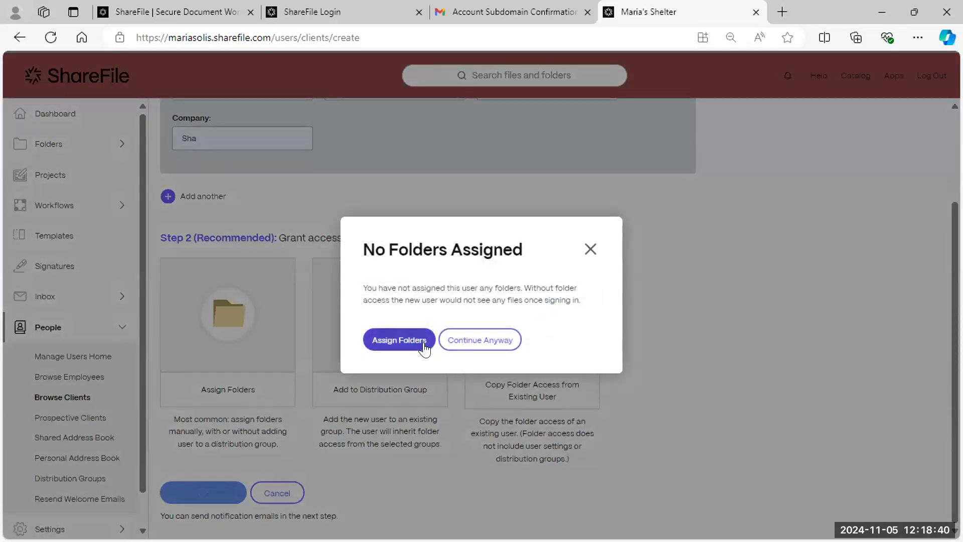
pyautogui.click(491, 342)
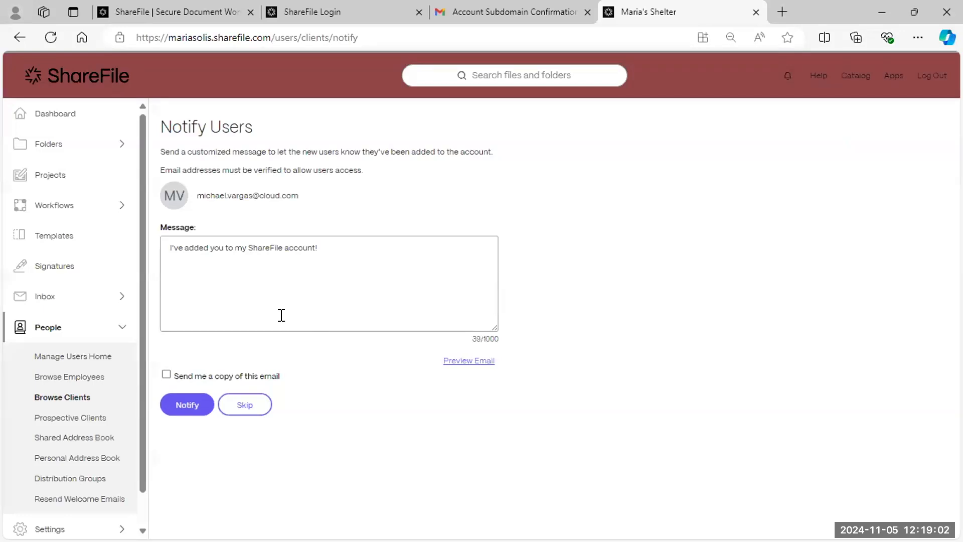
pyautogui.click(235, 375)
pyautogui.click(179, 399)
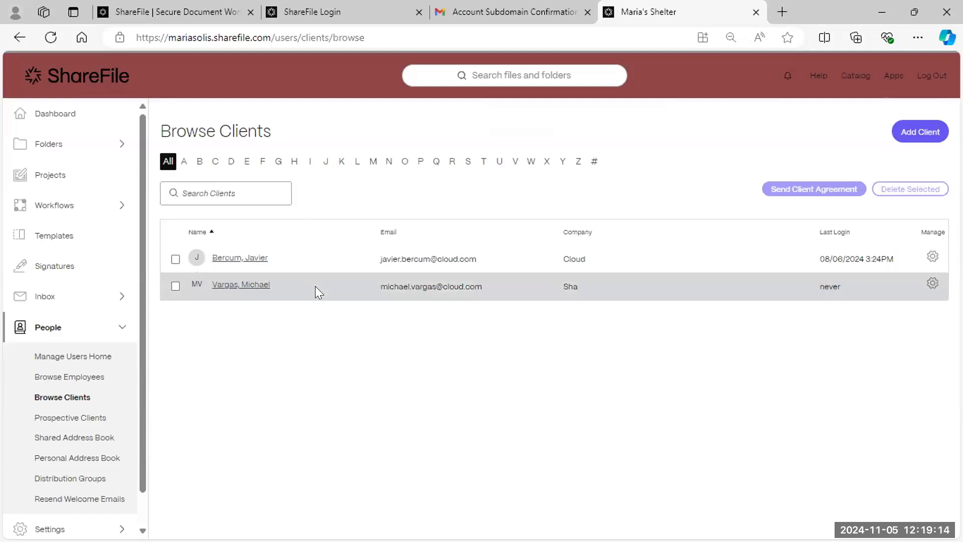
# - Open 'All files and contracts' under Shared Folders and search its People tab for the new client
pyautogui.click(75, 149)
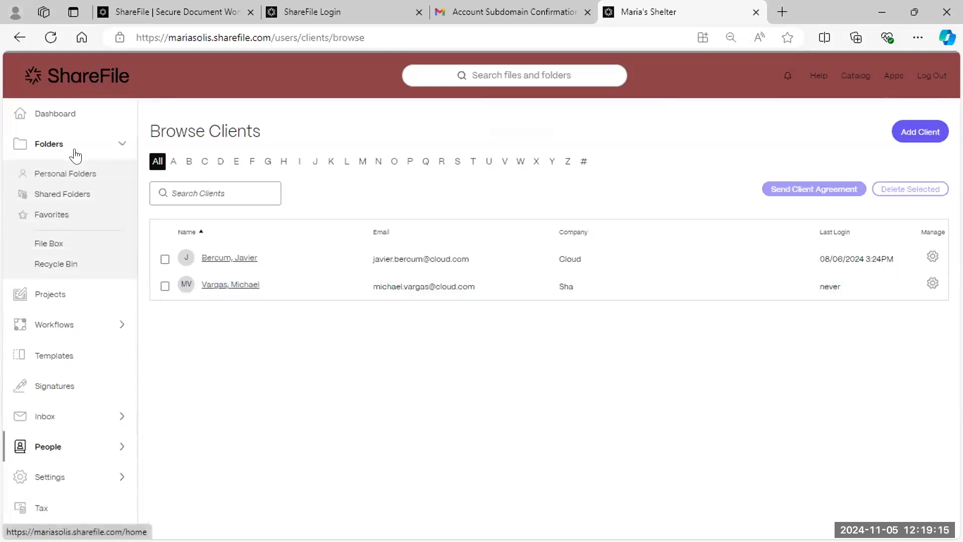
pyautogui.click(66, 195)
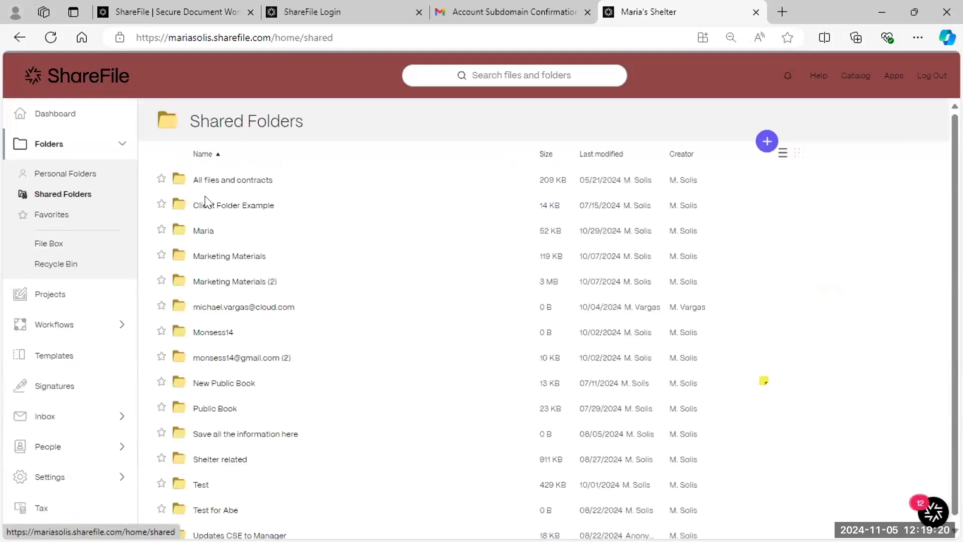
pyautogui.click(265, 182)
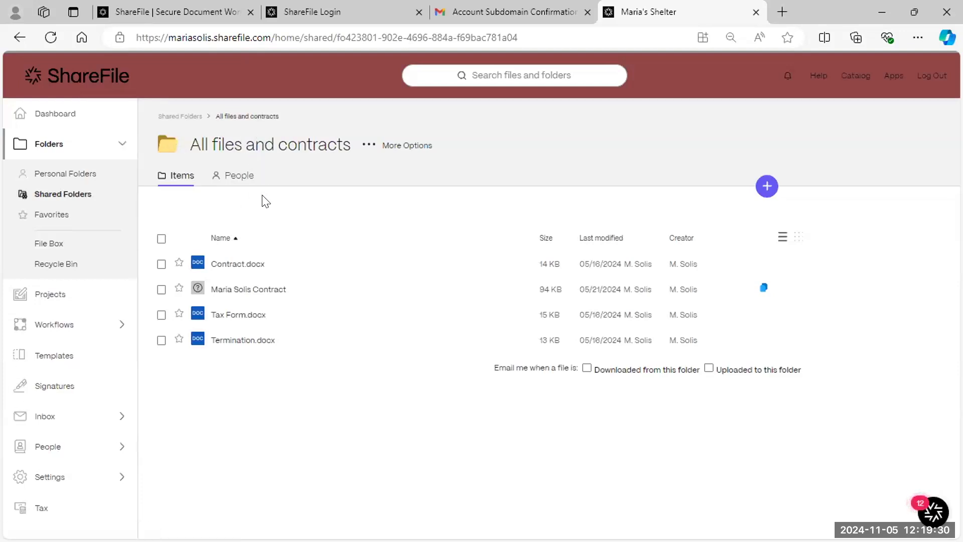
pyautogui.click(237, 187)
pyautogui.click(228, 212)
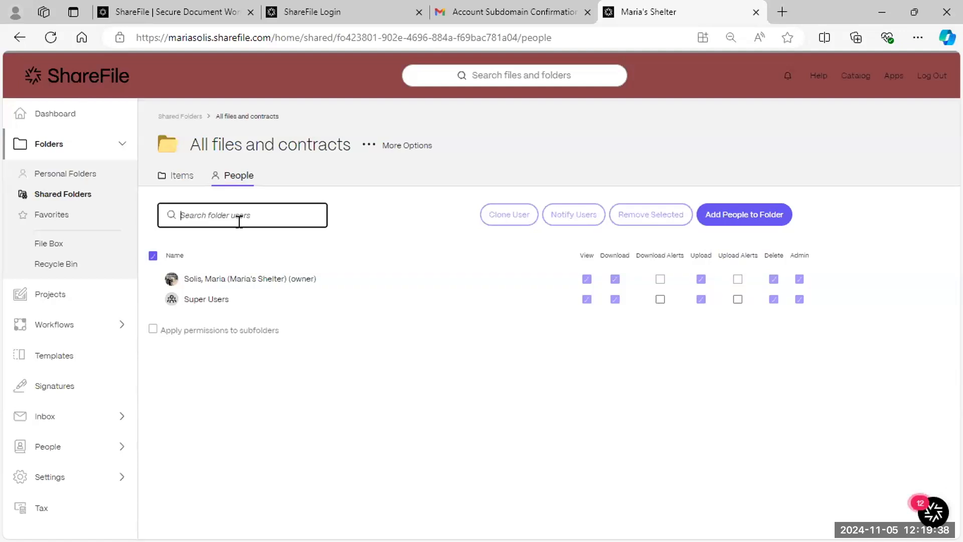
pyautogui.write('mich')
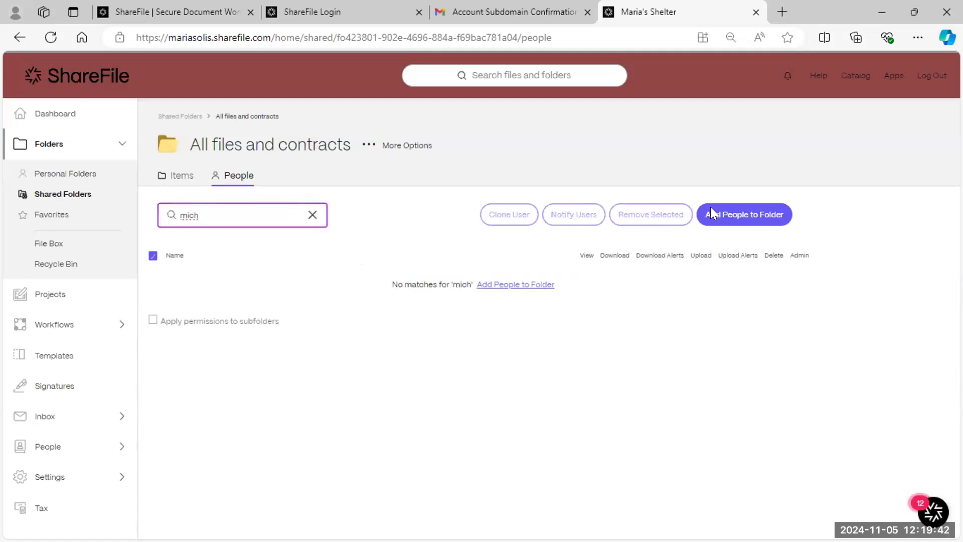
# - Add the new client to 'All files and contracts' with View, Download and Upload permissions
pyautogui.click(770, 219)
pyautogui.click(419, 182)
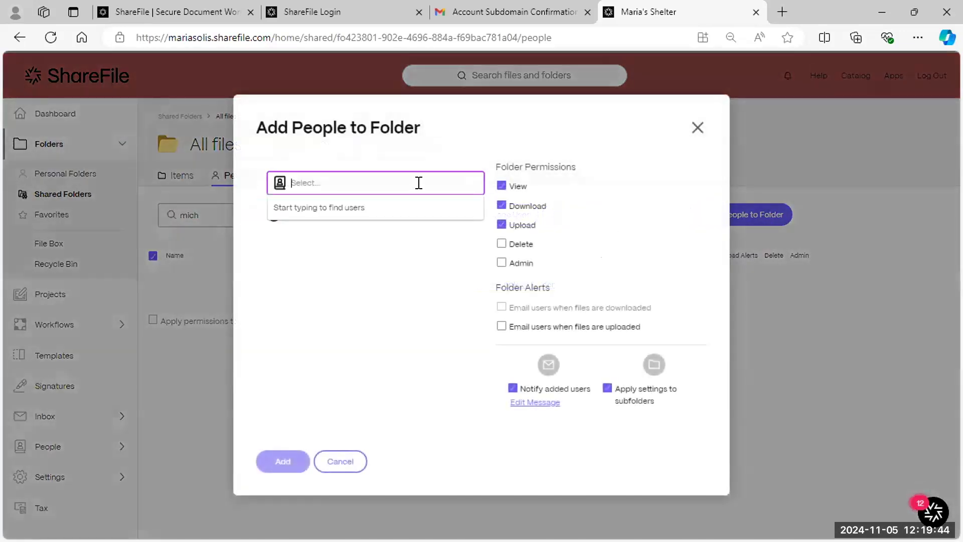
pyautogui.write('micha')
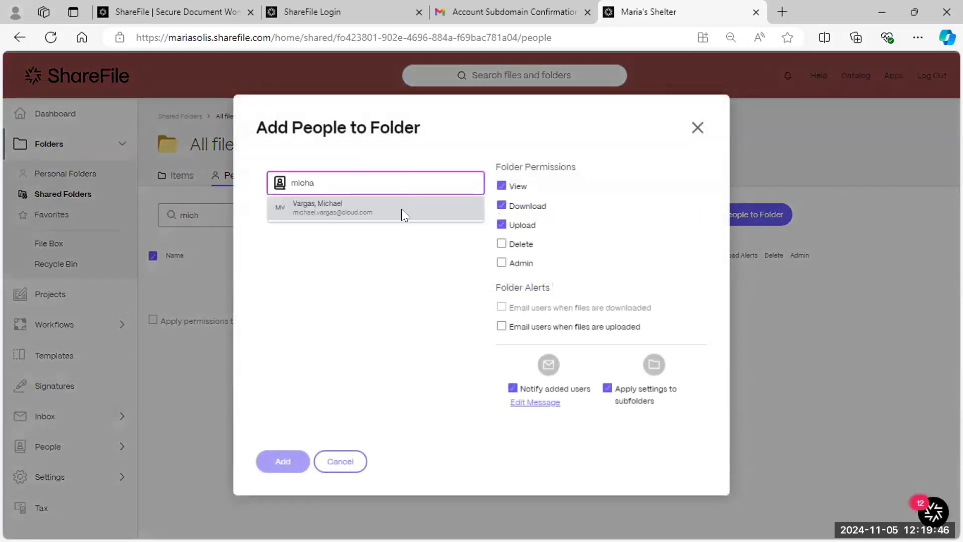
pyautogui.click(297, 204)
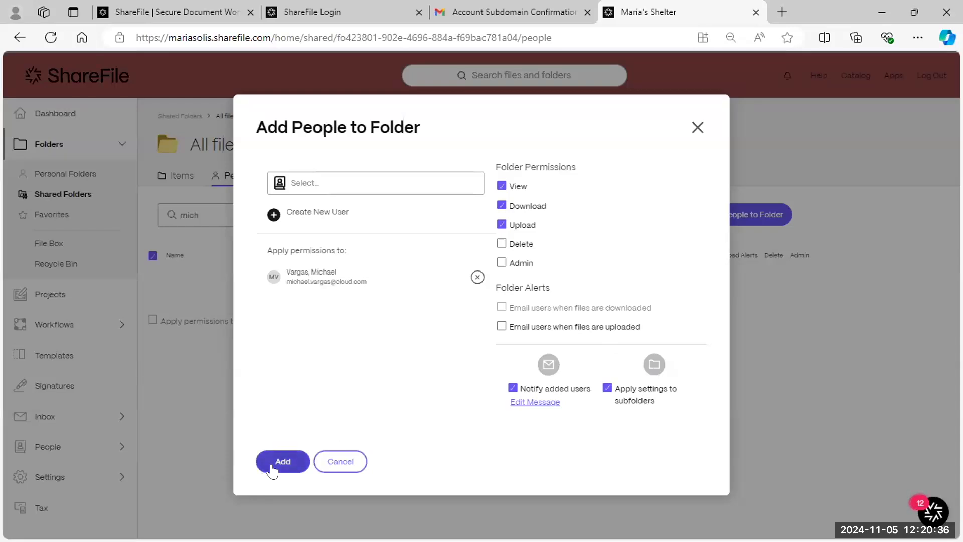
pyautogui.click(288, 454)
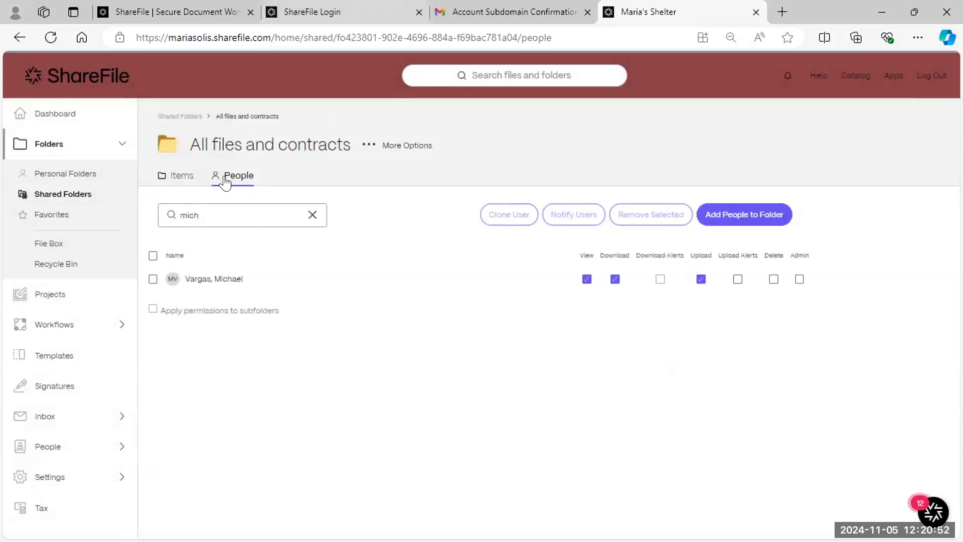
# - Return to the All files and contracts folder's Items list
pyautogui.click(182, 177)
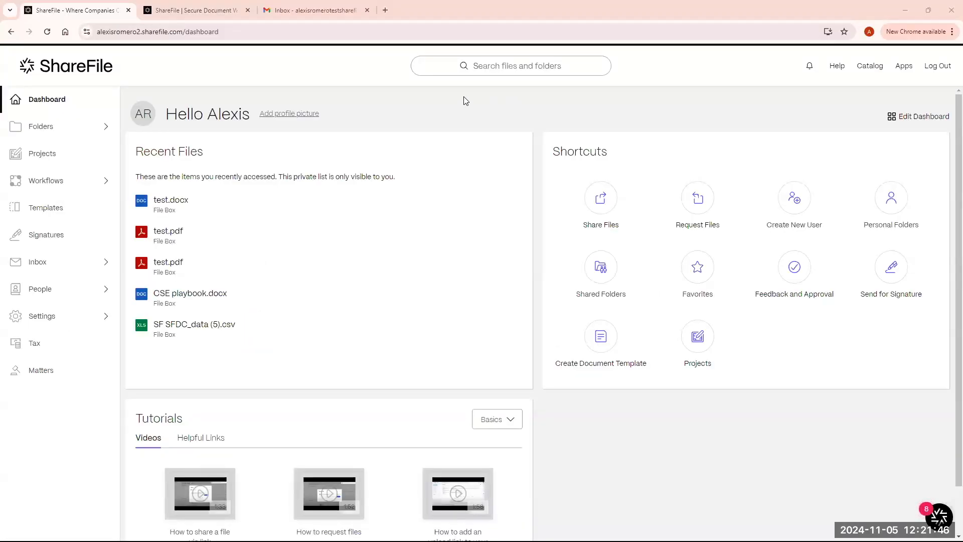
# - Go to Shared Folders and choose Create Folder from the + menu
pyautogui.click(58, 129)
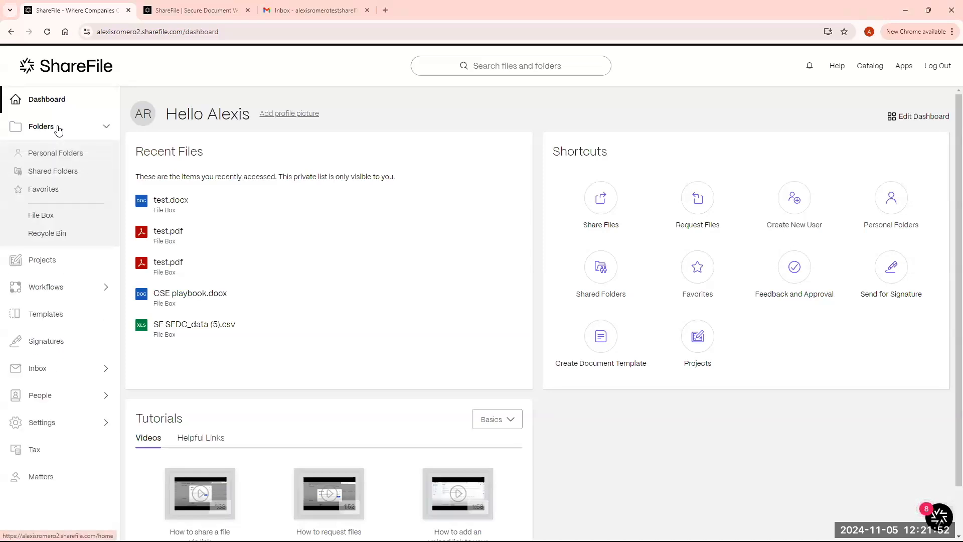
pyautogui.click(62, 173)
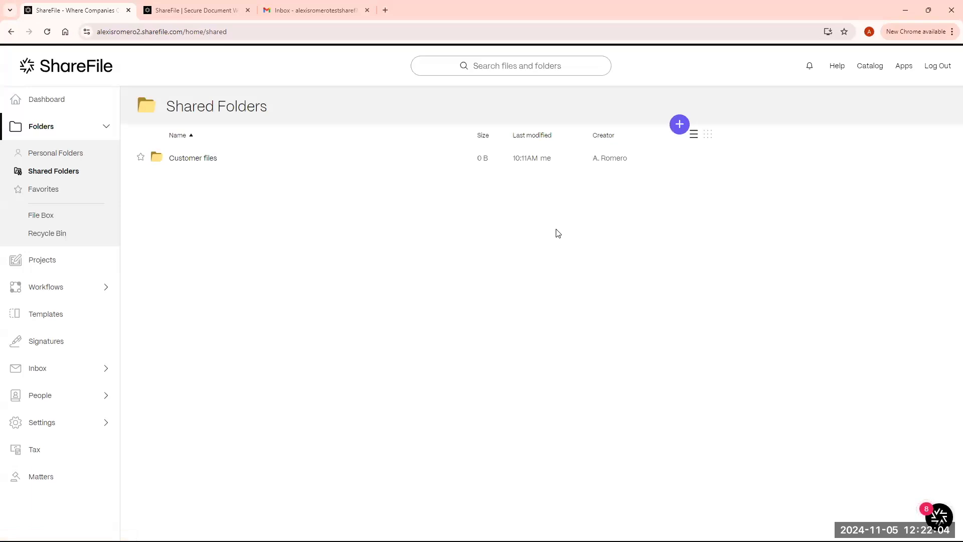
pyautogui.click(679, 125)
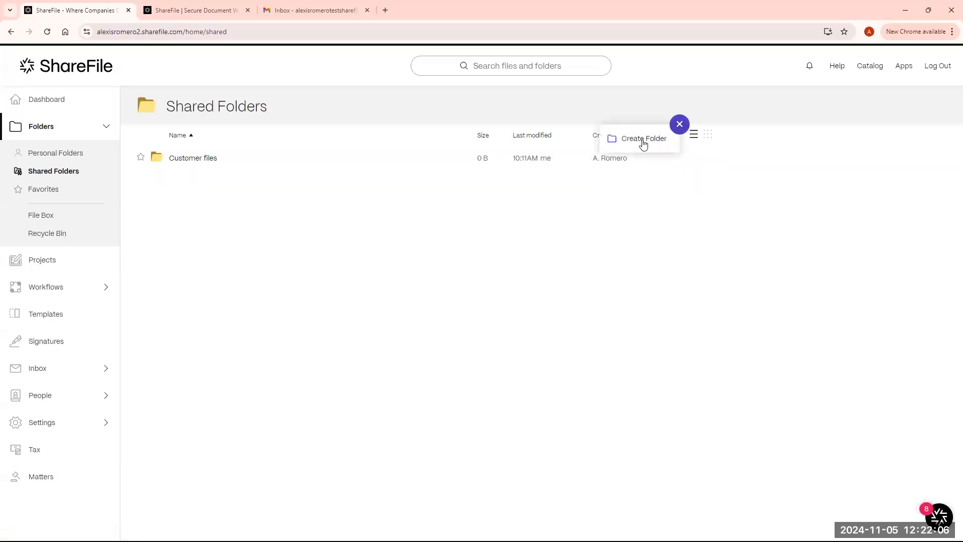
pyautogui.click(680, 124)
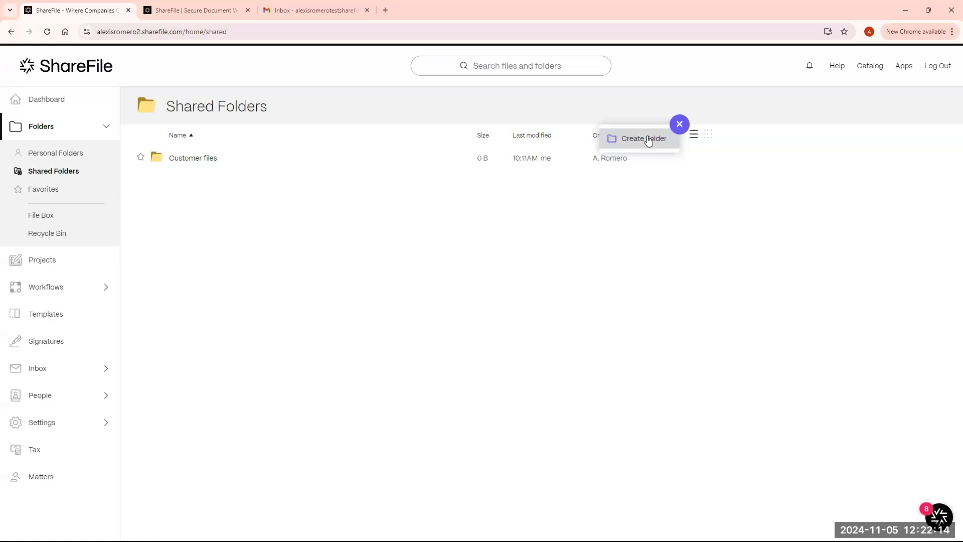
pyautogui.click(646, 139)
# - Create a new shared folder named 'Test'
pyautogui.click(457, 174)
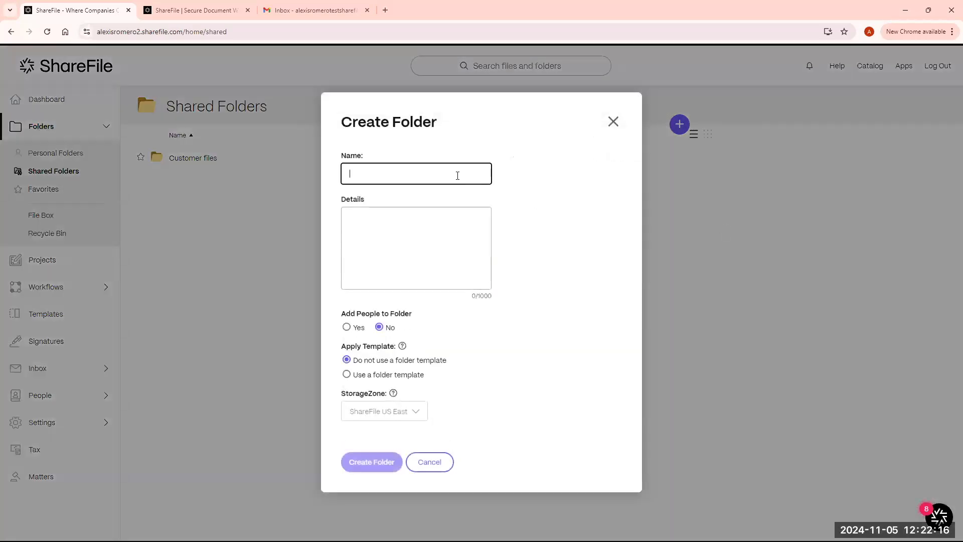
pyautogui.write('Test')
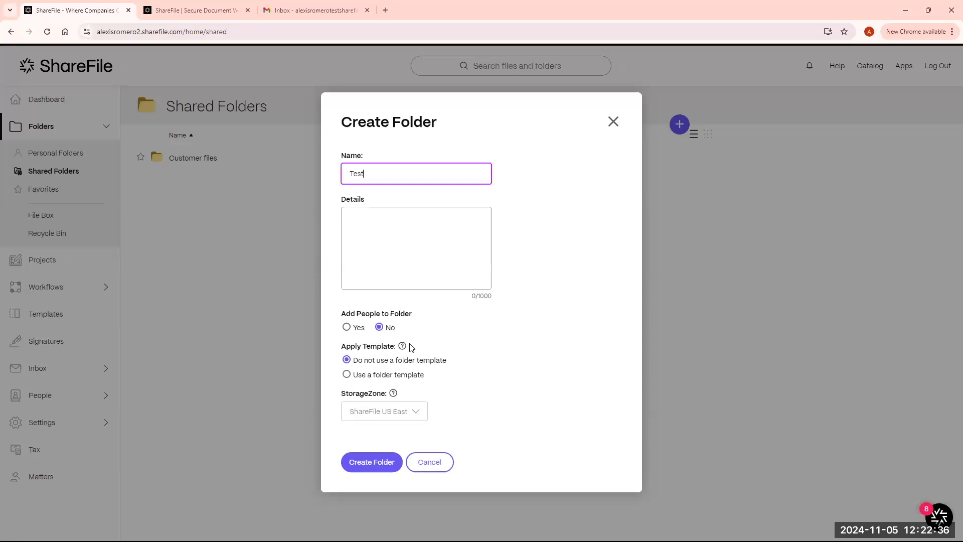
pyautogui.moveTo(403, 347)
pyautogui.click(380, 469)
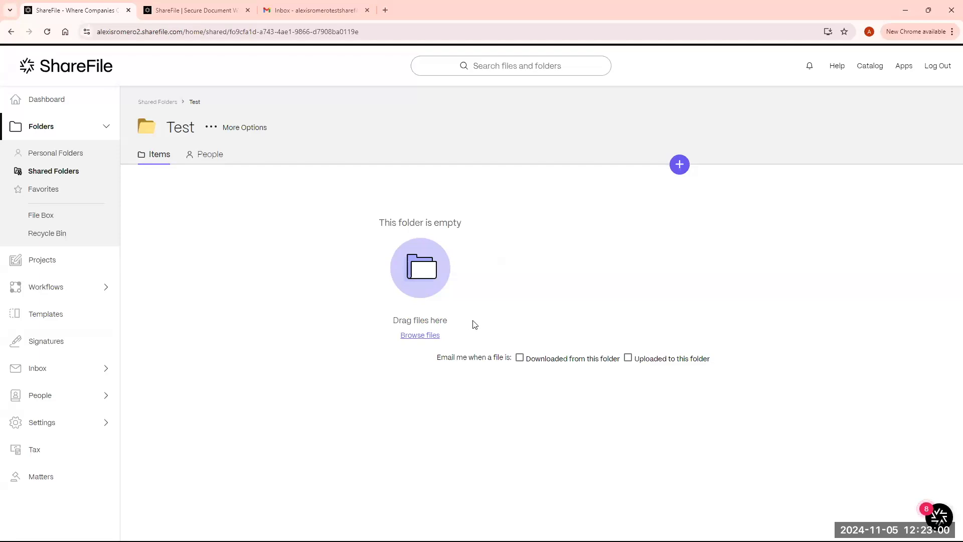
pyautogui.tripleClick(382, 319)
pyautogui.click(504, 335)
# - Upload test.pdf from the Desktop into the Test folder
pyautogui.click(432, 340)
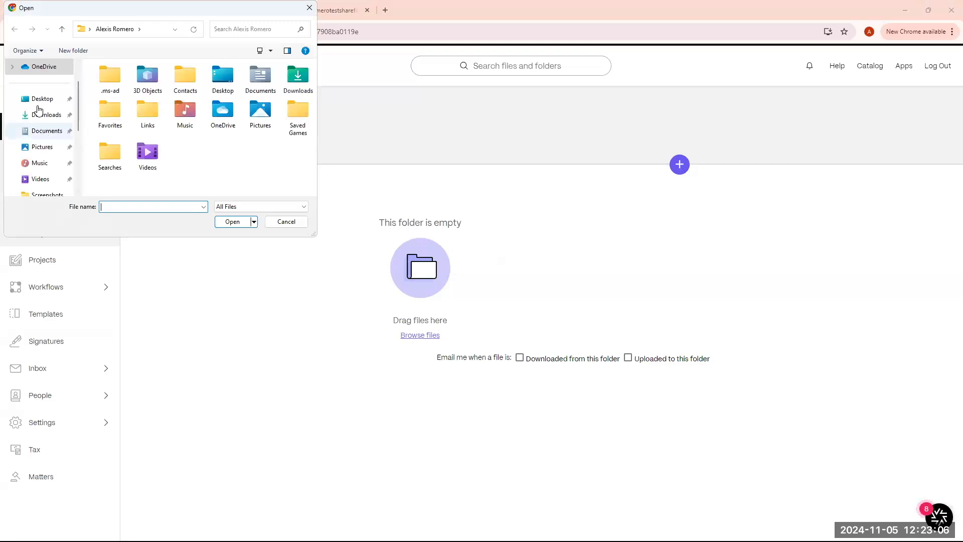
pyautogui.click(37, 99)
pyautogui.scroll(-2, 161, 144)
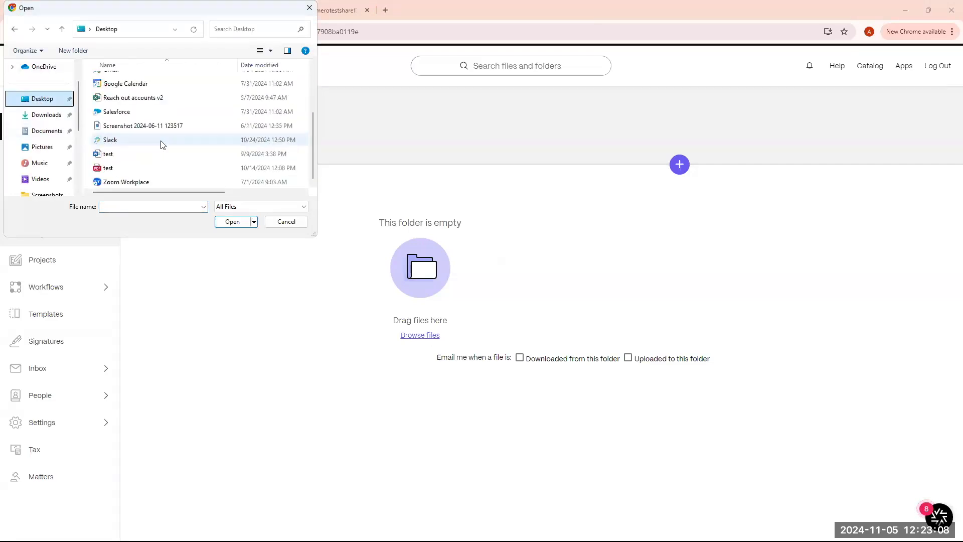
pyautogui.click(134, 169)
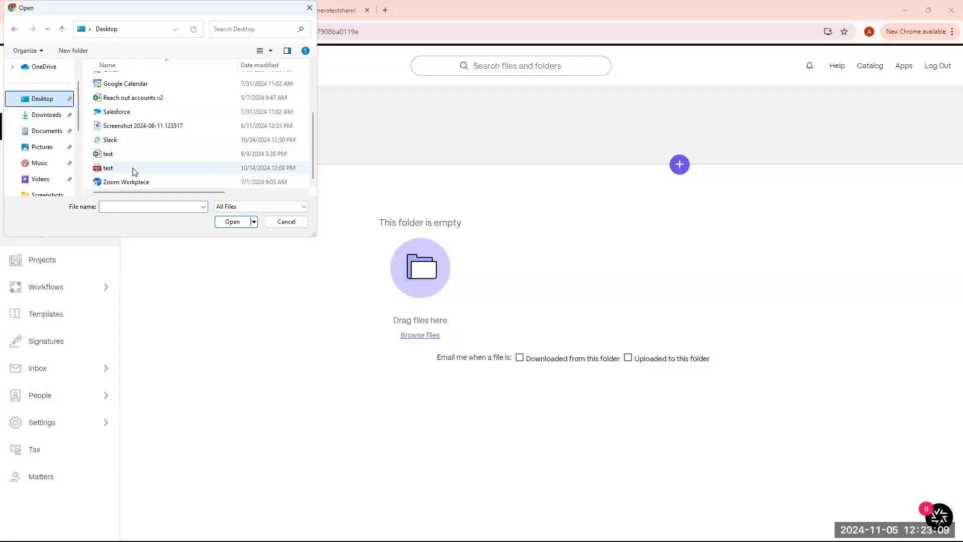
pyautogui.click(236, 227)
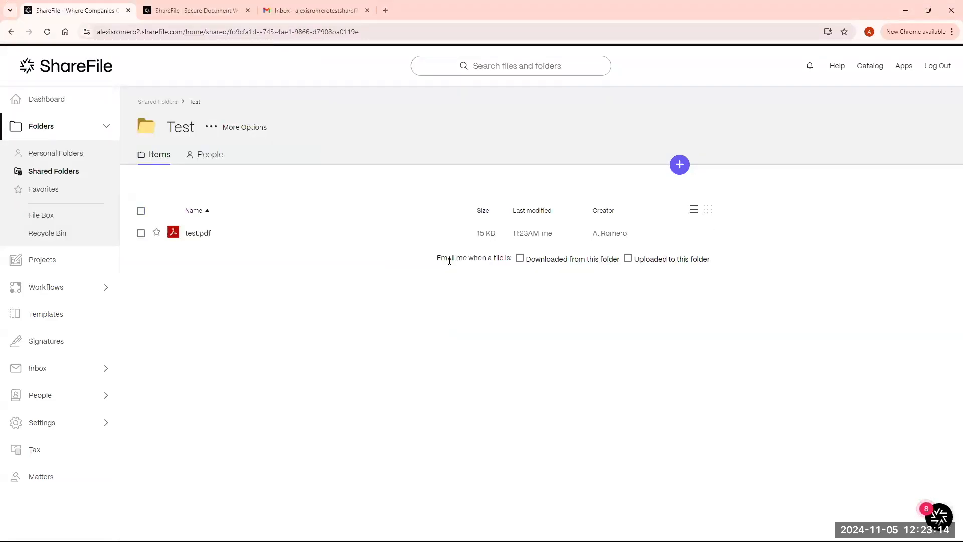
# - Tick test.pdf, look through its More actions list, then leave only test.pdf selected
pyautogui.click(141, 233)
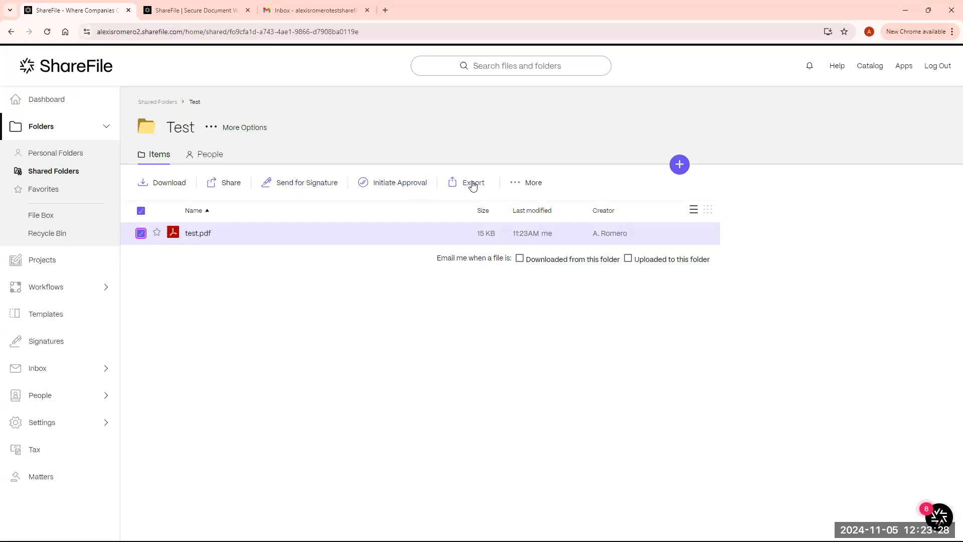
pyautogui.click(524, 188)
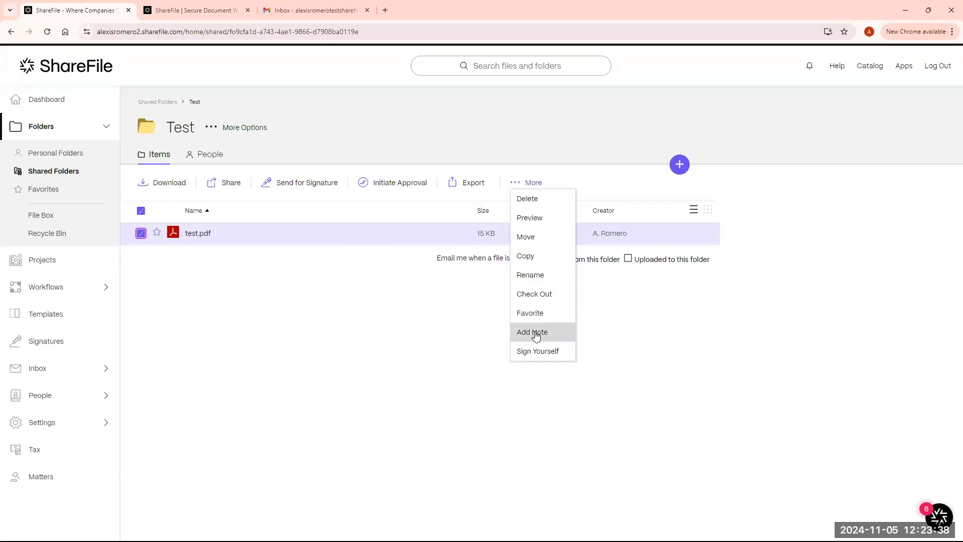
pyautogui.click(425, 332)
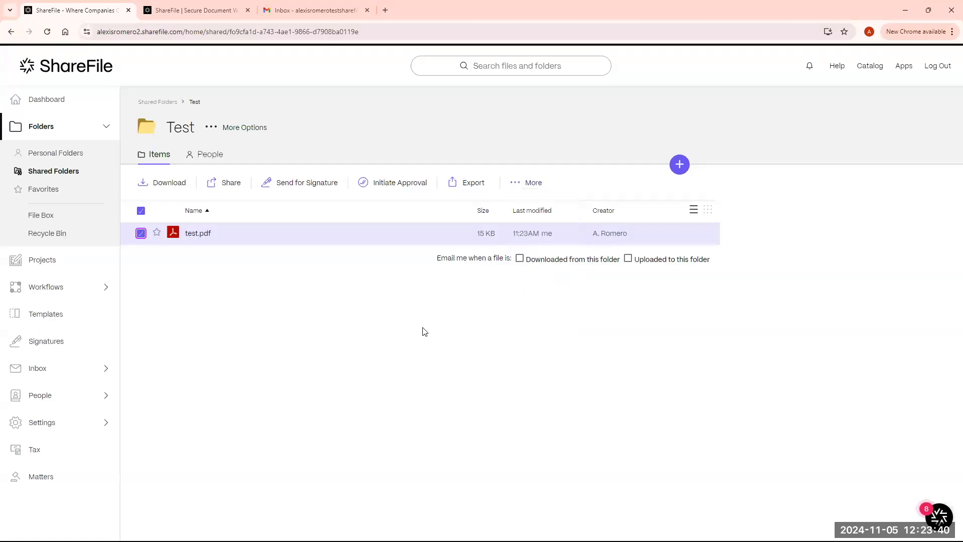
pyautogui.click(141, 211)
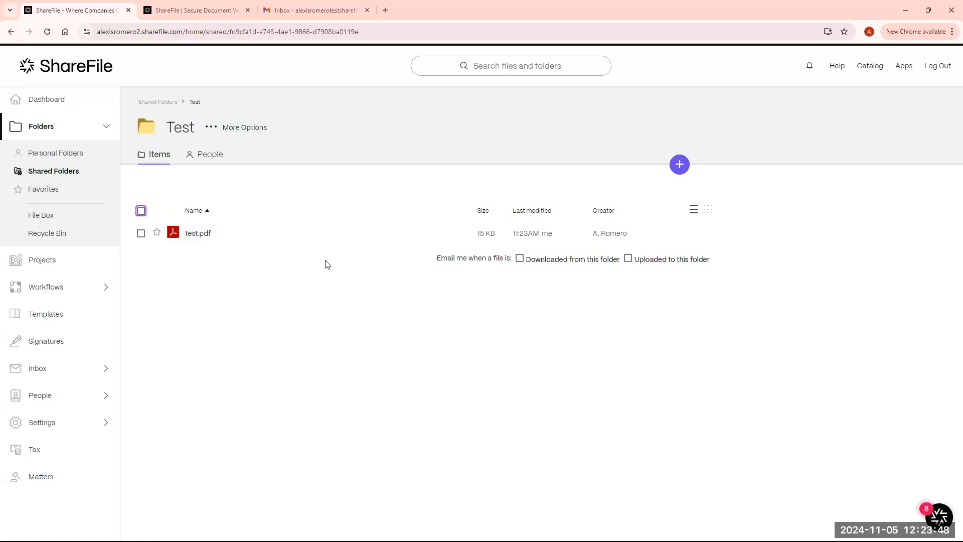
pyautogui.click(141, 234)
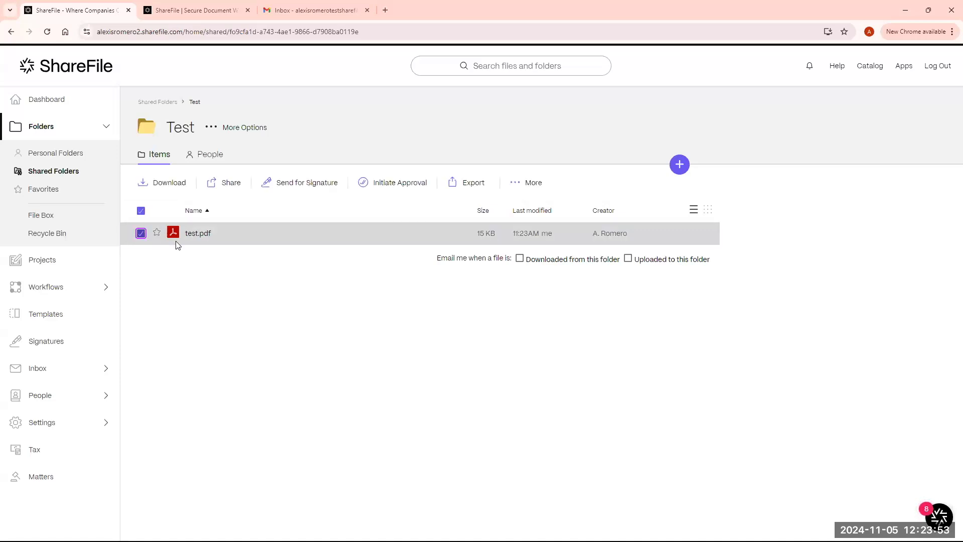
# - Start sharing test.pdf and bring up its share link's Edit options
pyautogui.click(231, 187)
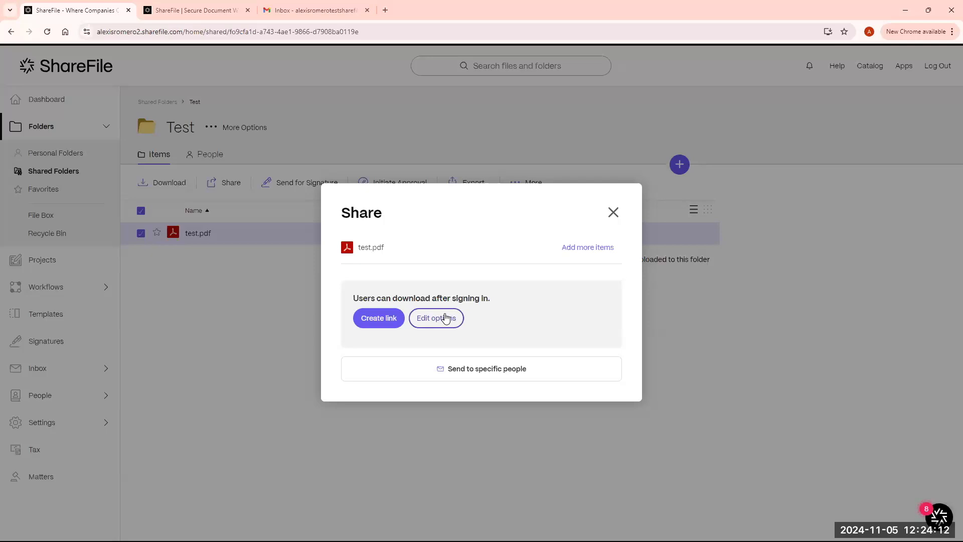
pyautogui.click(462, 318)
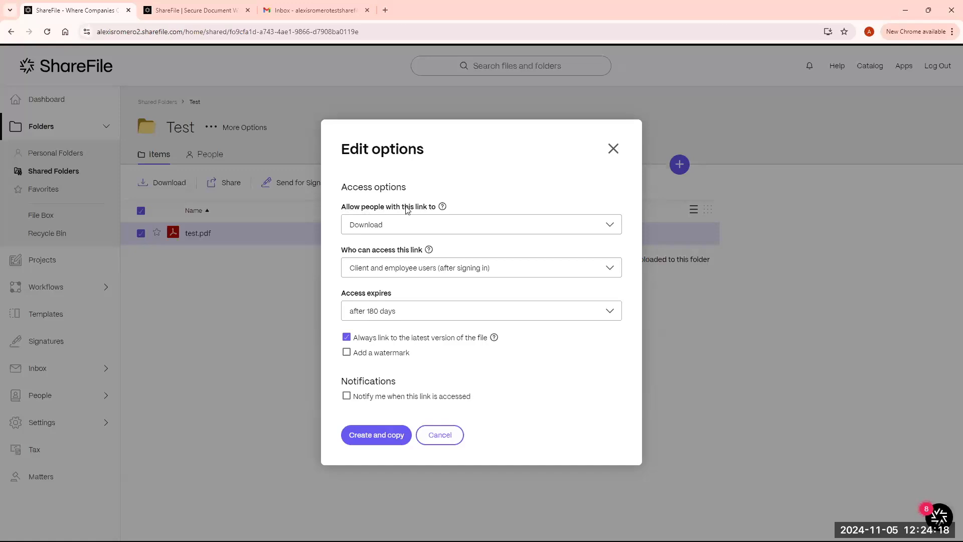
# - Keep the link's Download permission and go through the 'Who can access' choices
pyautogui.click(437, 224)
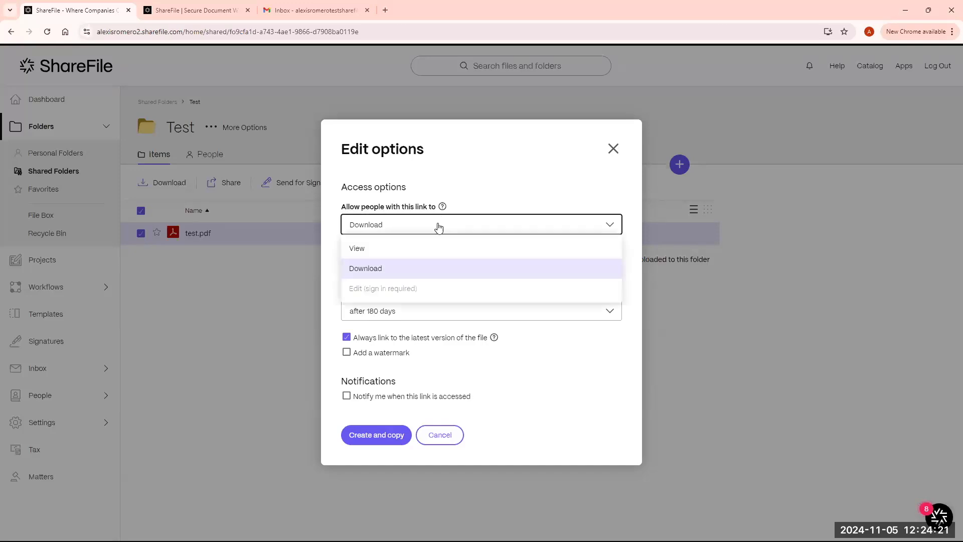
pyautogui.click(384, 272)
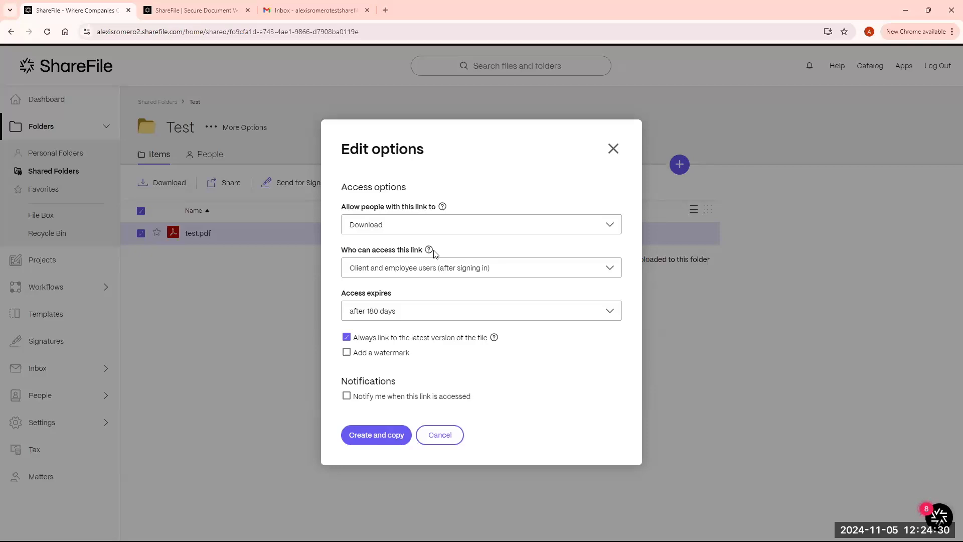
pyautogui.moveTo(429, 252)
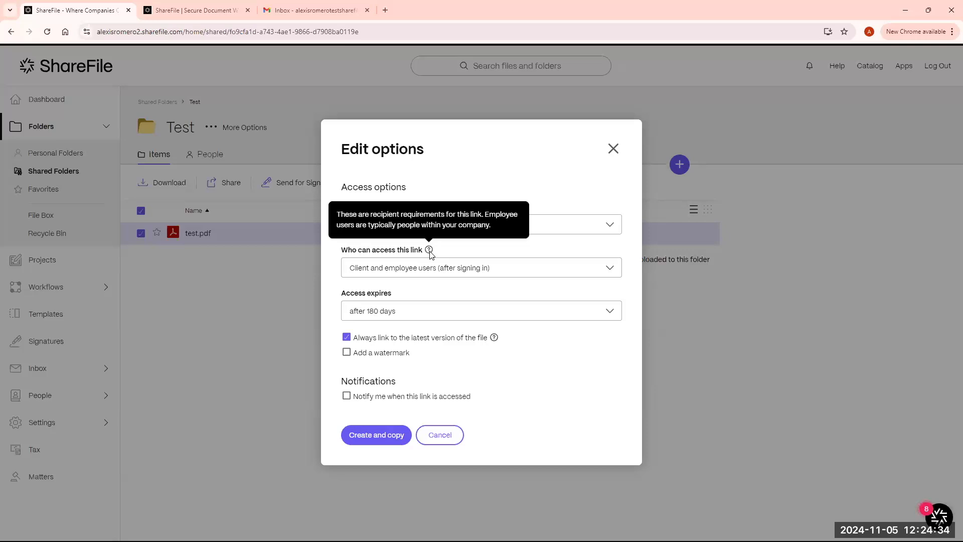
pyautogui.click(519, 270)
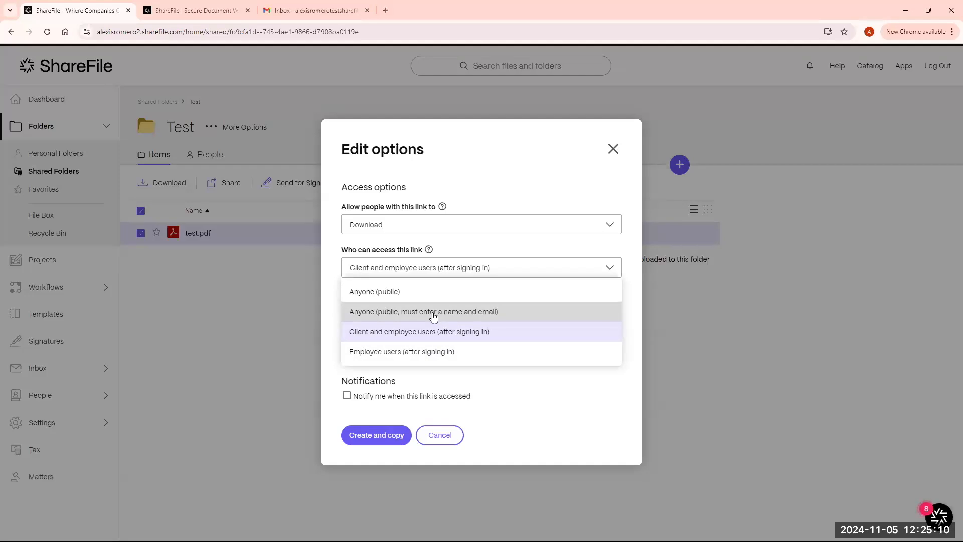
pyautogui.click(520, 316)
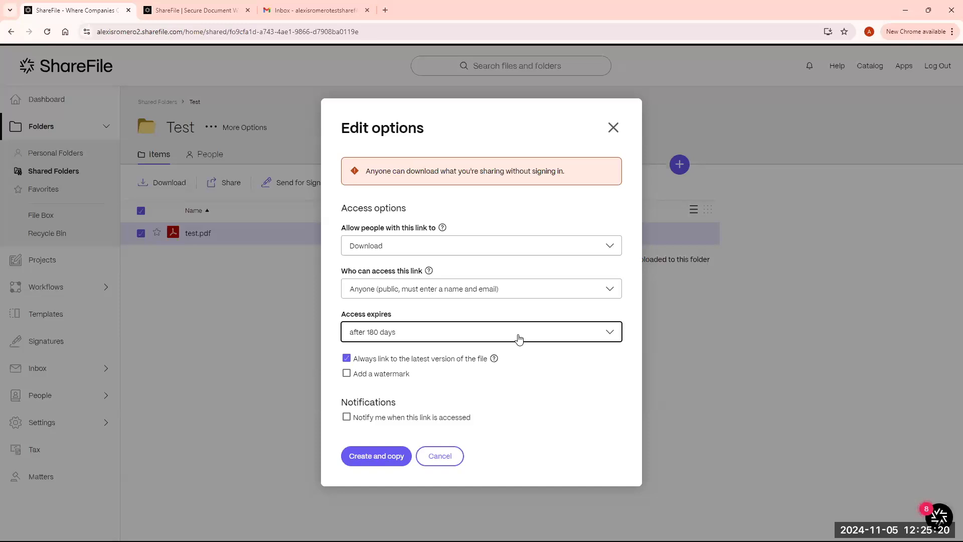
# - Set the link to expire after one day, leave watermark off, and enable access notifications
pyautogui.click(519, 339)
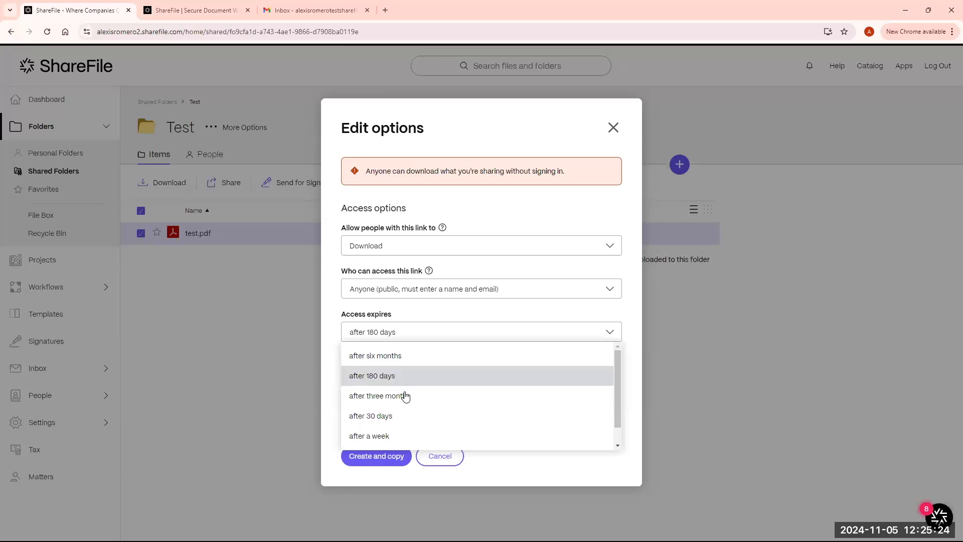
pyautogui.scroll(-1, 401, 416)
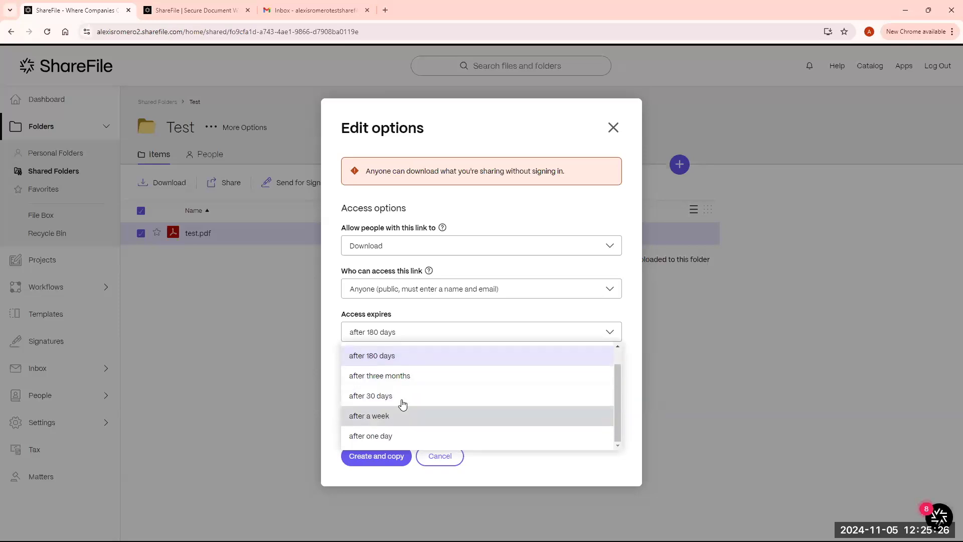
pyautogui.click(399, 434)
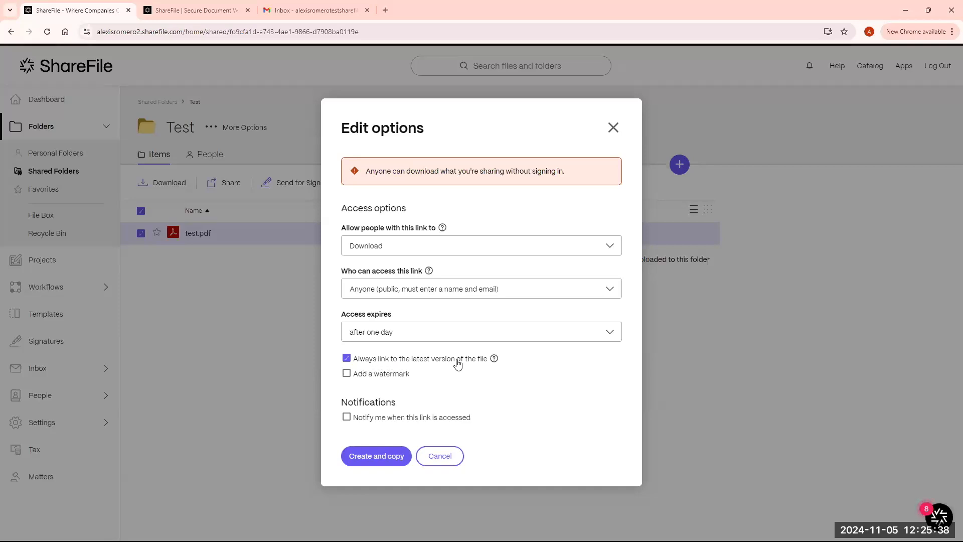
pyautogui.click(346, 373)
pyautogui.click(348, 353)
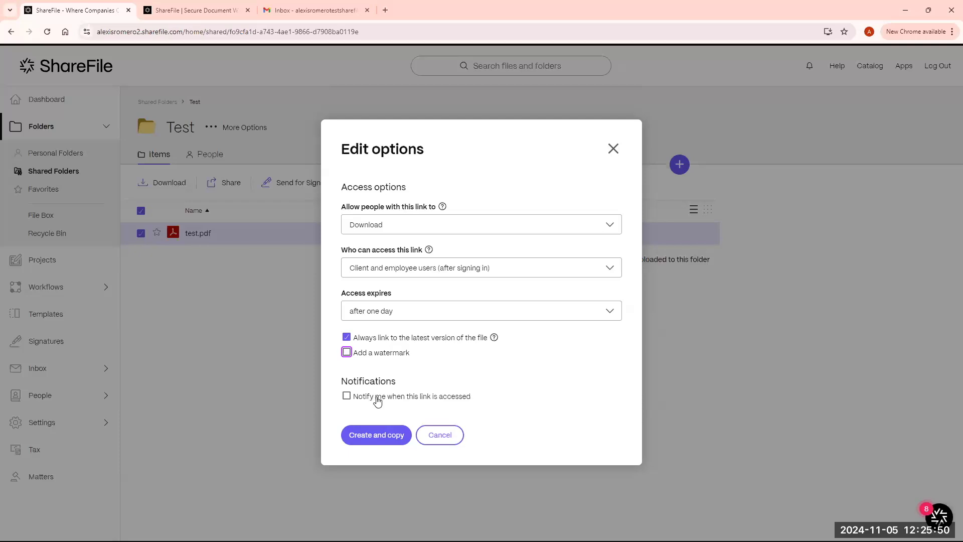
pyautogui.click(346, 397)
# - Create the one-day test.pdf link, copy it to the clipboard, and open a blank Chrome tab
pyautogui.click(392, 433)
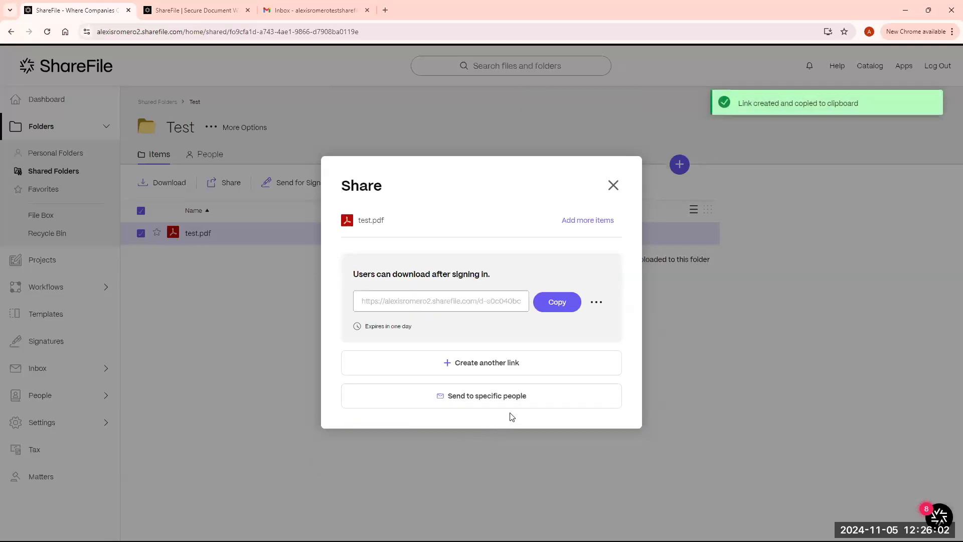
pyautogui.click(558, 303)
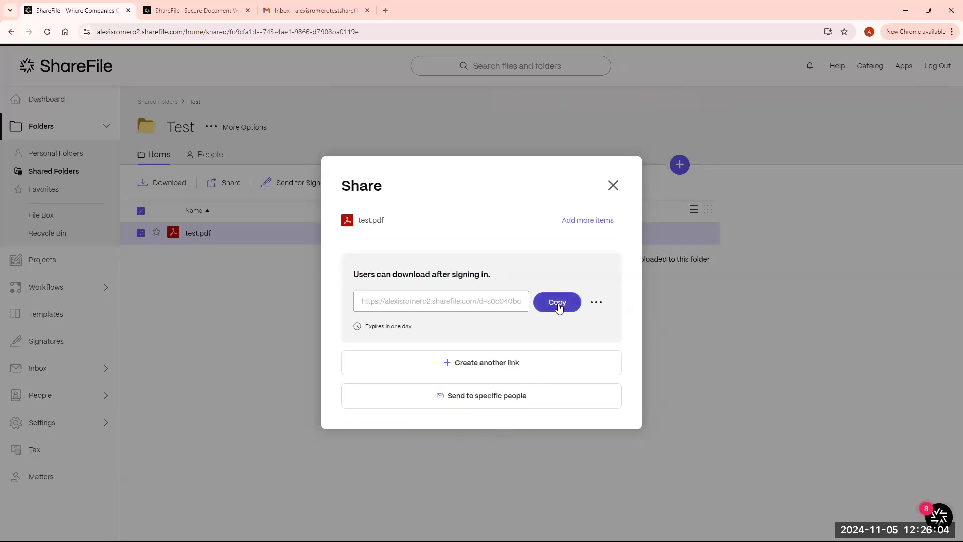
pyautogui.click(385, 7)
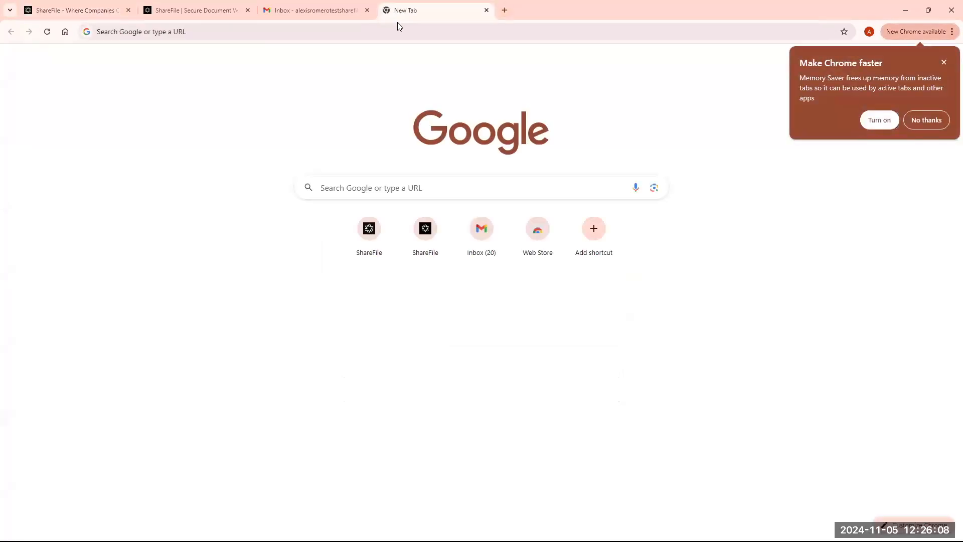
# - Paste the share link into the new tab to preview test.pdf, then return to the ShareFile tabs
pyautogui.click(419, 31)
pyautogui.hotkey('ctrl', 'v')
pyautogui.press('Return')
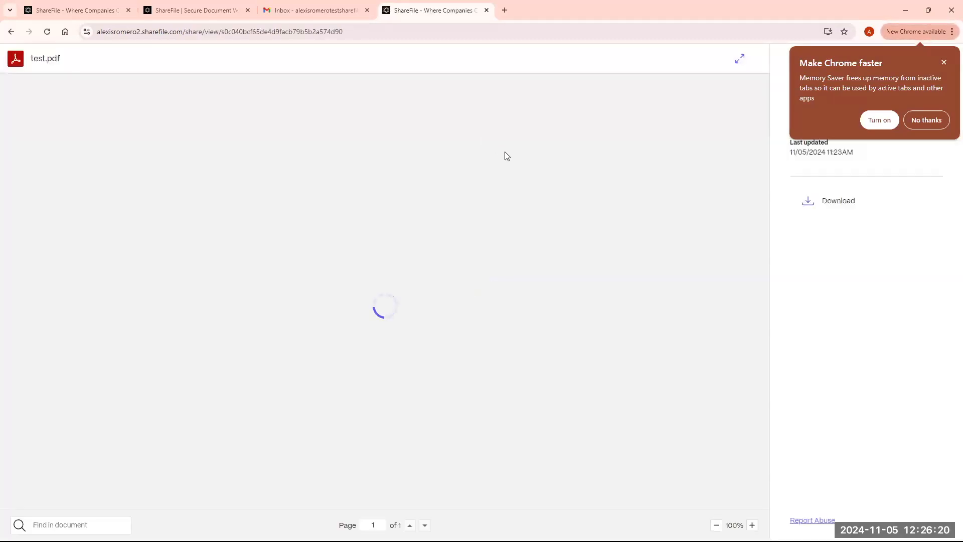
pyautogui.click(926, 121)
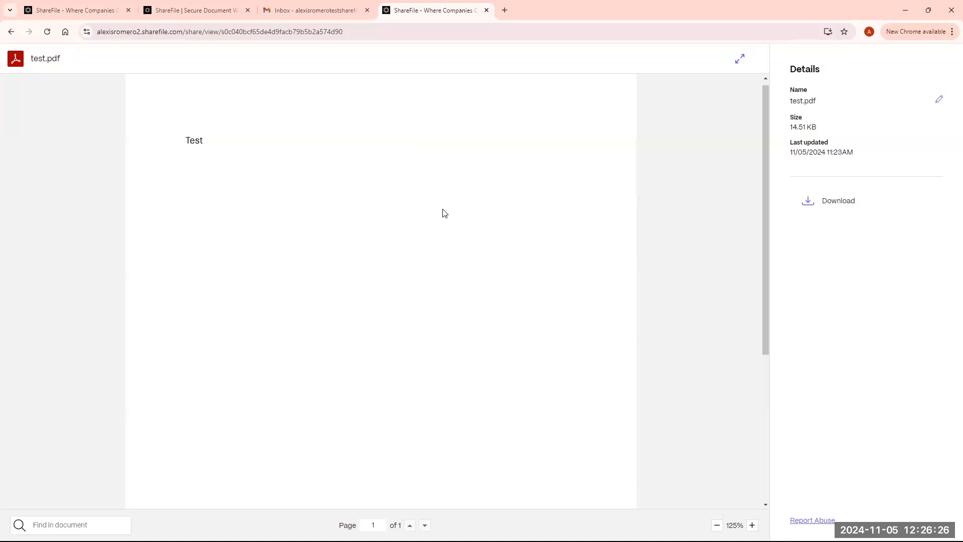
pyautogui.click(197, 11)
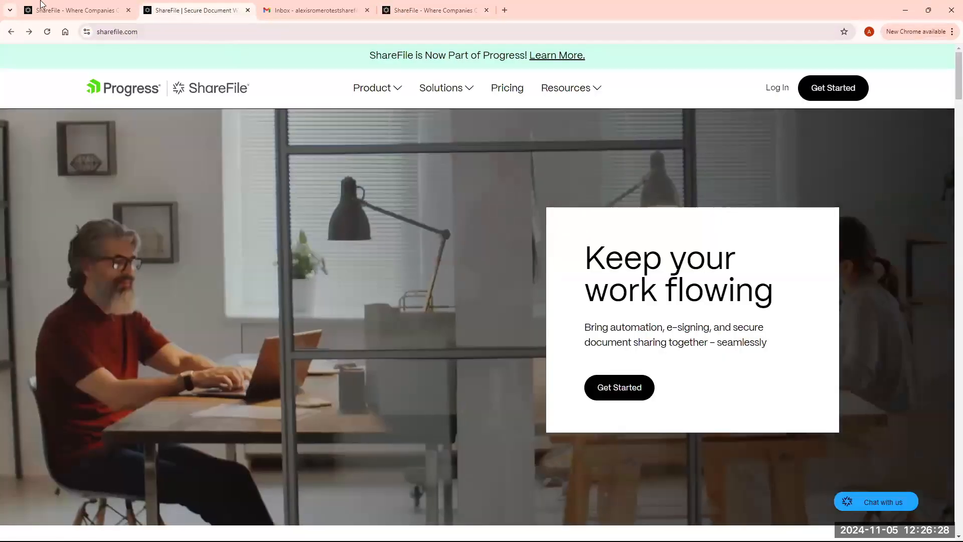
pyautogui.click(78, 11)
# - Close the Share dialog, reselect test.pdf, reopen Share, and open the existing link's '...' menu
pyautogui.click(597, 220)
pyautogui.click(614, 187)
pyautogui.click(613, 186)
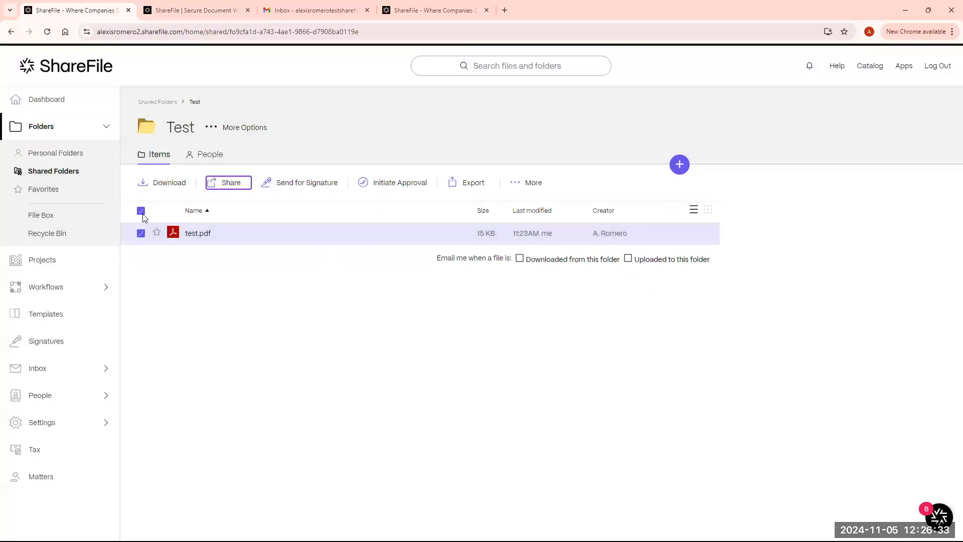
pyautogui.click(141, 211)
pyautogui.click(141, 211)
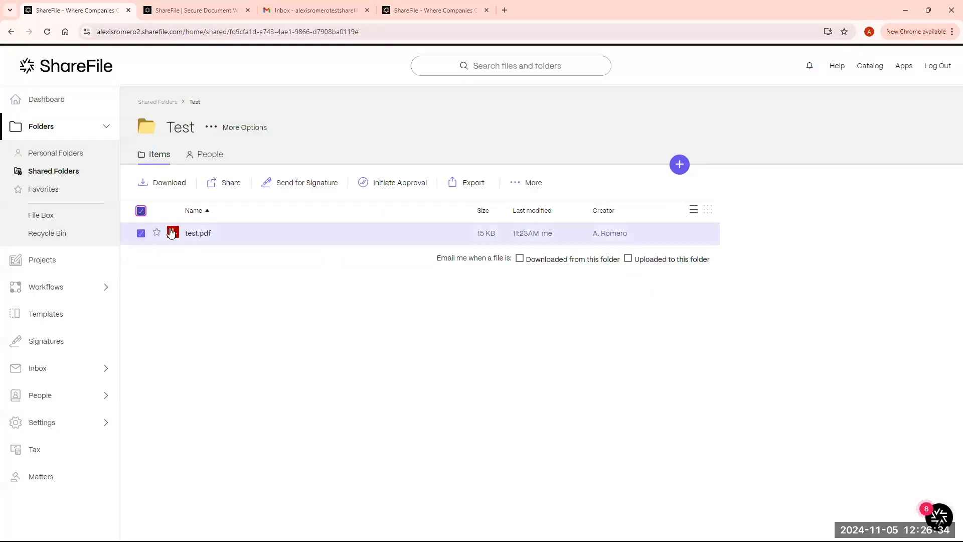
pyautogui.click(224, 183)
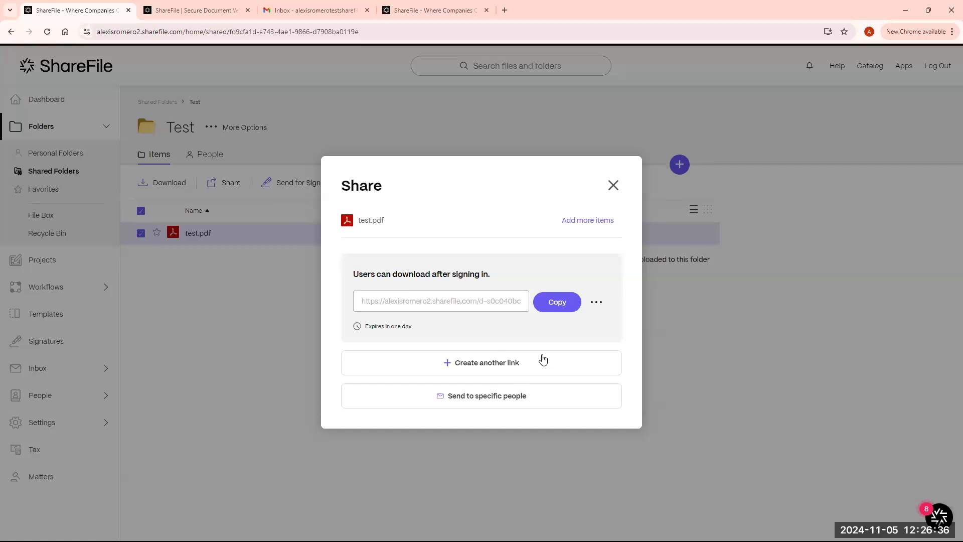
pyautogui.click(594, 300)
pyautogui.click(478, 321)
pyautogui.click(595, 303)
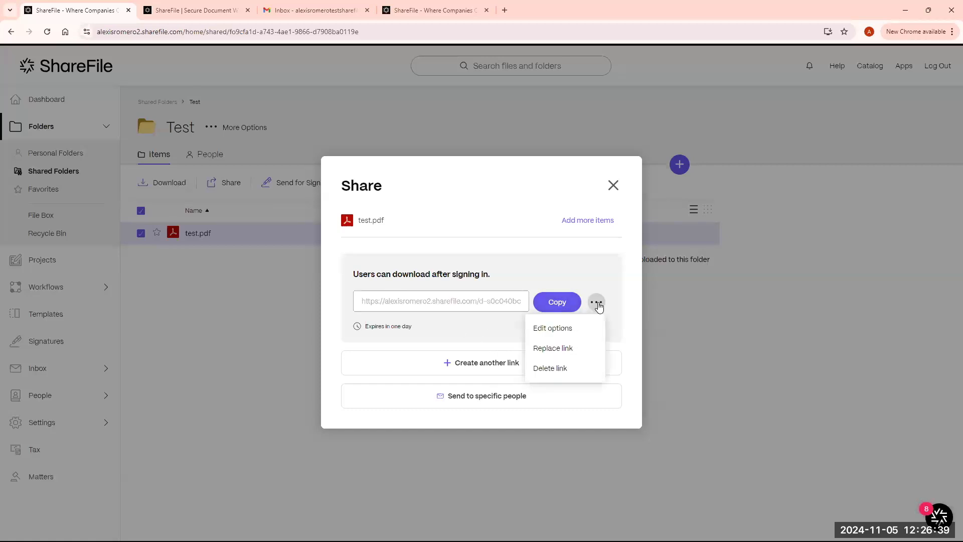
# - Save the link's options with 'Client and employee users' access and copy the link again
pyautogui.click(570, 332)
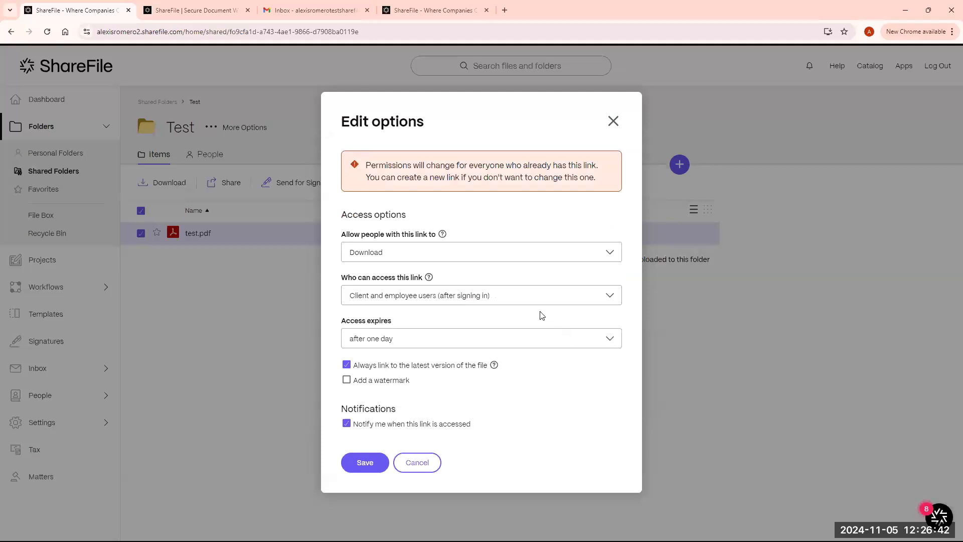
pyautogui.click(507, 299)
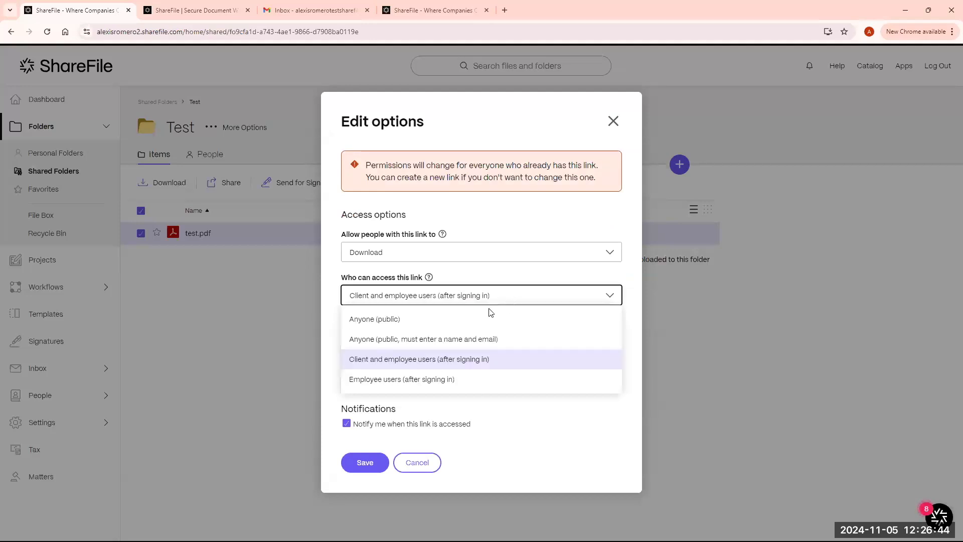
pyautogui.click(433, 361)
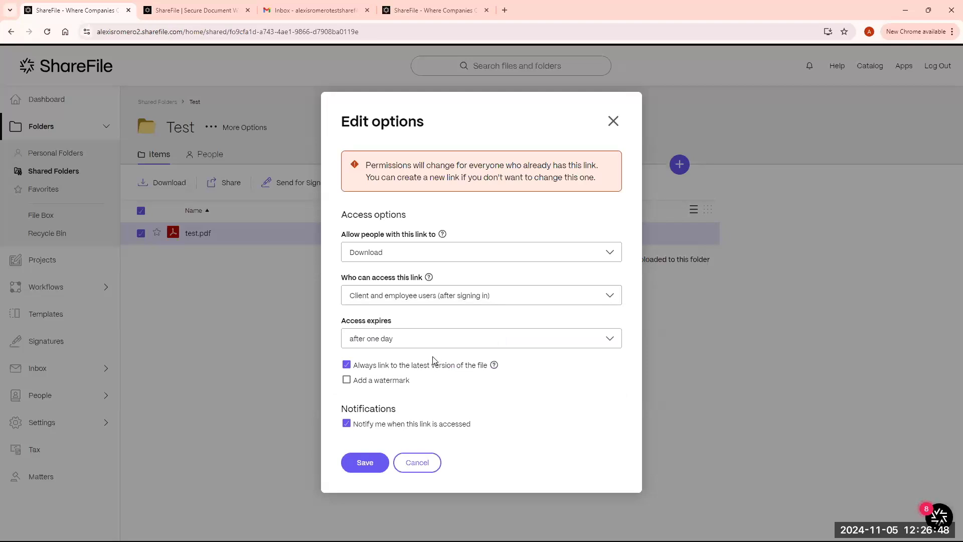
pyautogui.click(389, 458)
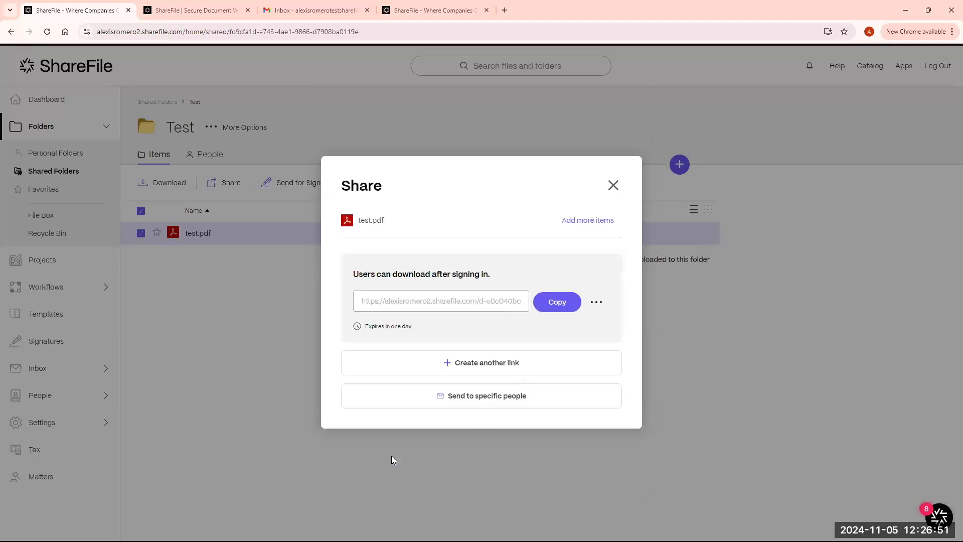
pyautogui.click(557, 310)
pyautogui.click(597, 304)
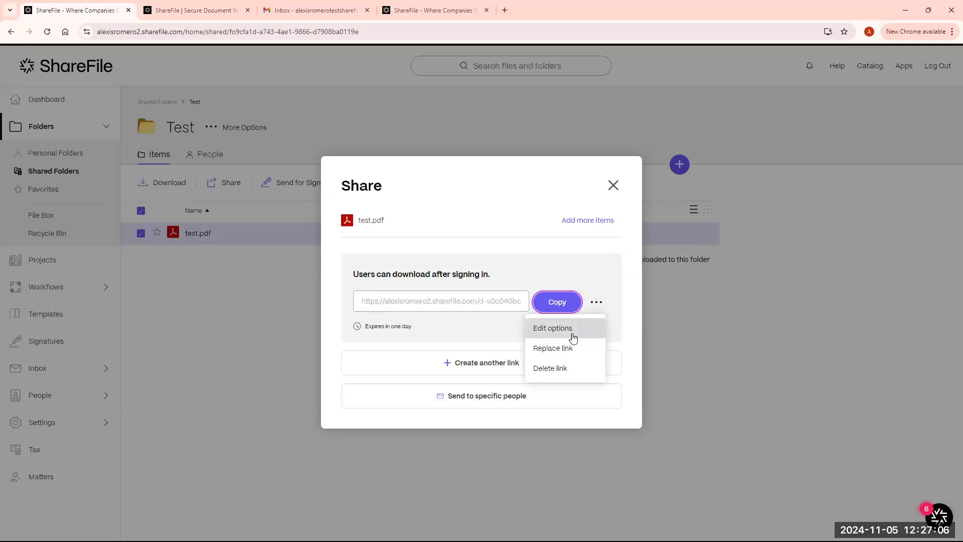
pyautogui.moveTo(428, 333); pyautogui.dragTo(367, 335)
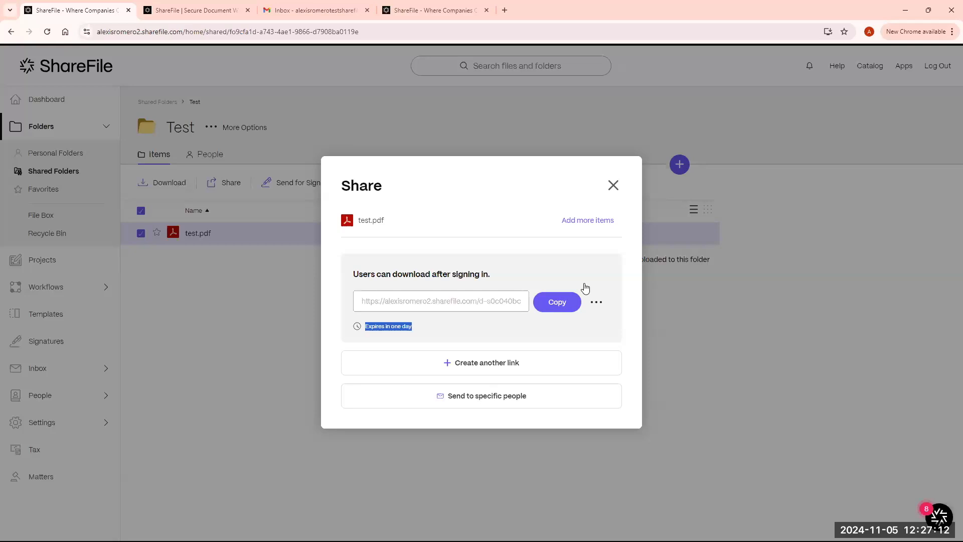
pyautogui.click(613, 185)
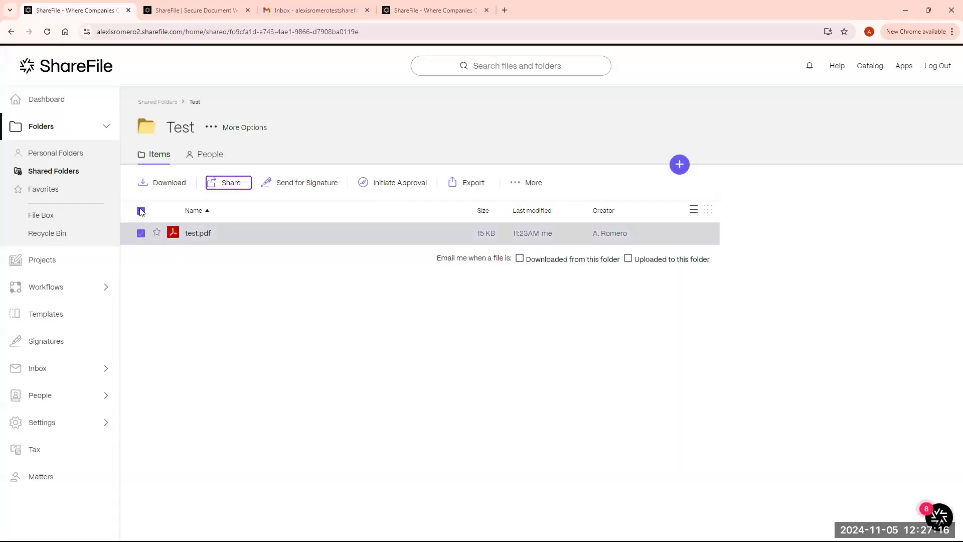
# - Deselect test.pdf, dismiss More Options, and bring up the Test folder's + add menu
pyautogui.click(141, 210)
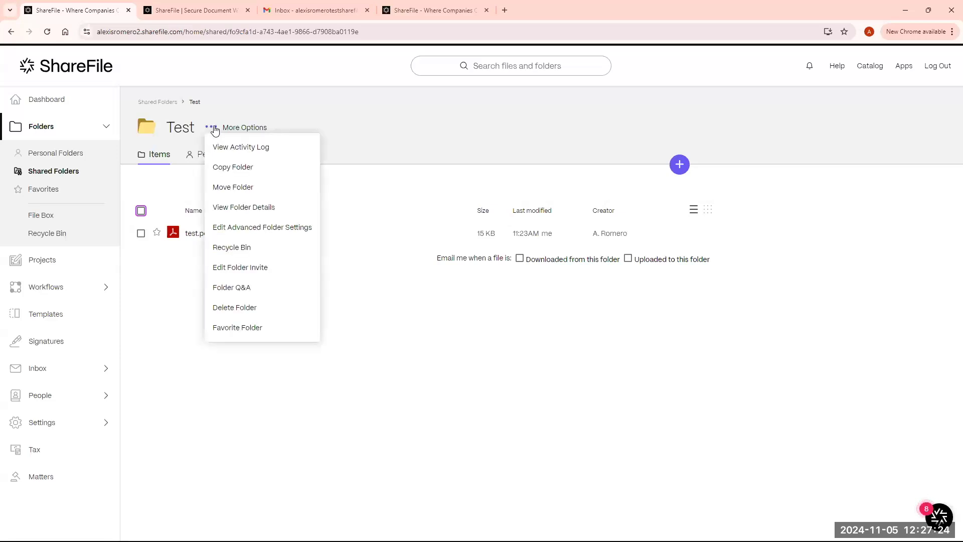
pyautogui.click(182, 344)
pyautogui.click(679, 164)
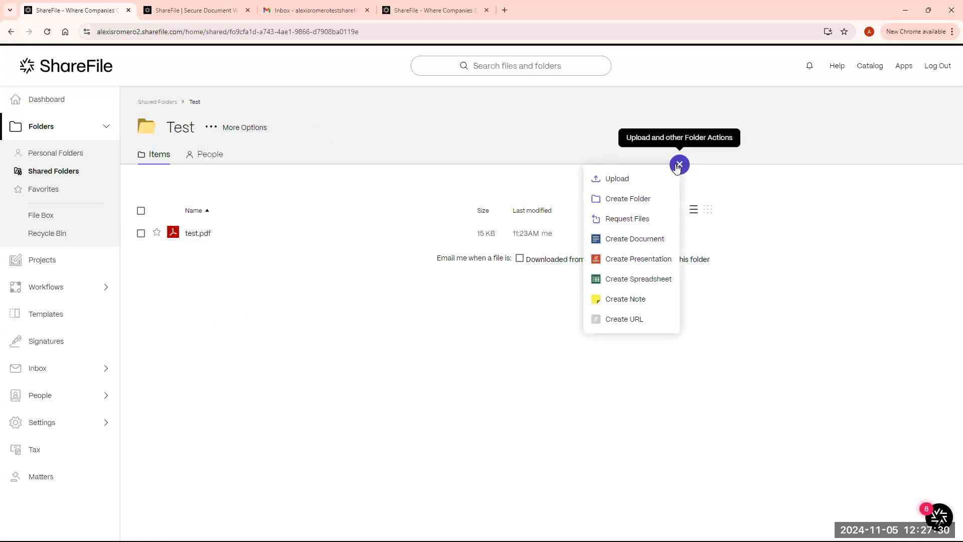
# - Start a file request for the Test folder and choose to get an upload link
pyautogui.click(644, 220)
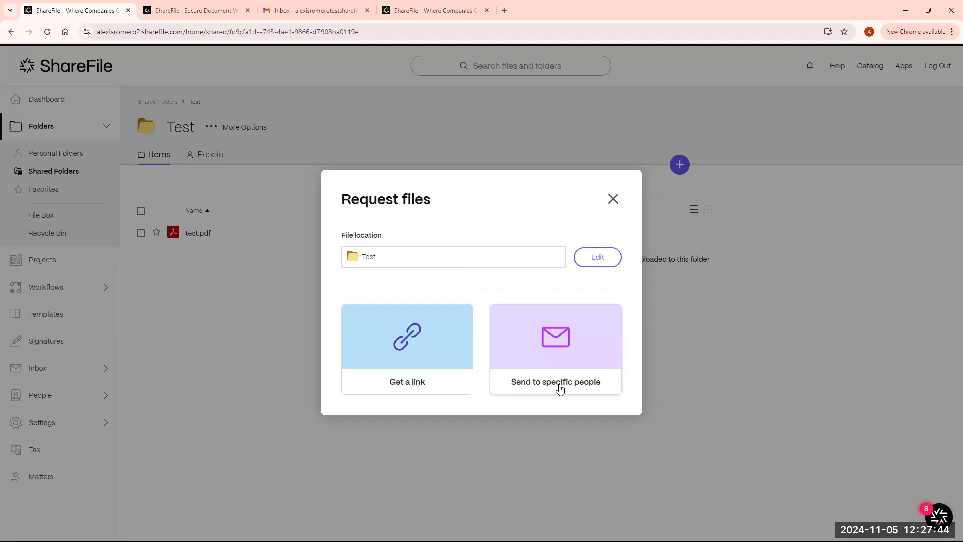
pyautogui.click(438, 384)
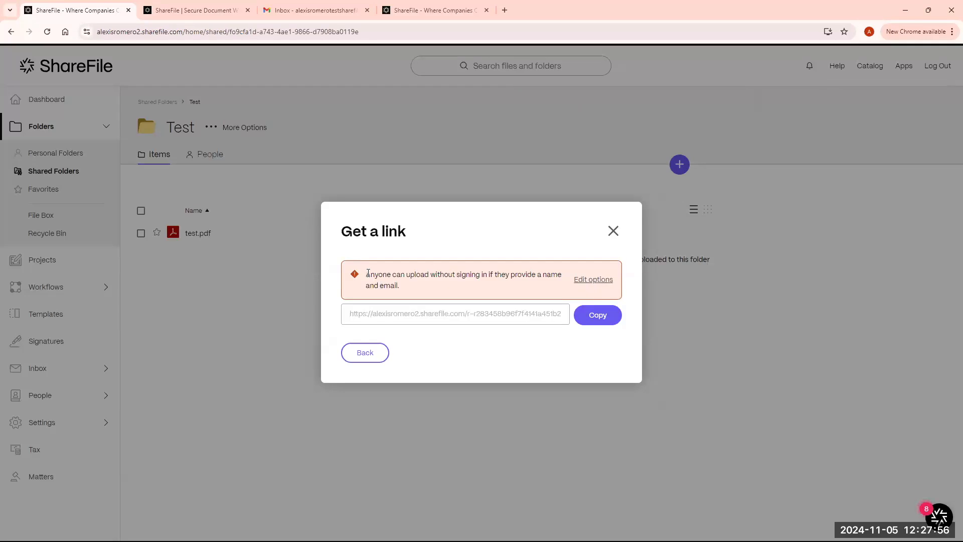
pyautogui.moveTo(366, 275); pyautogui.dragTo(506, 286)
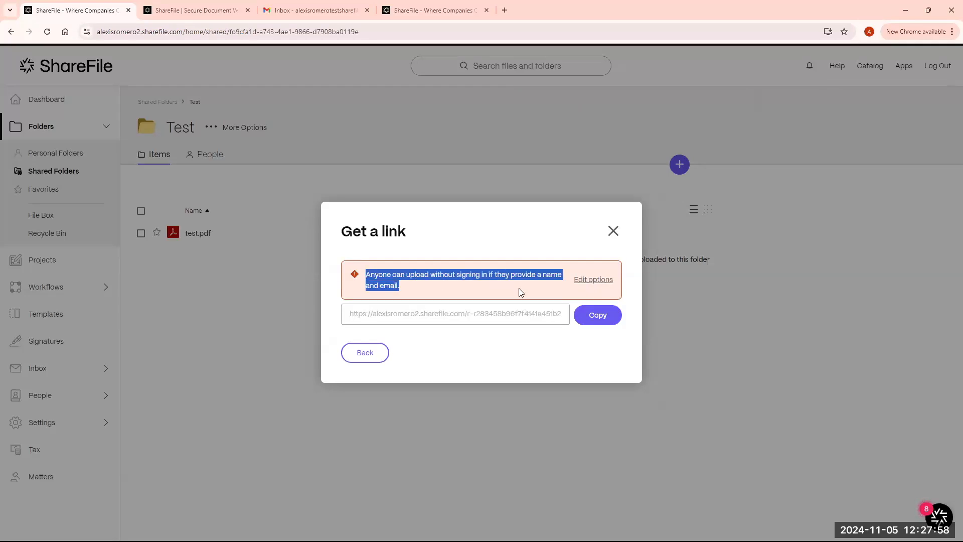
pyautogui.click(404, 274)
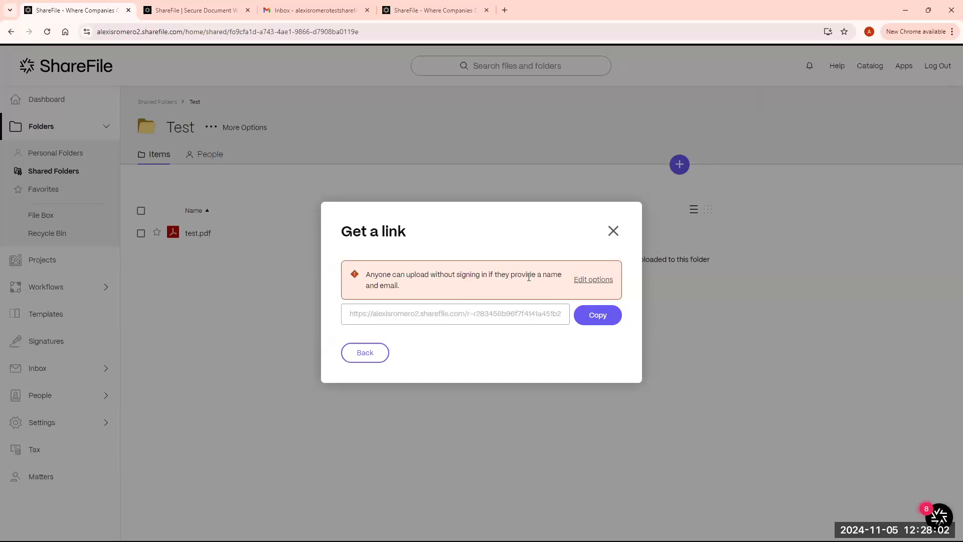
# - Keep name-and-email access, set the upload link to expire after a year, save, and copy it
pyautogui.click(607, 280)
pyautogui.click(575, 267)
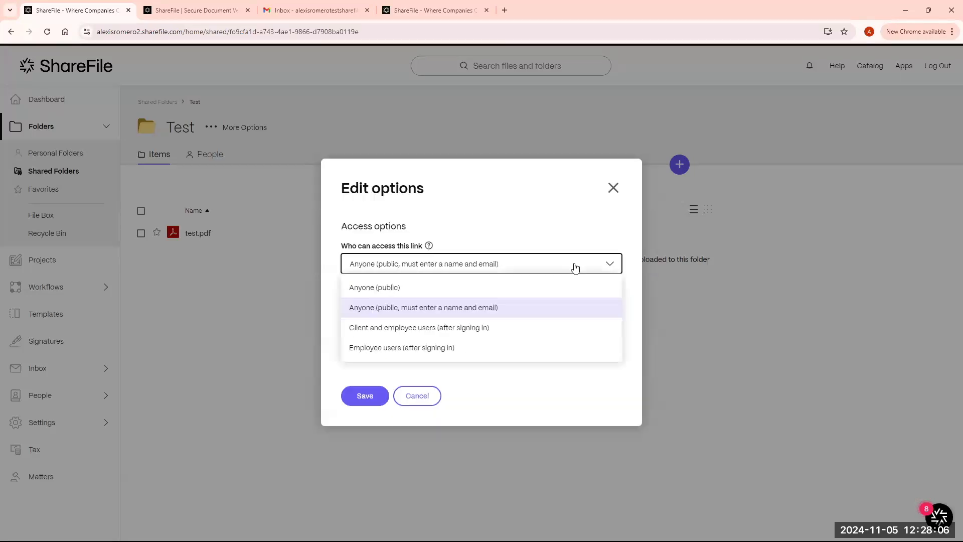
pyautogui.click(494, 310)
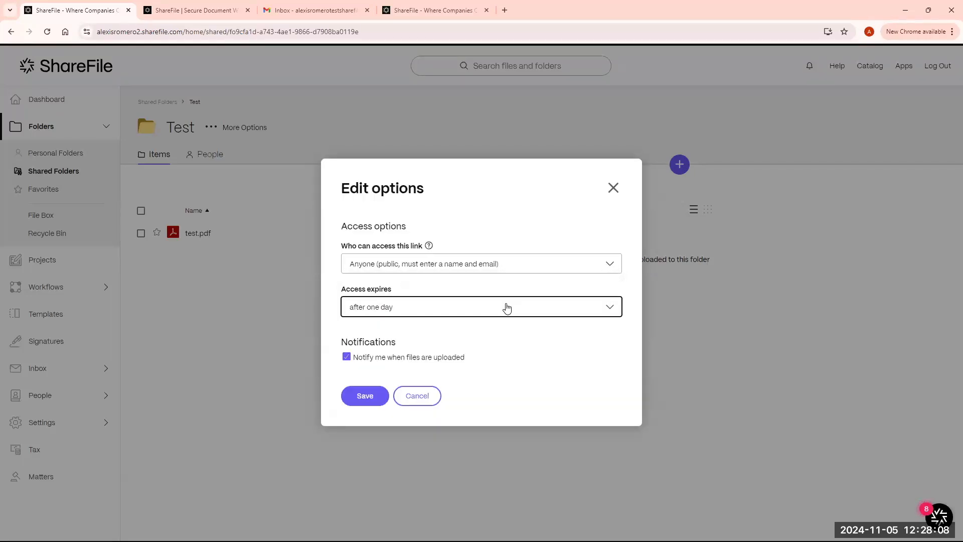
pyautogui.click(507, 308)
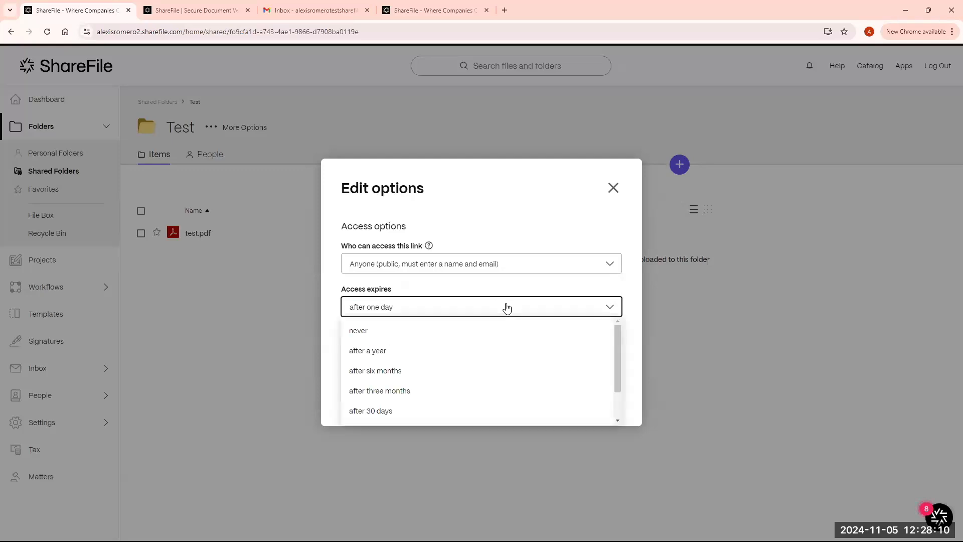
pyautogui.click(399, 357)
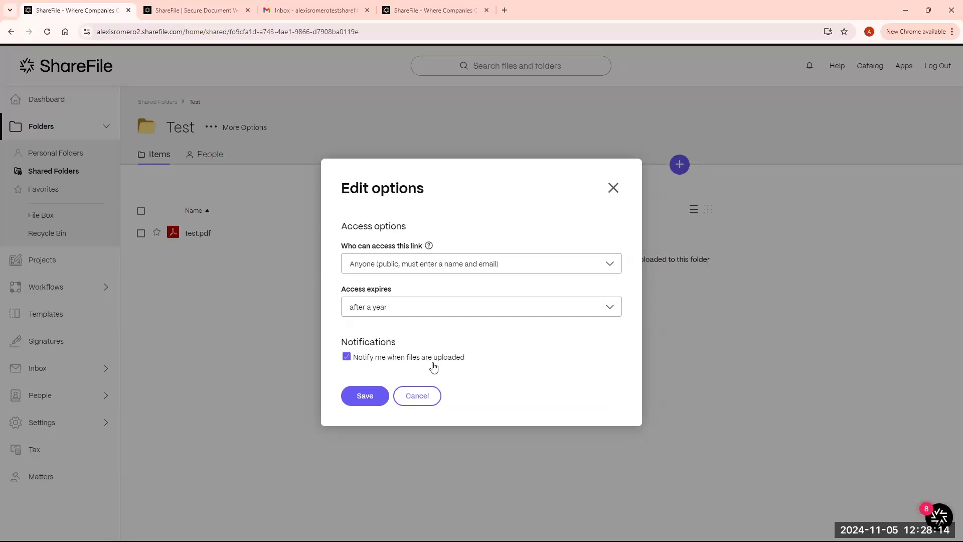
pyautogui.click(365, 396)
pyautogui.click(597, 315)
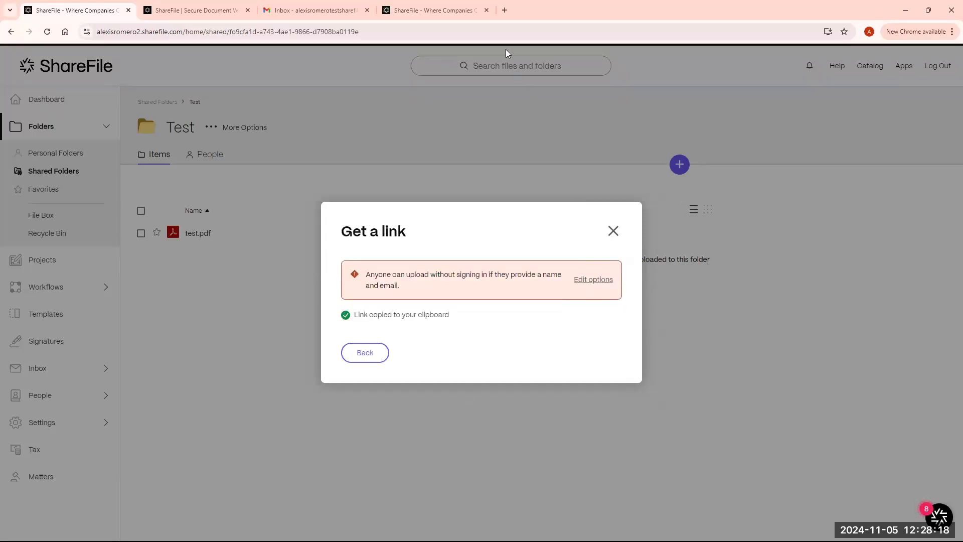
# - Load the copied file-request link in a new browser tab
pyautogui.click(504, 10)
pyautogui.hotkey('ctrl', 'v')
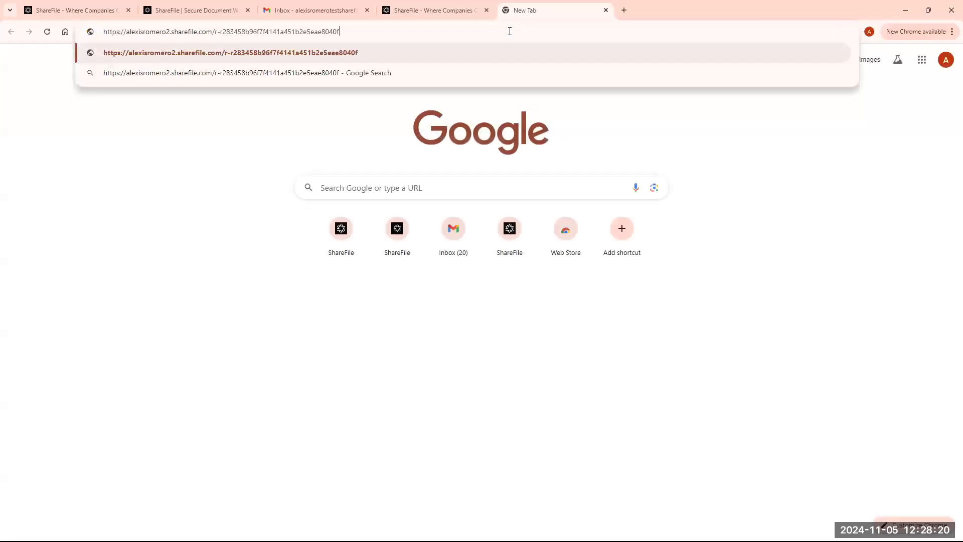
pyautogui.press('Return')
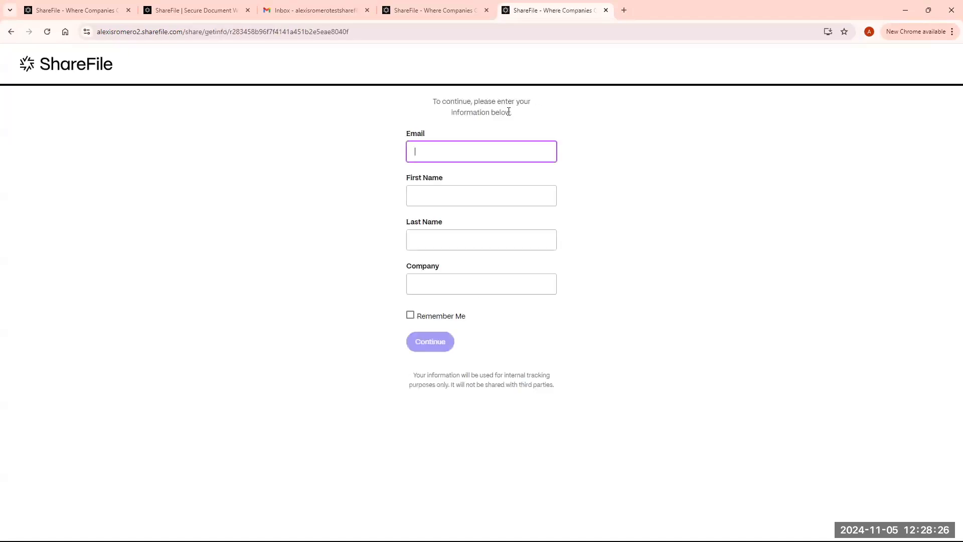
# - Enter the requester's e-mail, first name, last name and company, then continue
pyautogui.click(478, 154)
pyautogui.press('Tab')
pyautogui.press('Tab')
pyautogui.click(456, 282)
pyautogui.write('Shgare')
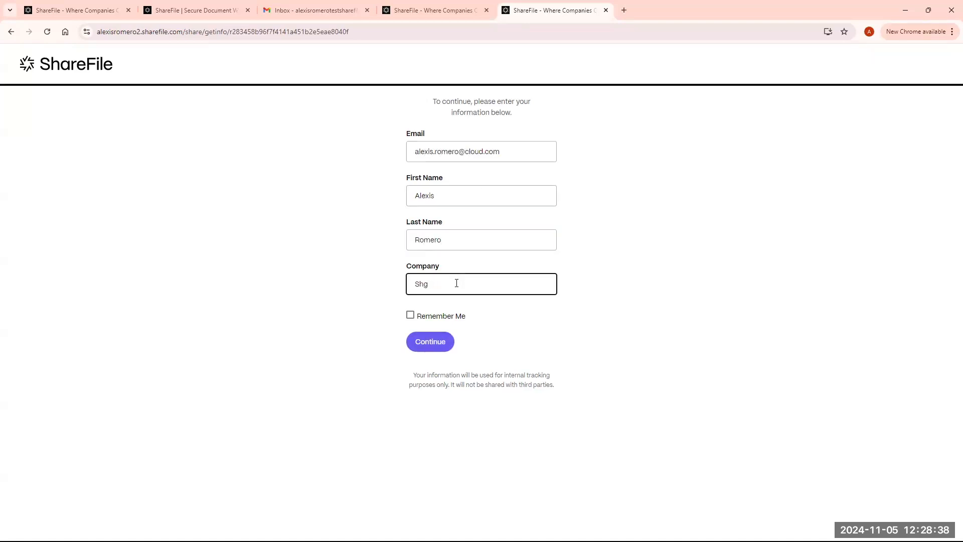
pyautogui.write('ile')
pyautogui.click(444, 342)
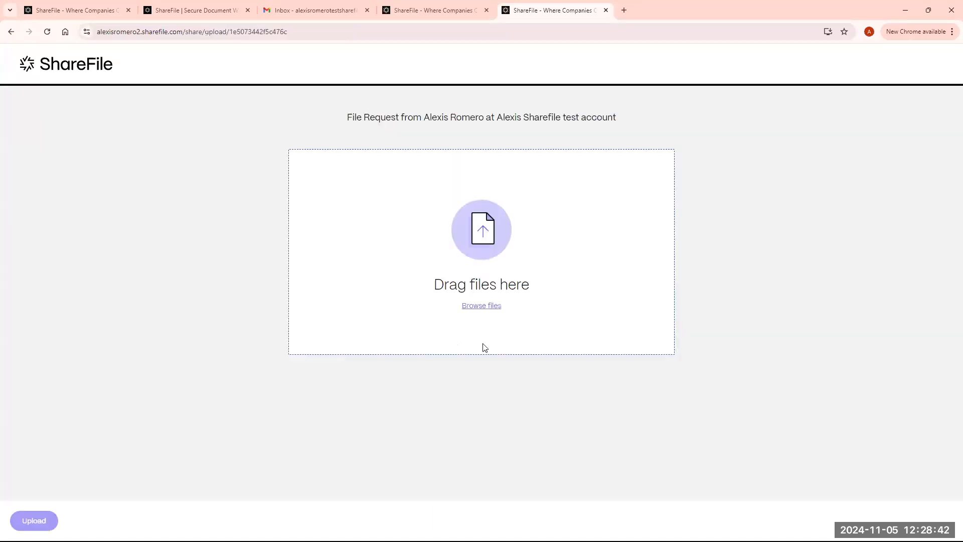
# - Browse to the Word file test and upload test.docx to the Test folder
pyautogui.click(483, 306)
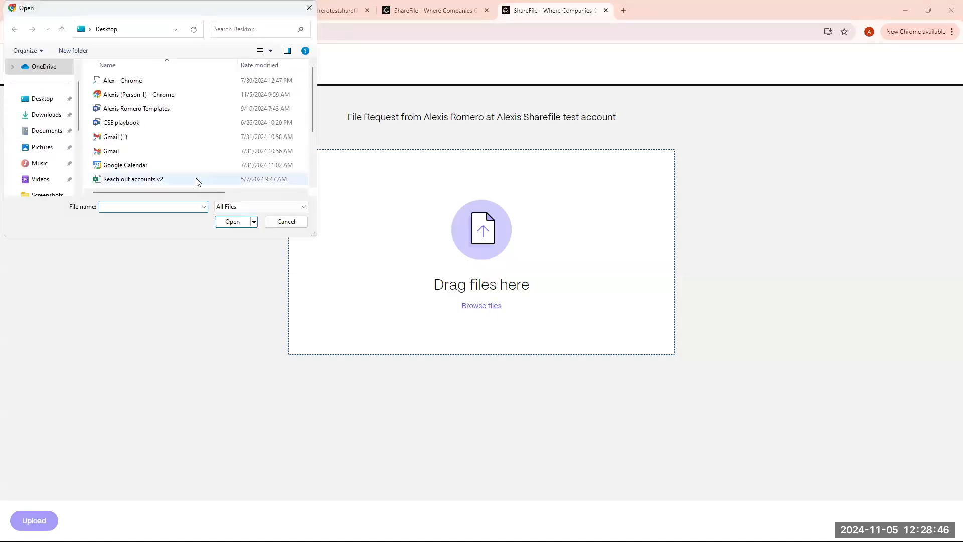
pyautogui.scroll(-2, 144, 163)
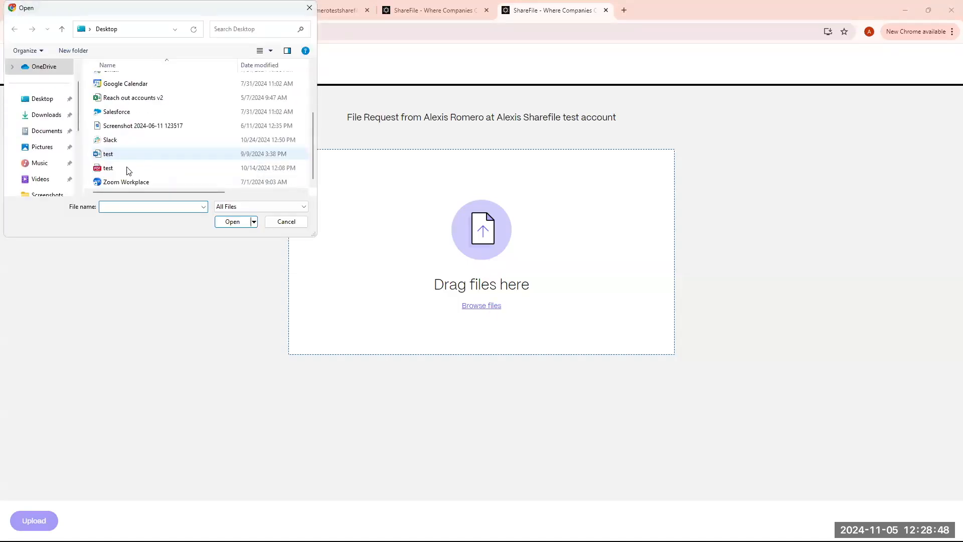
pyautogui.click(112, 156)
pyautogui.click(233, 222)
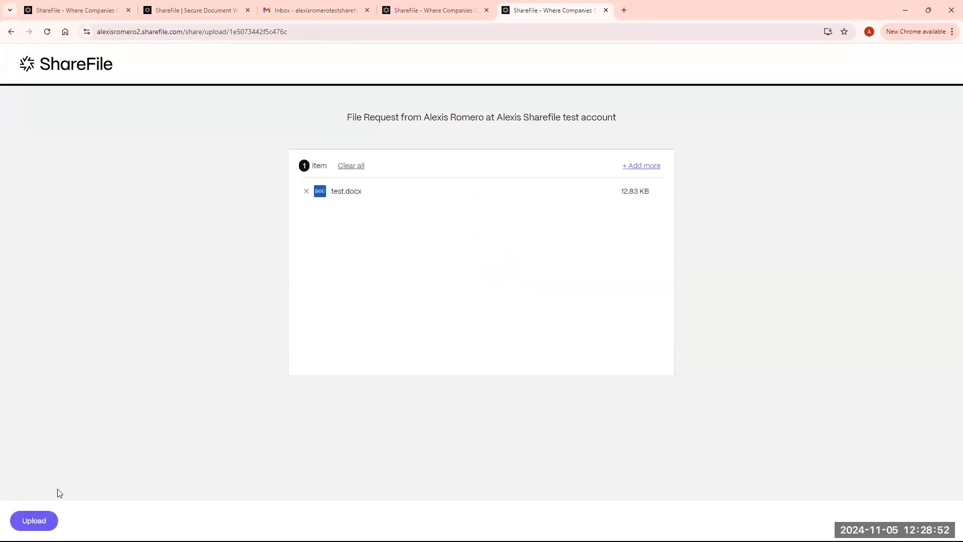
pyautogui.click(34, 522)
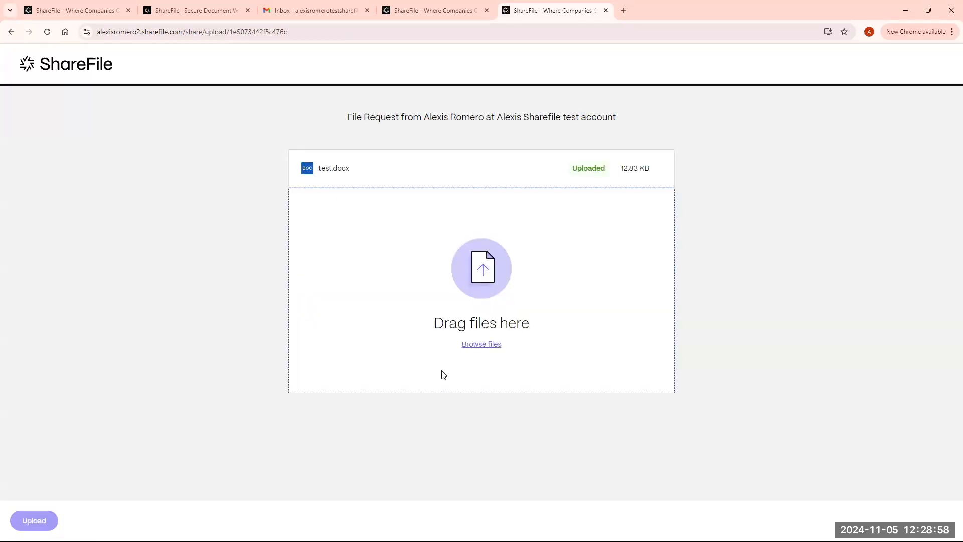
pyautogui.click(416, 5)
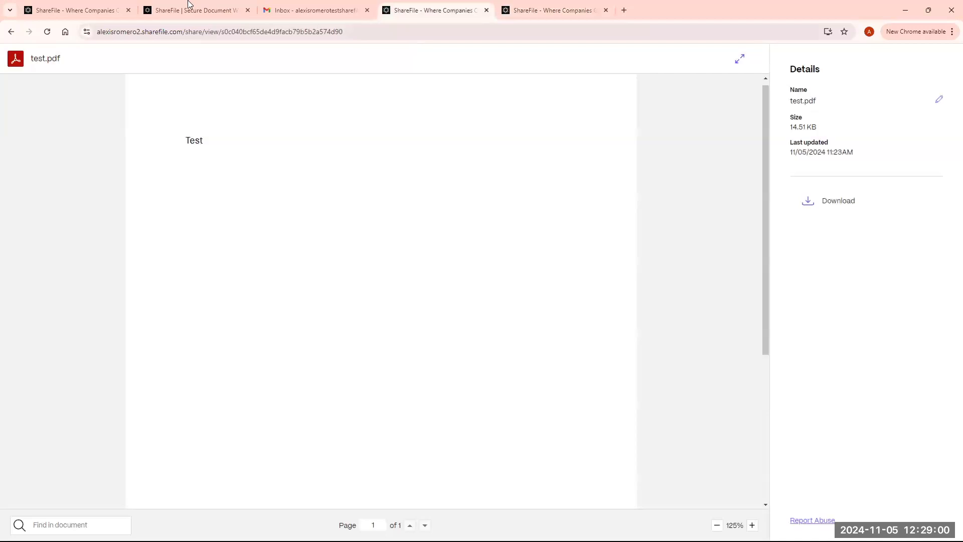
# - Return to the Test folder tab, close the Get a link dialog and reload the folder
pyautogui.click(191, 7)
pyautogui.click(108, 11)
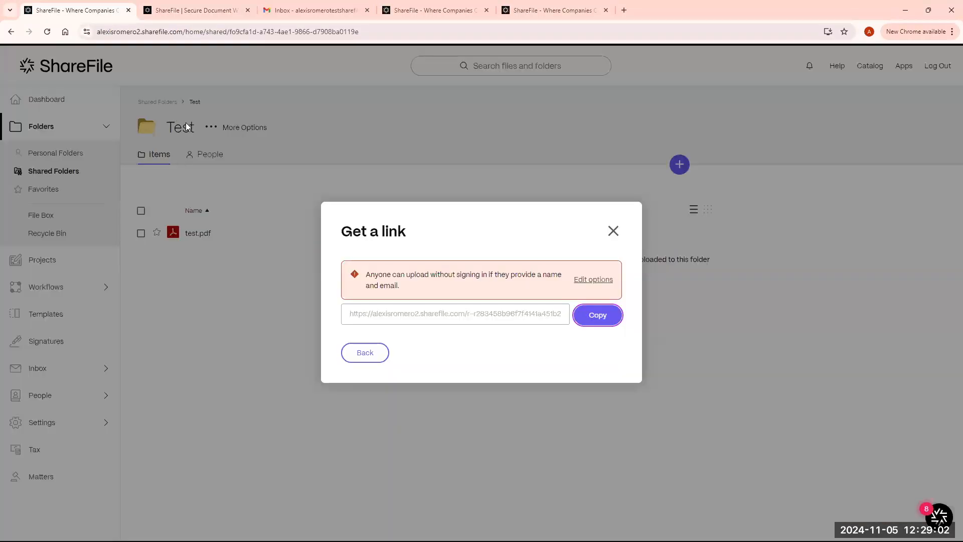
pyautogui.click(613, 230)
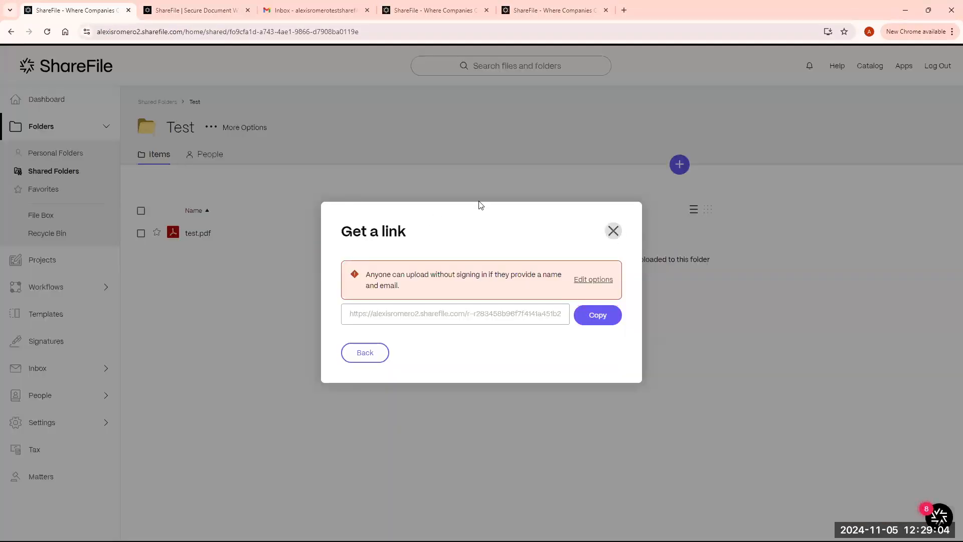
pyautogui.click(48, 33)
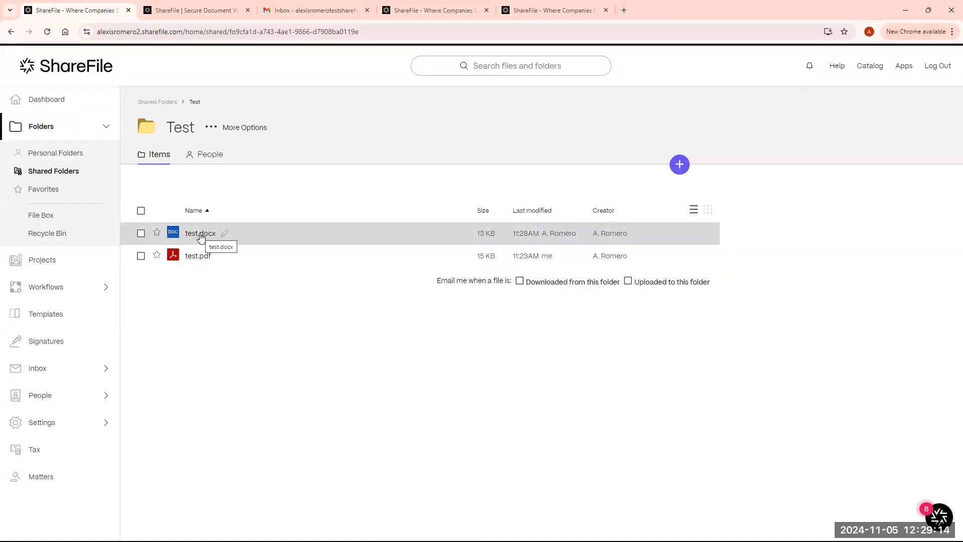
# - Inspect the uploaded test.docx via rename, selection and its More actions menu, leaving it unchanged
pyautogui.click(225, 234)
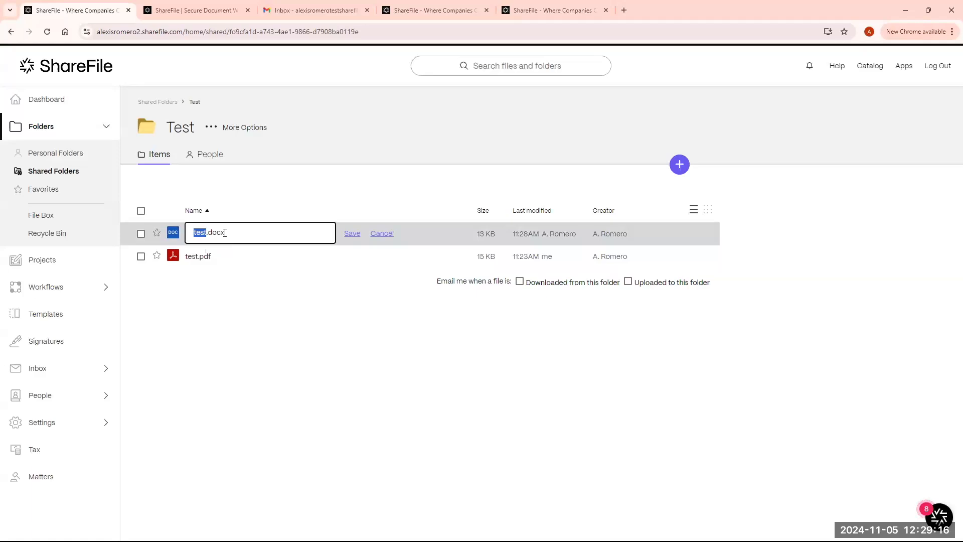
pyautogui.click(353, 234)
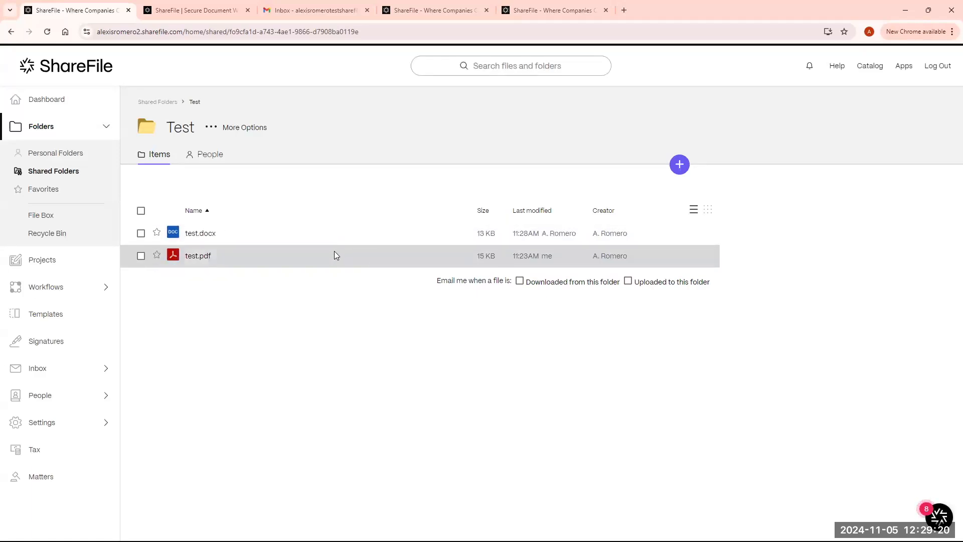
pyautogui.click(141, 233)
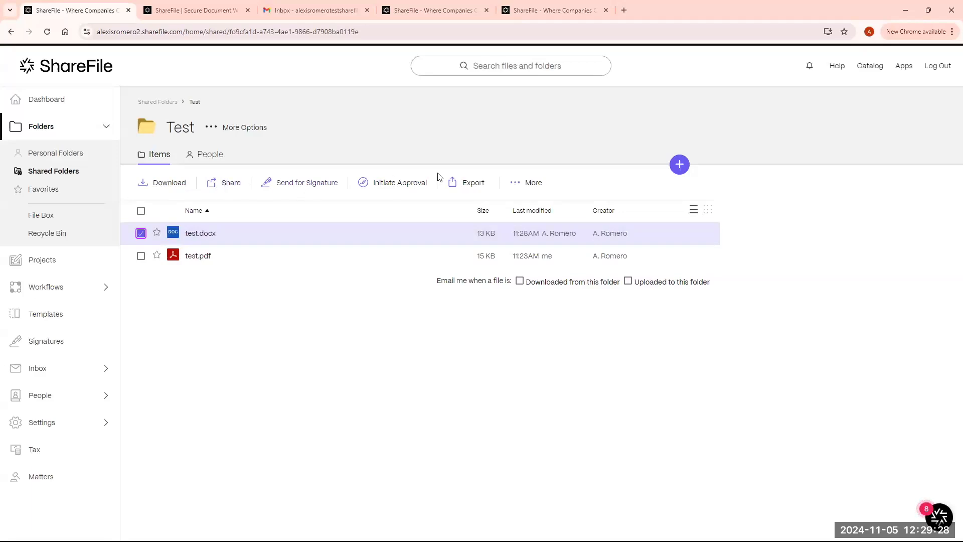
pyautogui.click(516, 183)
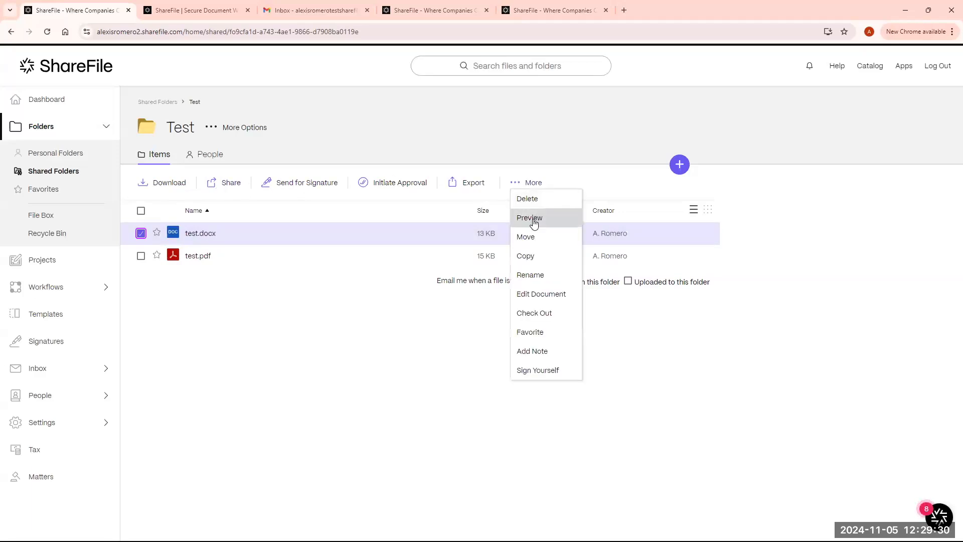
pyautogui.click(301, 356)
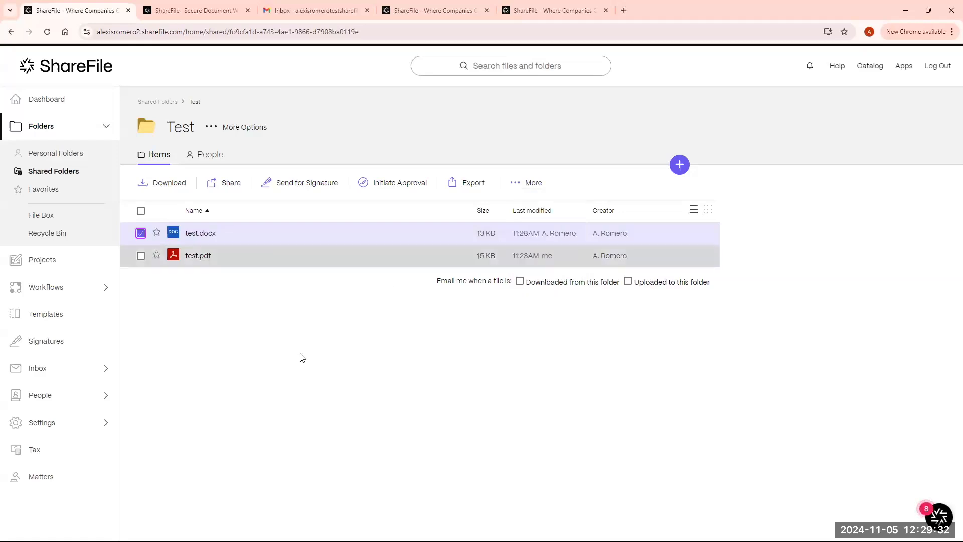
pyautogui.click(141, 234)
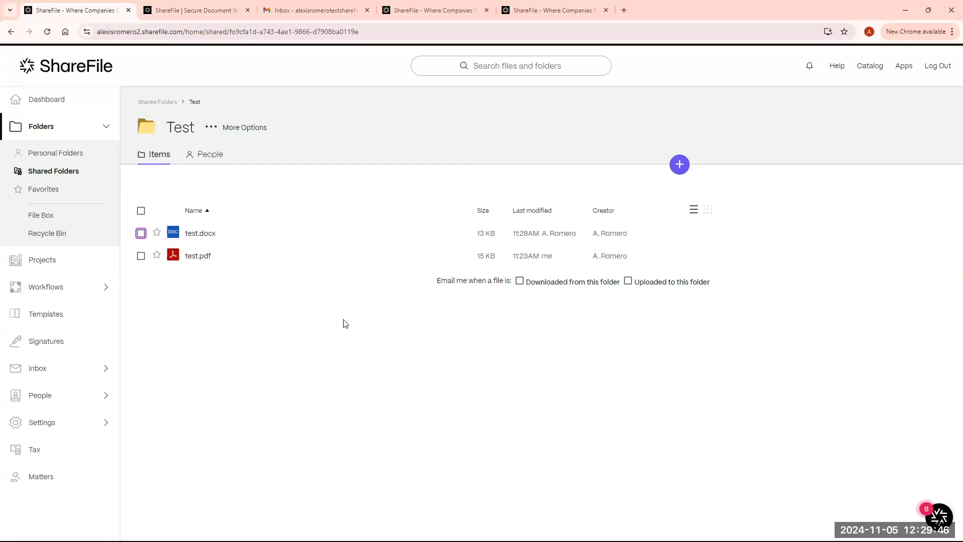
# - From Signatures, create a Send for Signature request and bring up the Browse files choices
pyautogui.click(105, 131)
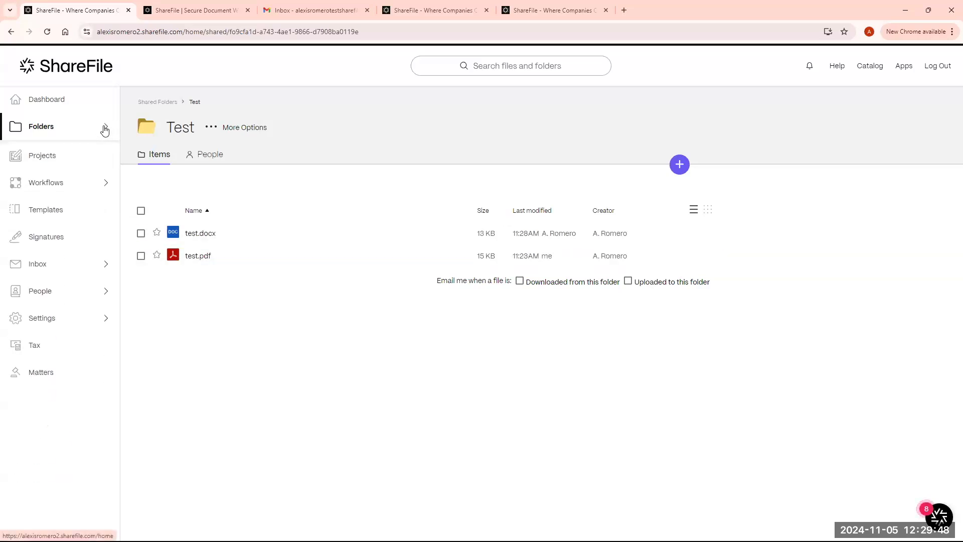
pyautogui.click(67, 237)
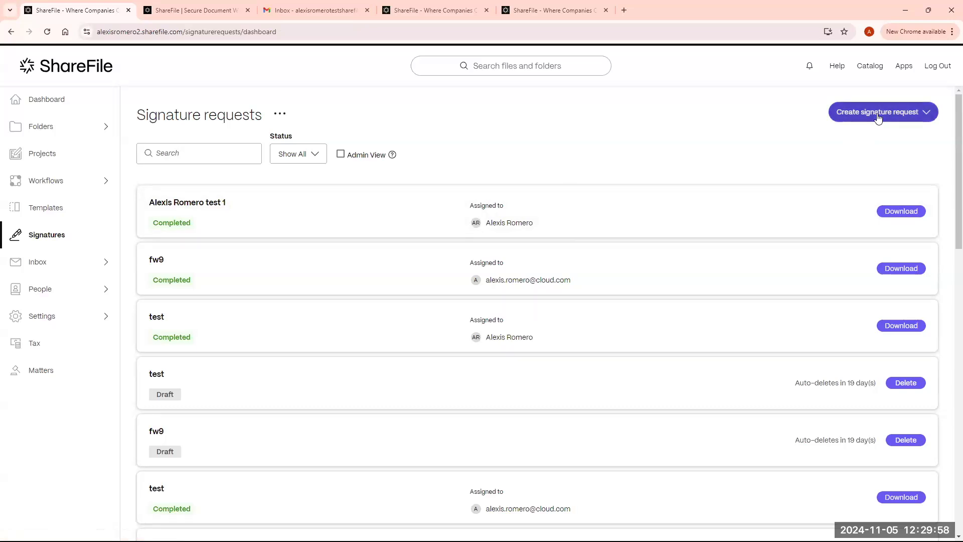
pyautogui.click(878, 117)
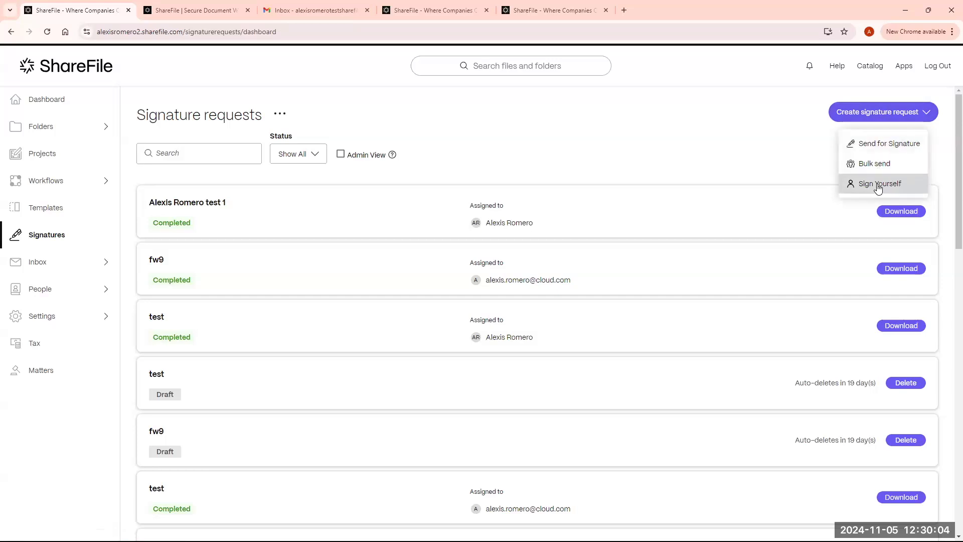
pyautogui.click(878, 153)
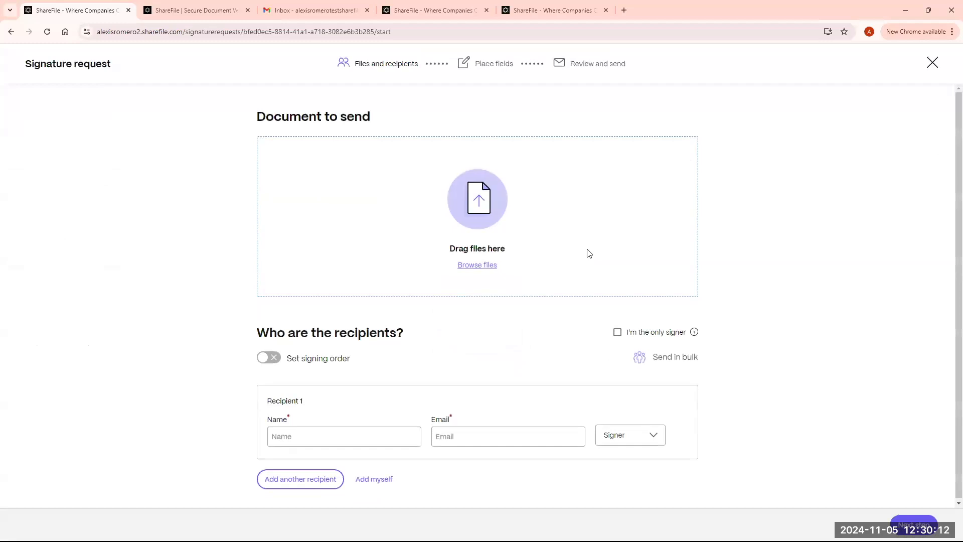
pyautogui.click(496, 265)
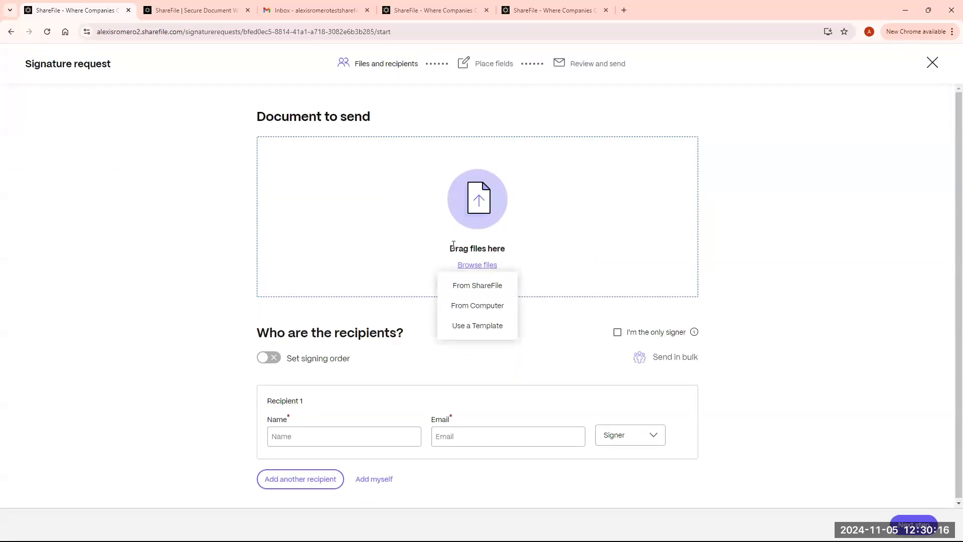
pyautogui.moveTo(483, 268)
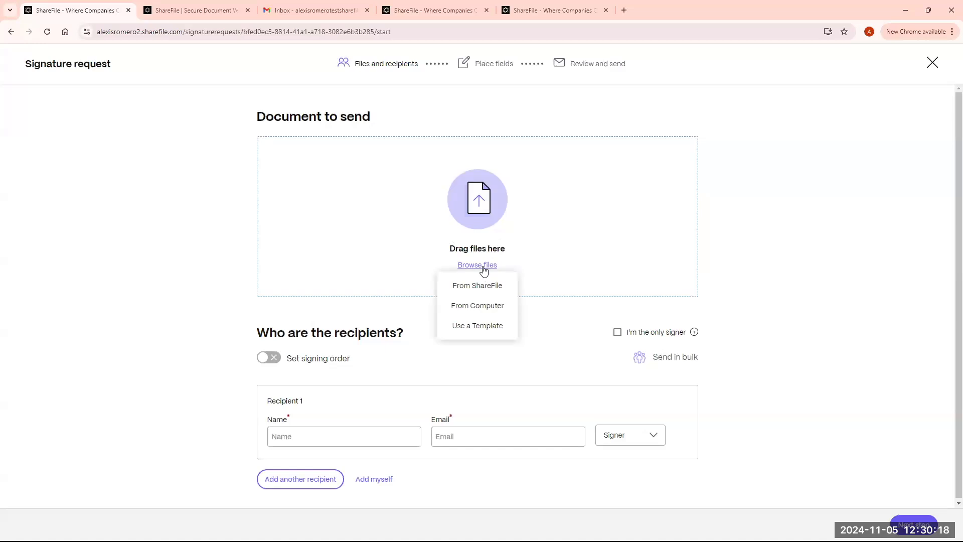
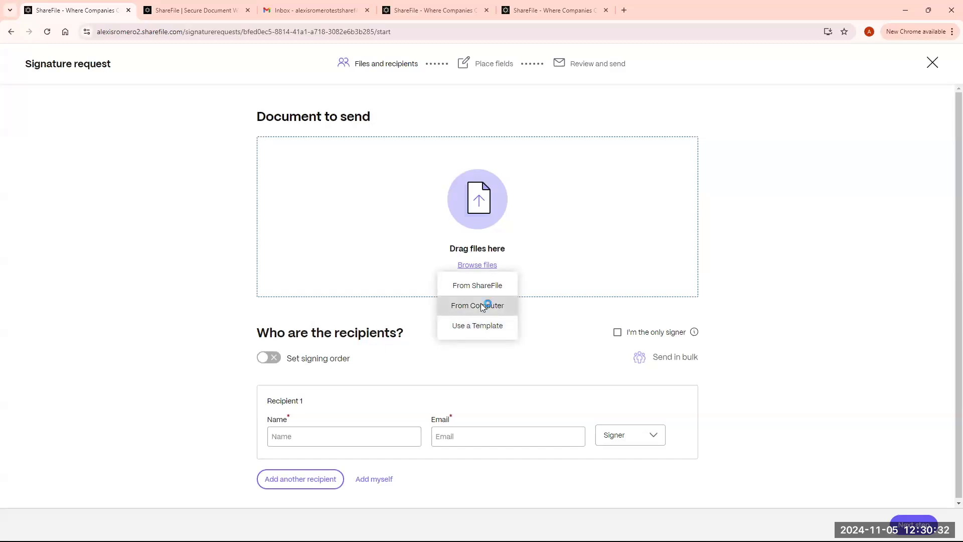
# - Attach test.pdf from the computer to the signature request
pyautogui.click(481, 305)
pyautogui.click(111, 125)
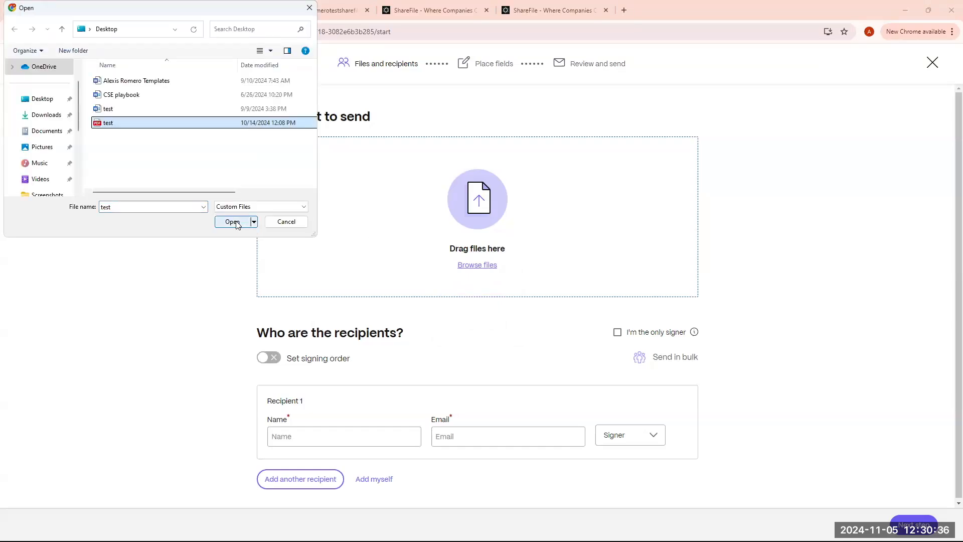
pyautogui.click(233, 222)
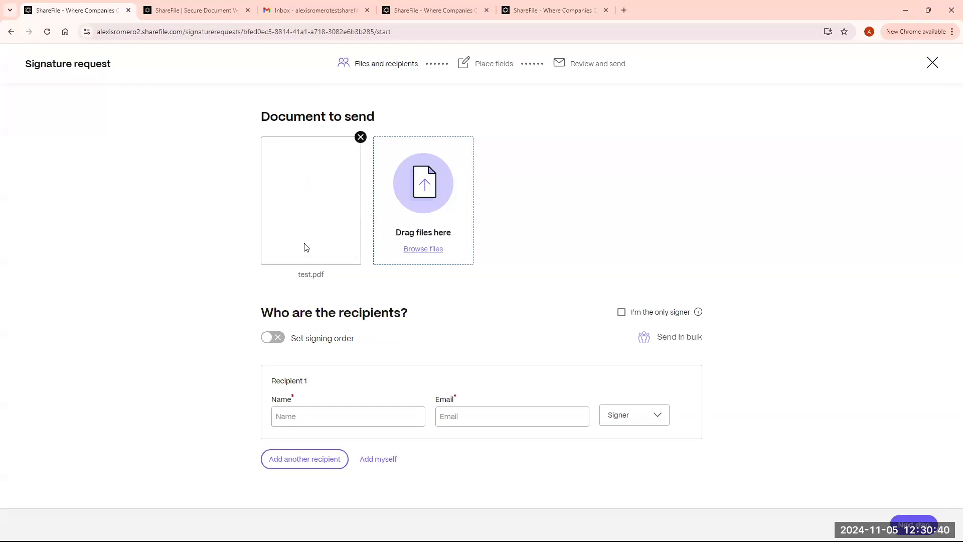
# - Add the first suggested contact as Recipient 1 with the Signer role, then continue to Place fields
pyautogui.click(370, 416)
pyautogui.write('Alexis')
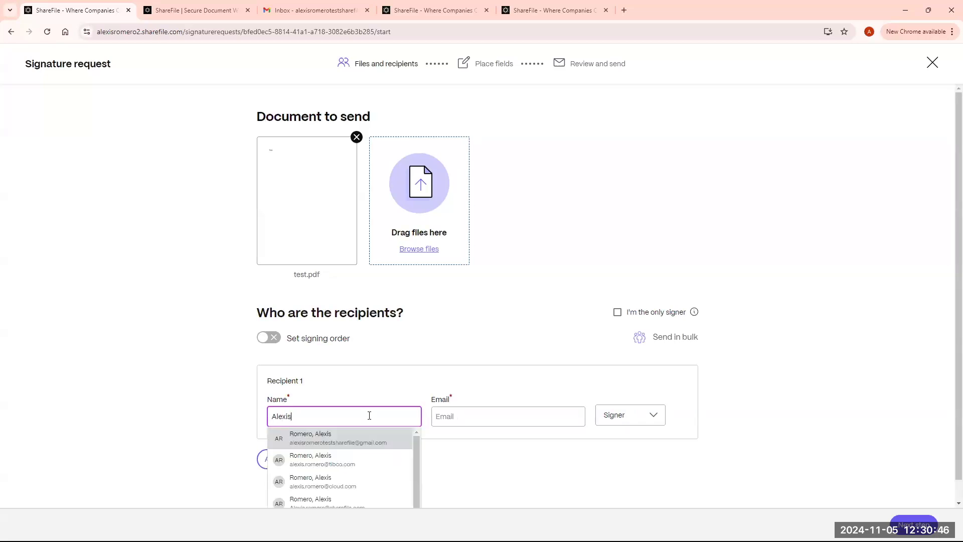
pyautogui.click(363, 435)
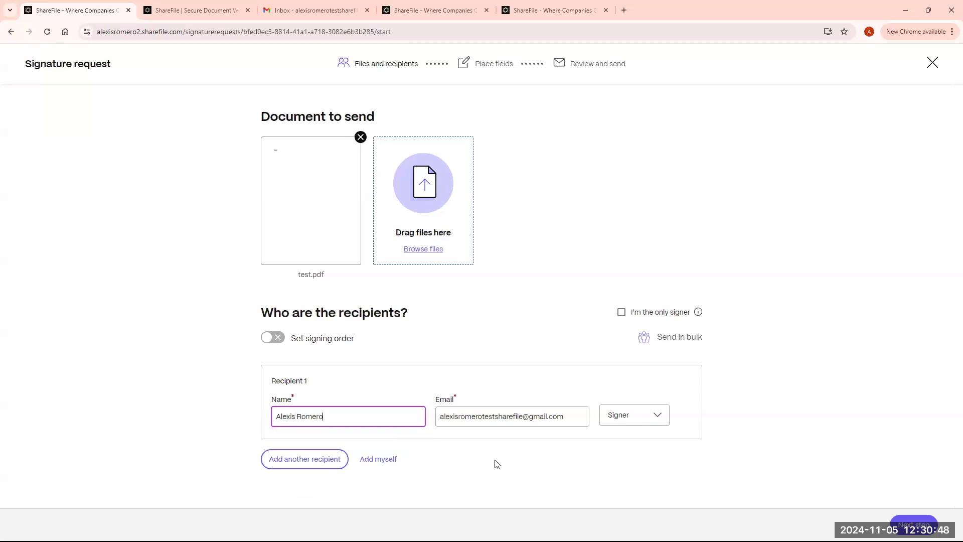
pyautogui.click(644, 420)
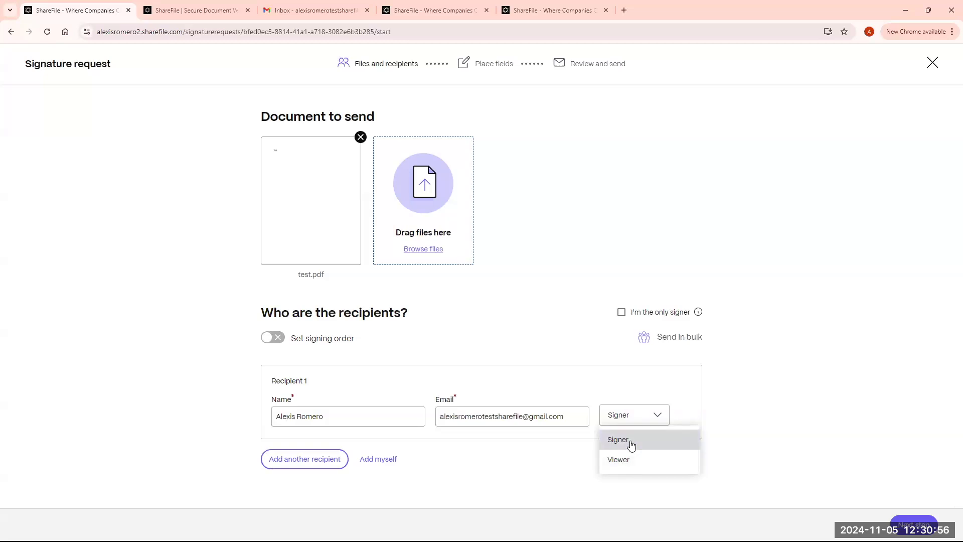
pyautogui.click(631, 444)
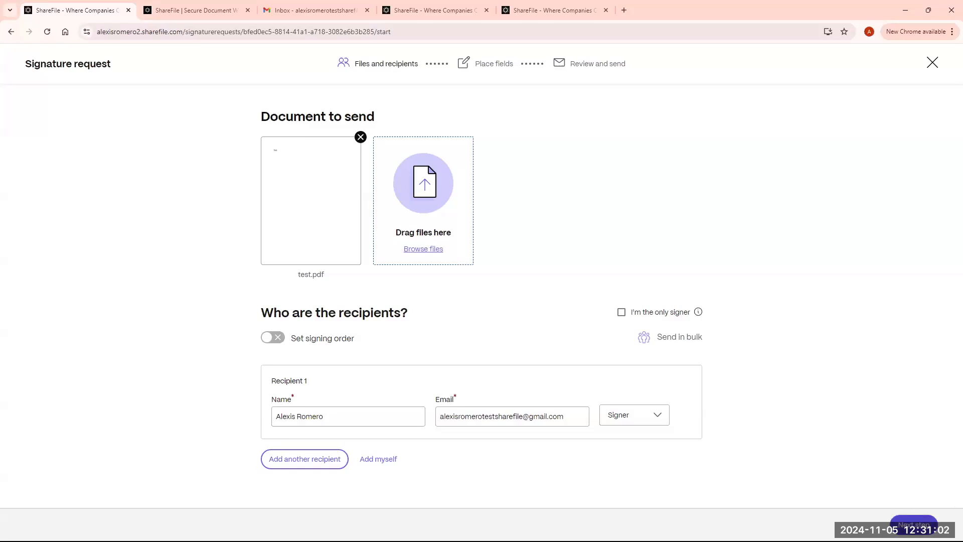
pyautogui.click(914, 524)
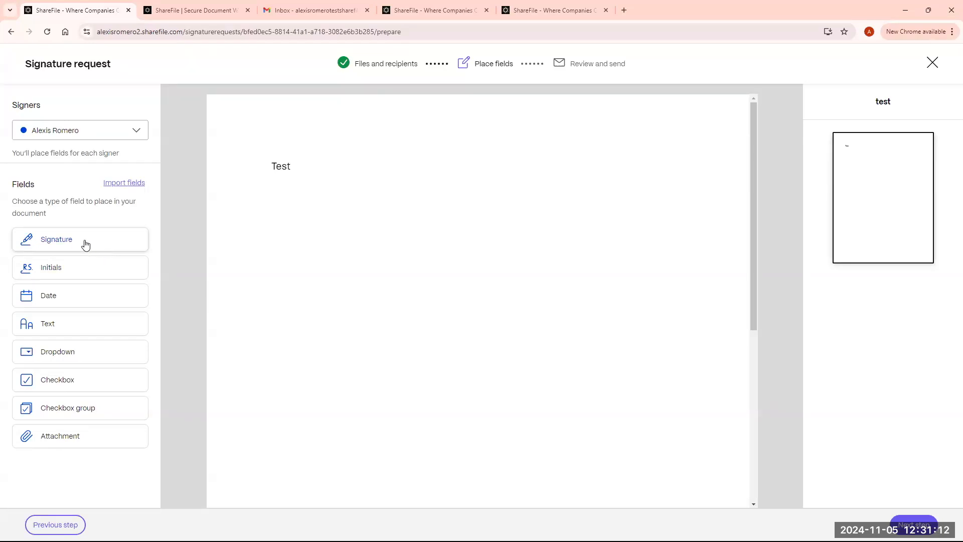
# - Place Signature, Initials, Date and Text fields on test.pdf, then go to Review and send
pyautogui.moveTo(79, 239)
pyautogui.mouseDown()
pyautogui.moveTo(264, 269)
pyautogui.moveTo(266, 251)
pyautogui.mouseUp()
pyautogui.moveTo(92, 270)
pyautogui.mouseDown()
pyautogui.moveTo(206, 276)
pyautogui.moveTo(421, 256)
pyautogui.moveTo(400, 253)
pyautogui.mouseUp()
pyautogui.moveTo(91, 294); pyautogui.dragTo(455, 253)
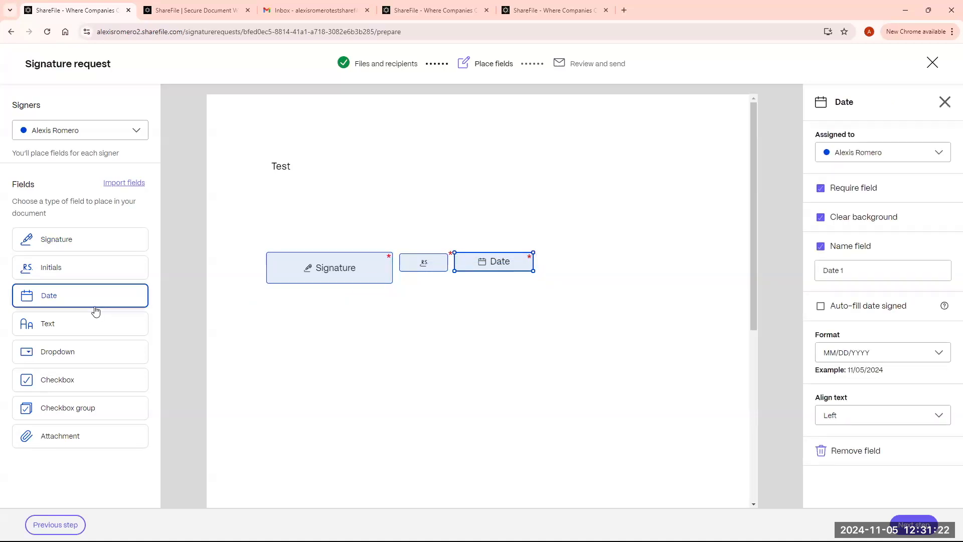
pyautogui.click(84, 324)
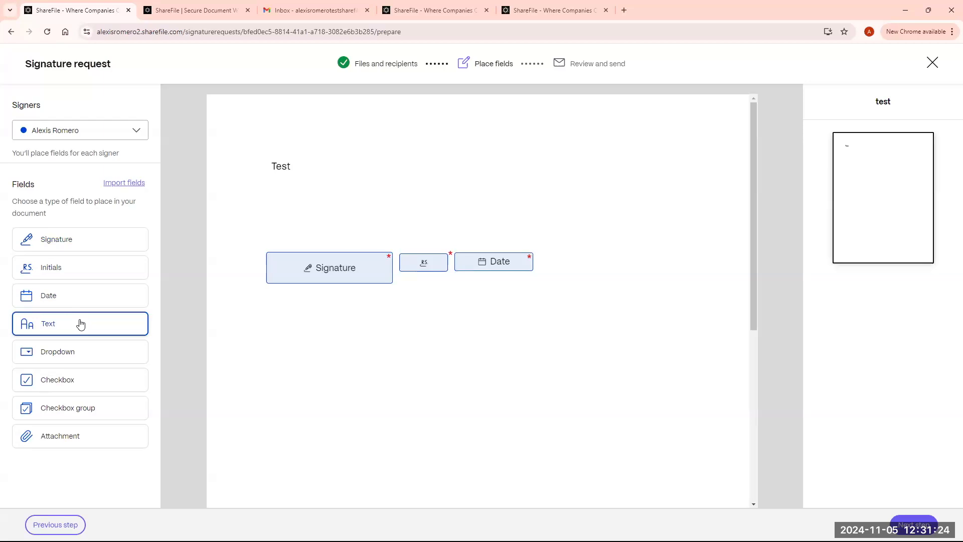
pyautogui.click(272, 301)
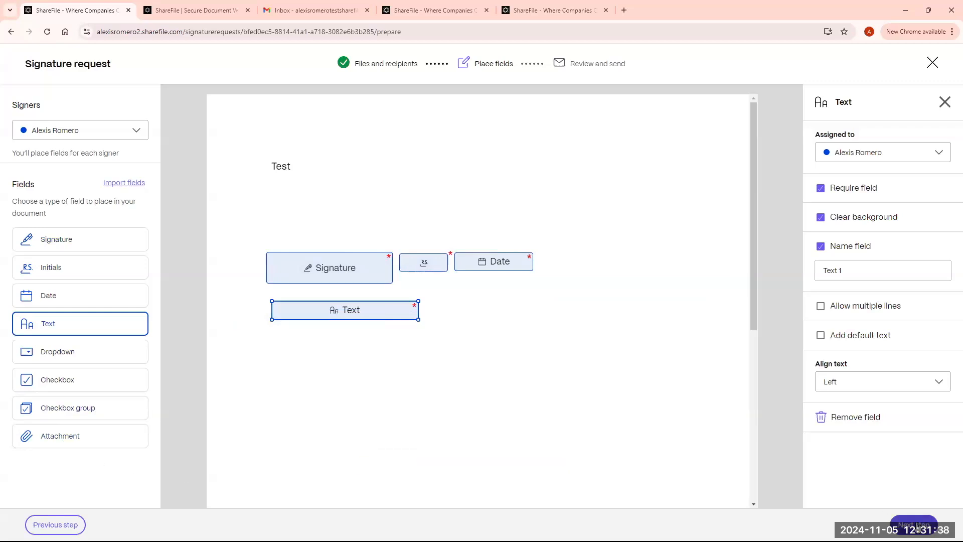
pyautogui.click(917, 527)
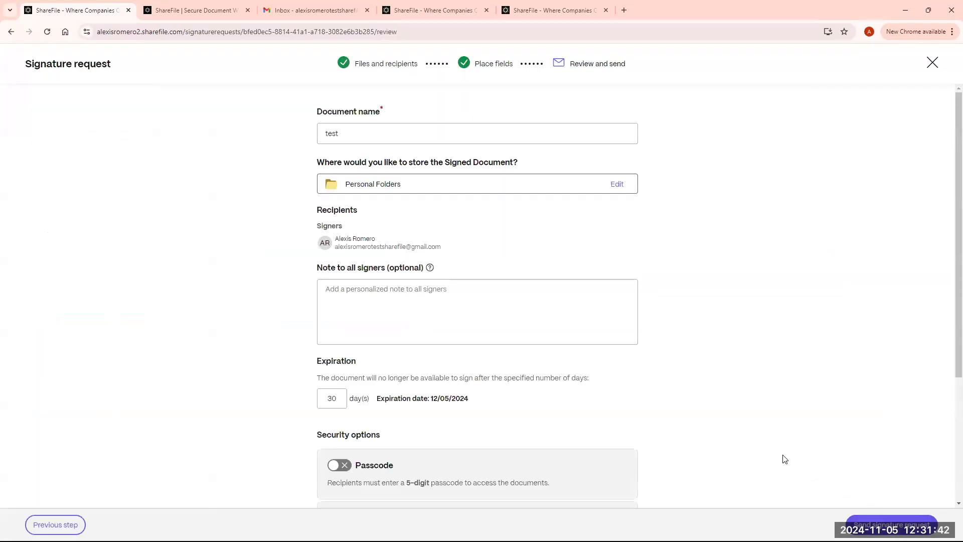
# - Rename the document to 'Demo signature'
pyautogui.click(372, 133)
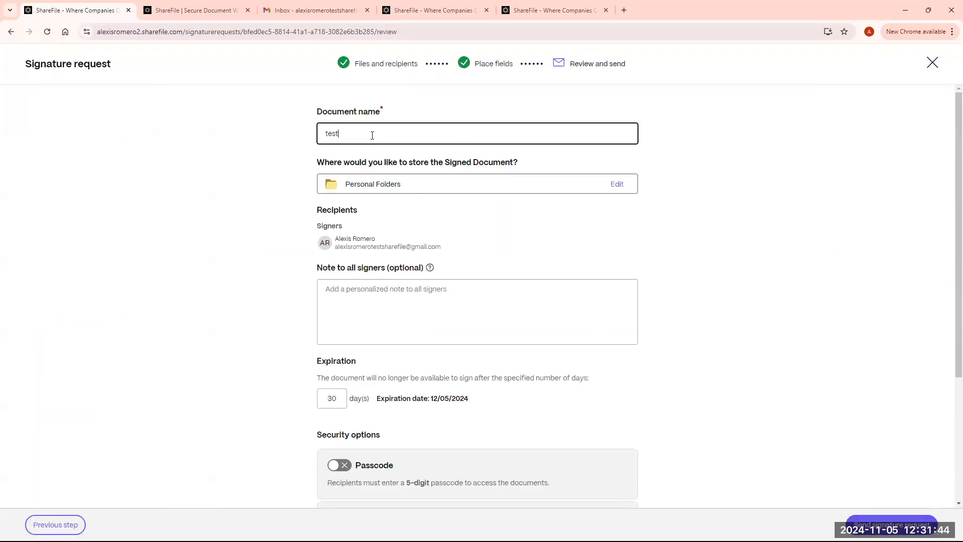
pyautogui.hotkey('ctrl', 'a')
pyautogui.write('Dem')
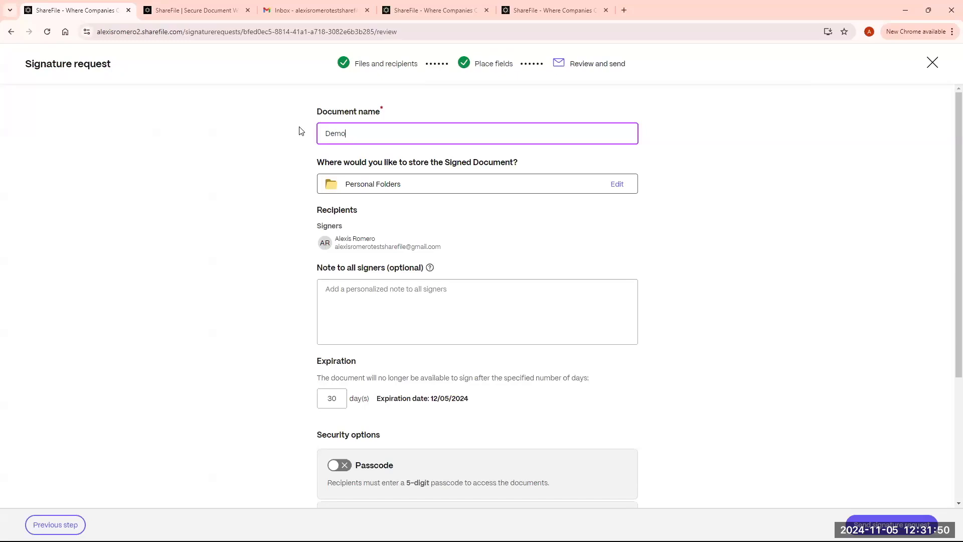
pyautogui.write('o signa')
# - Set the signed document's storage to Shared Folders > Customer files
pyautogui.click(616, 184)
pyautogui.click(372, 258)
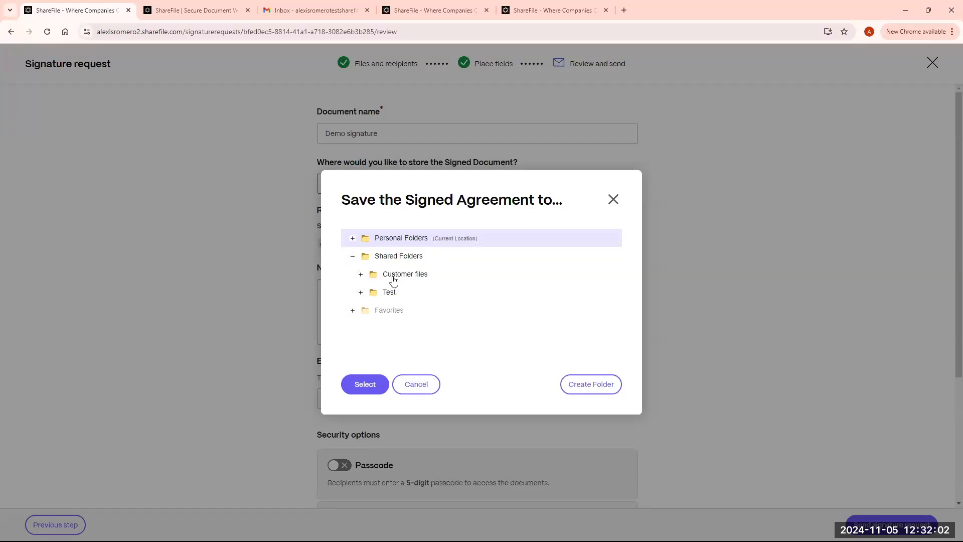
pyautogui.click(394, 276)
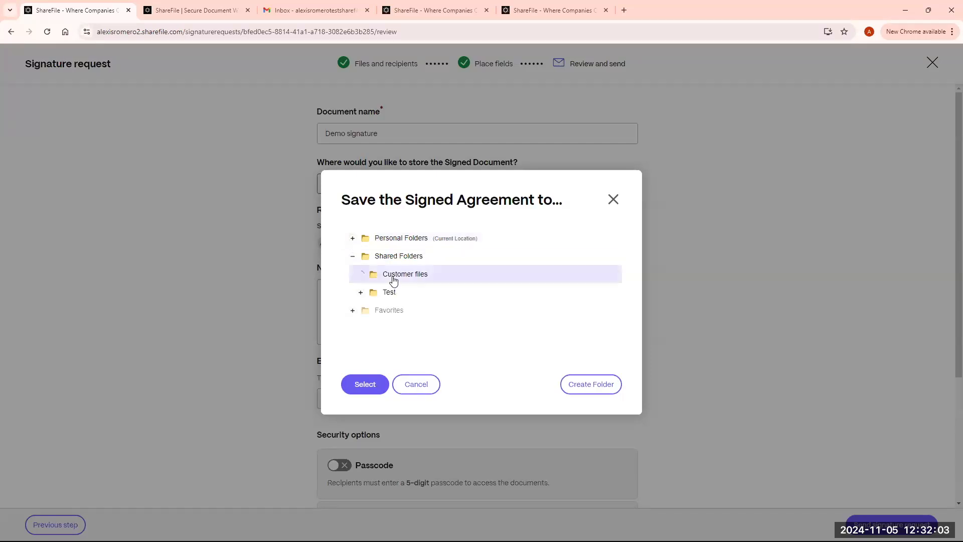
pyautogui.click(375, 386)
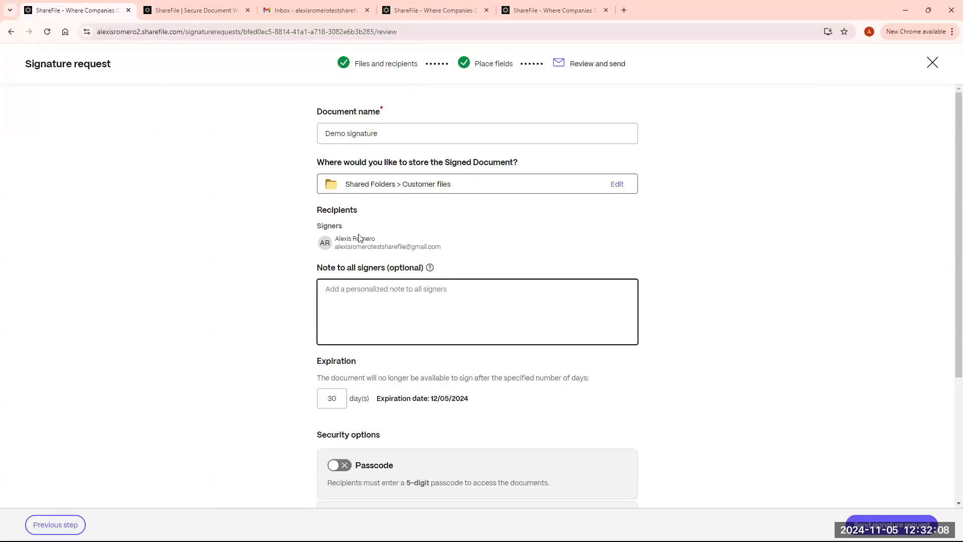
pyautogui.click(378, 290)
pyautogui.scroll(-1, 366, 310)
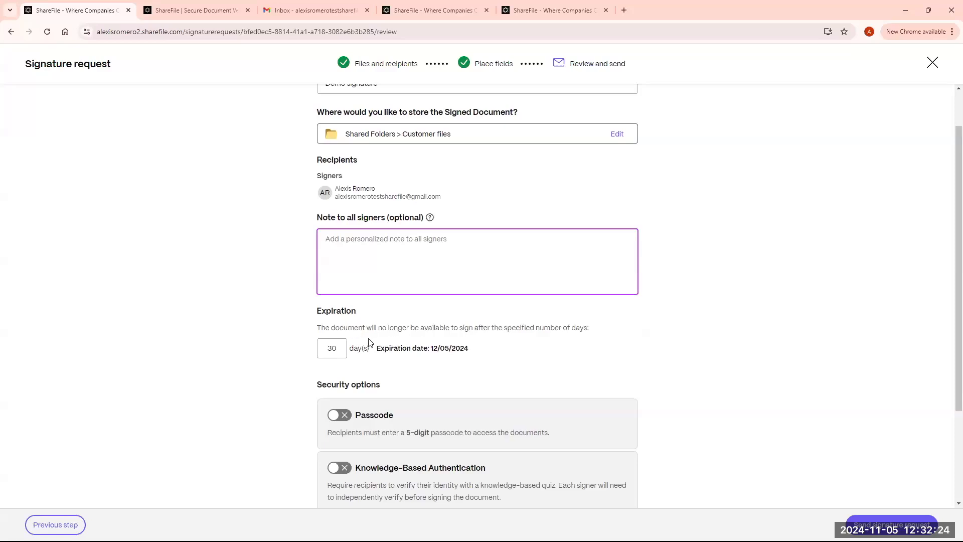
# - Change the expiration to 60 days, making it expire 01/04/2025
pyautogui.click(339, 348)
pyautogui.doubleClick(327, 348)
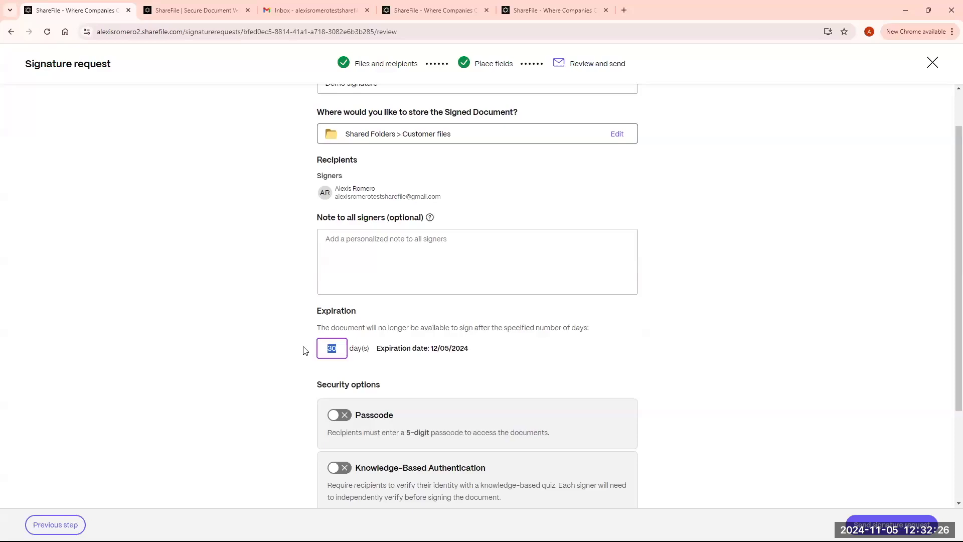
pyautogui.write('60')
pyautogui.click(462, 356)
pyautogui.moveTo(474, 354); pyautogui.dragTo(430, 353)
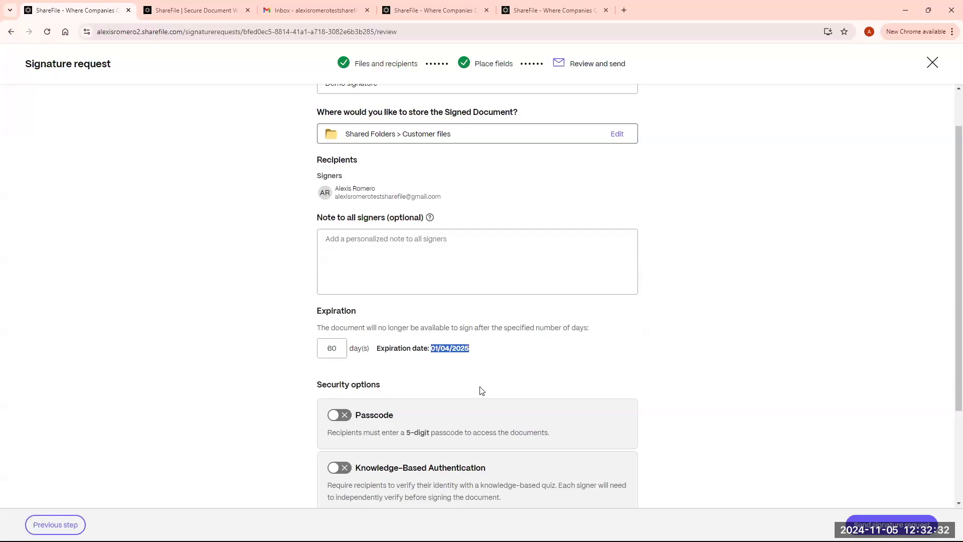
pyautogui.click(490, 370)
pyautogui.scroll(-1, 489, 371)
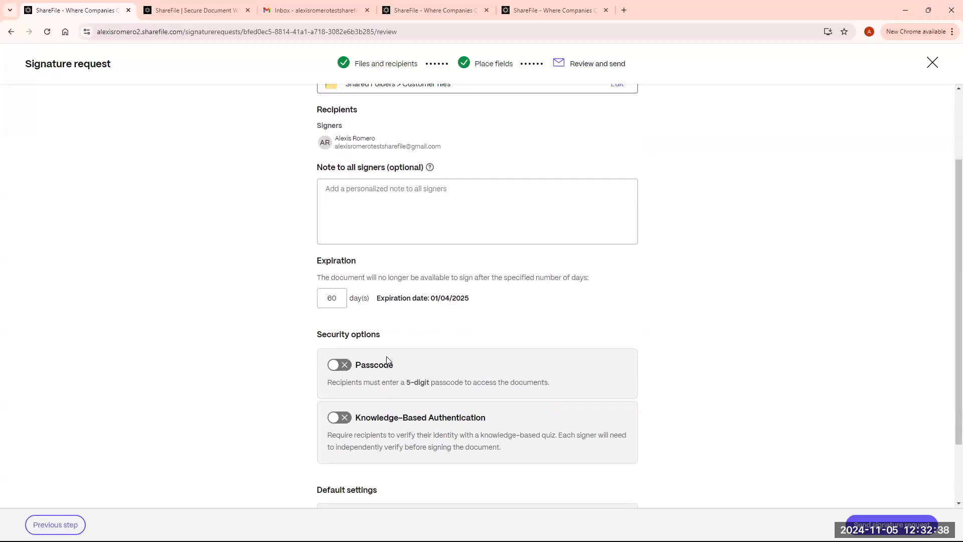
# - Leave passcode protection off and send the signature request, now In progress
pyautogui.click(348, 370)
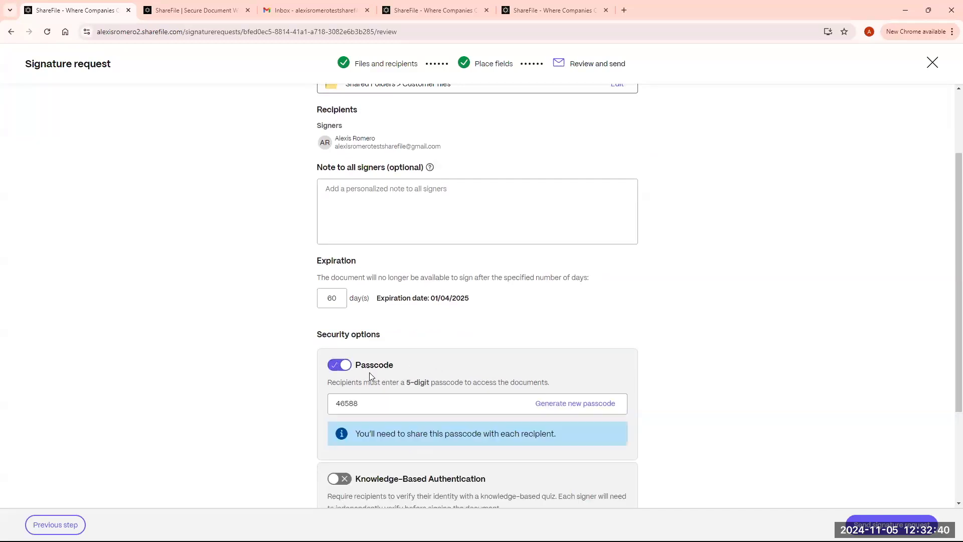
pyautogui.doubleClick(346, 406)
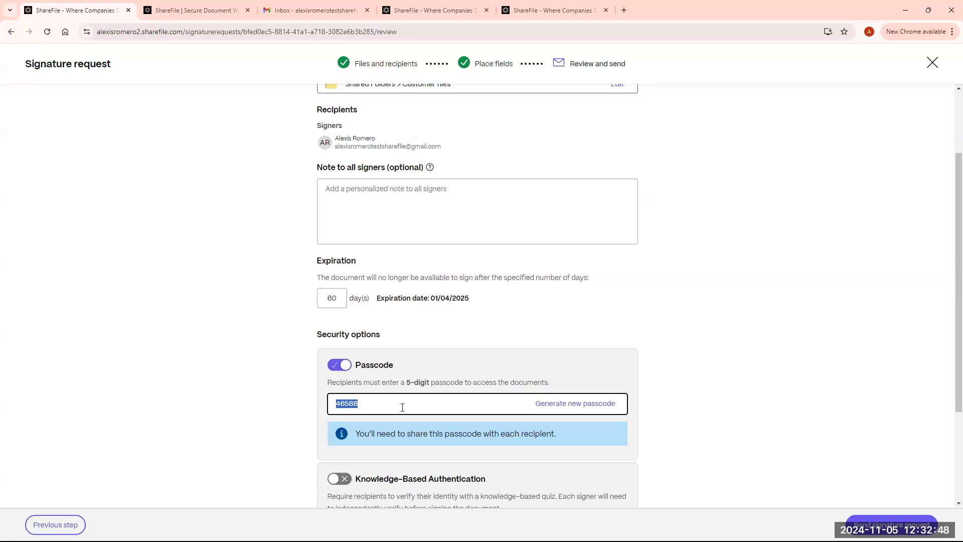
pyautogui.click(354, 369)
pyautogui.scroll(-2, 652, 404)
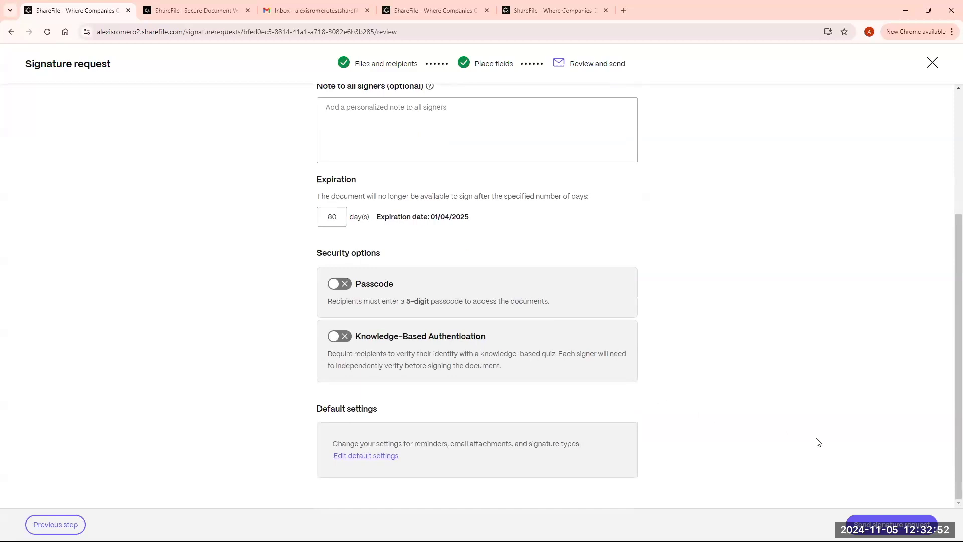
pyautogui.click(884, 520)
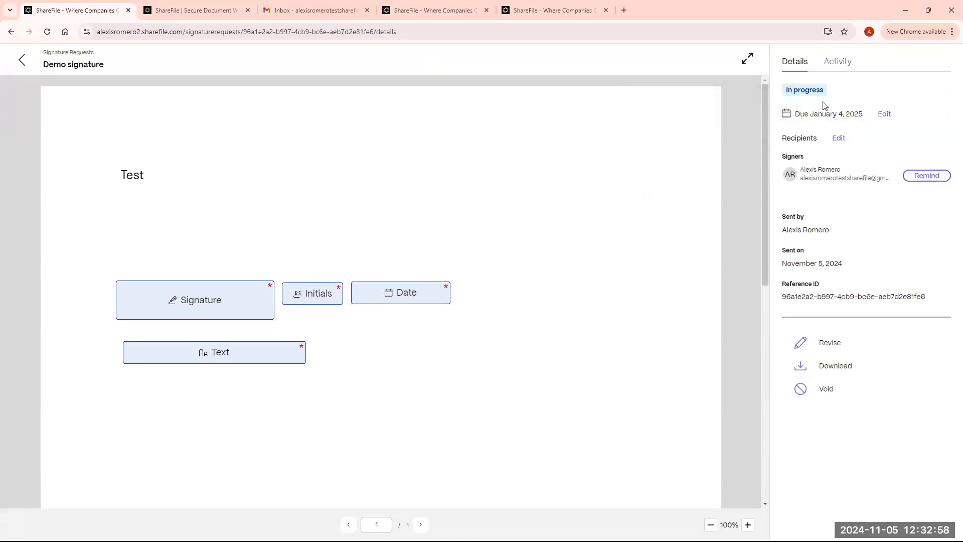
pyautogui.moveTo(822, 90); pyautogui.dragTo(781, 114)
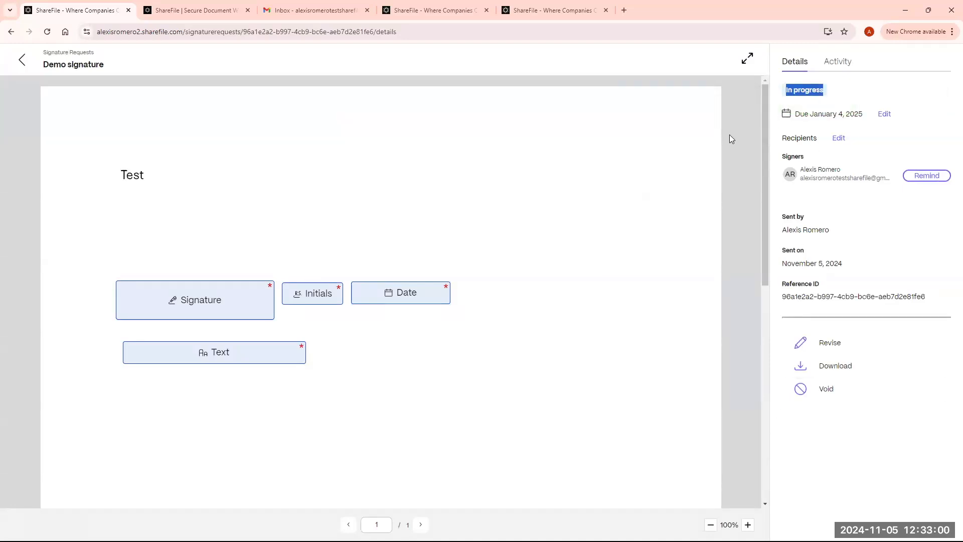
# - Open the Demo signature invitation email in Gmail and launch its REVIEW & SIGN DOCUMENT page
pyautogui.click(318, 11)
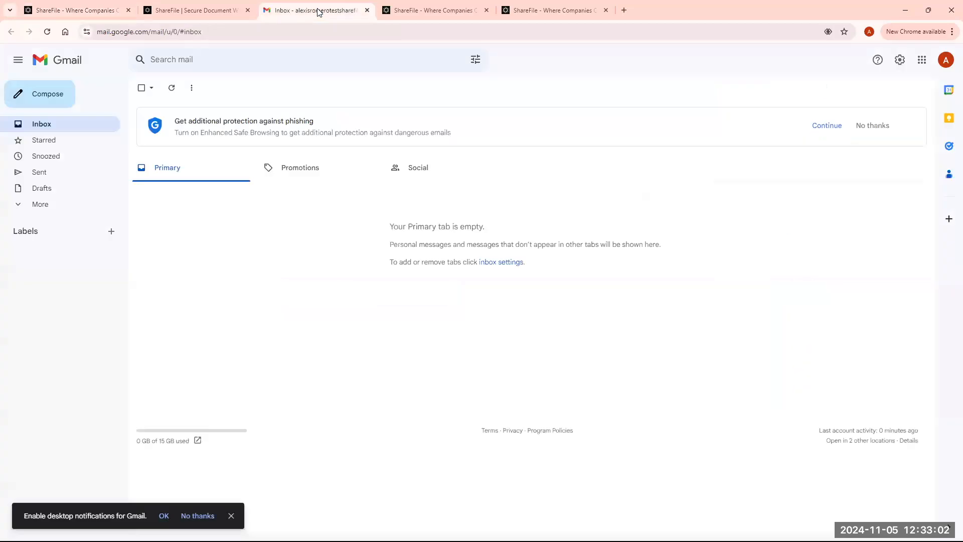
pyautogui.click(47, 31)
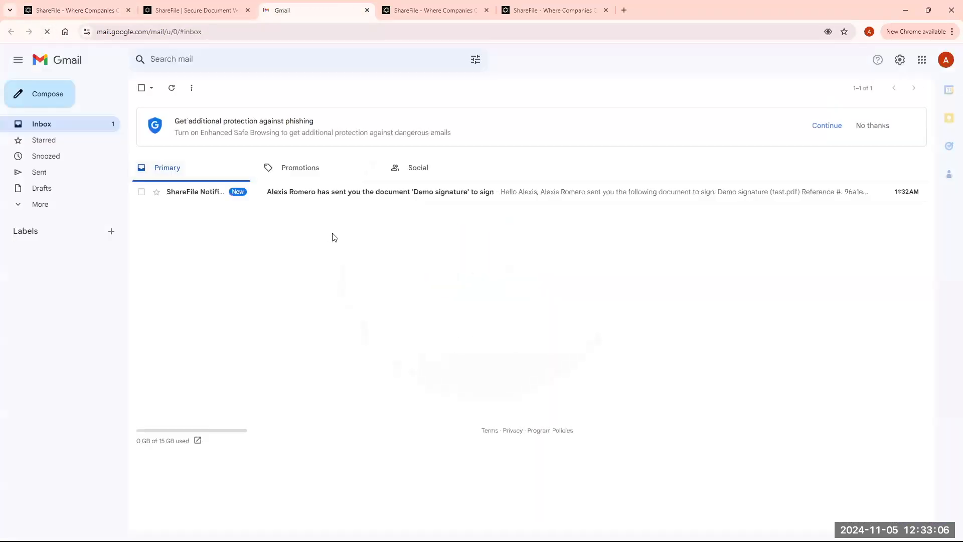
pyautogui.click(315, 201)
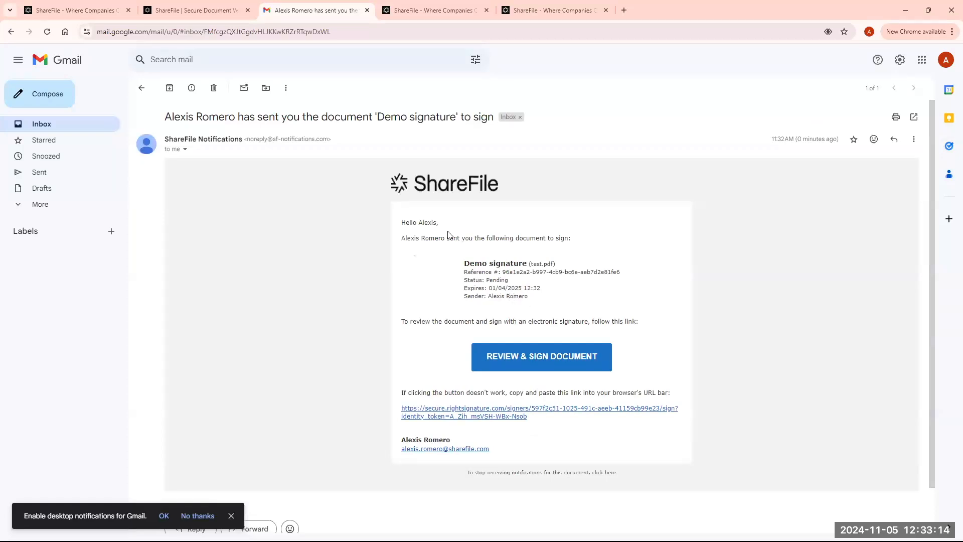
pyautogui.click(559, 360)
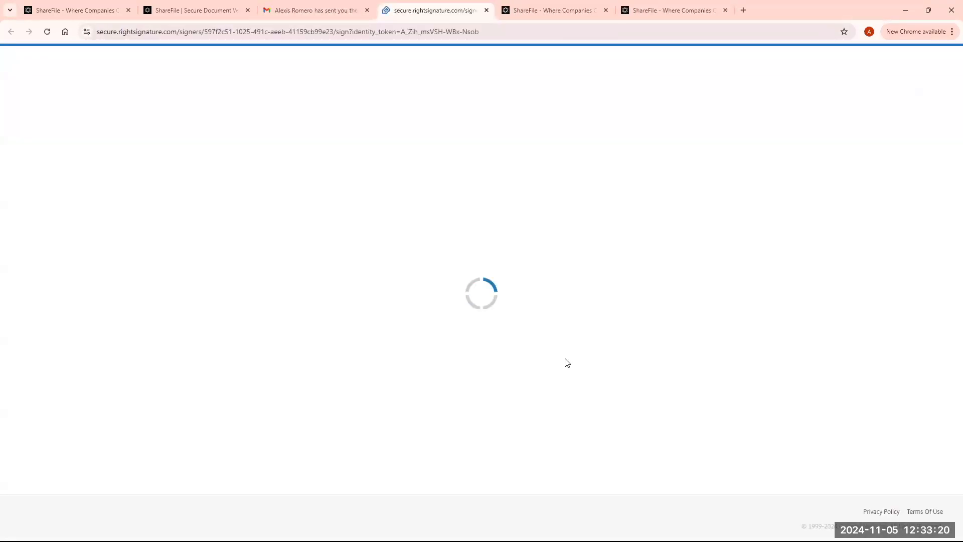
# - Dismiss the tips and apply a drawn signature in the Sign Here field
pyautogui.click(299, 288)
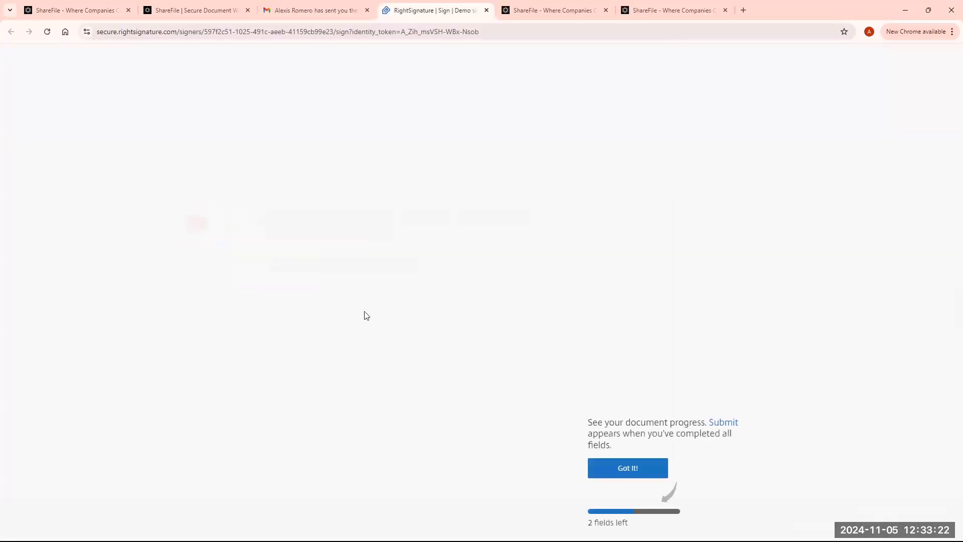
pyautogui.click(629, 468)
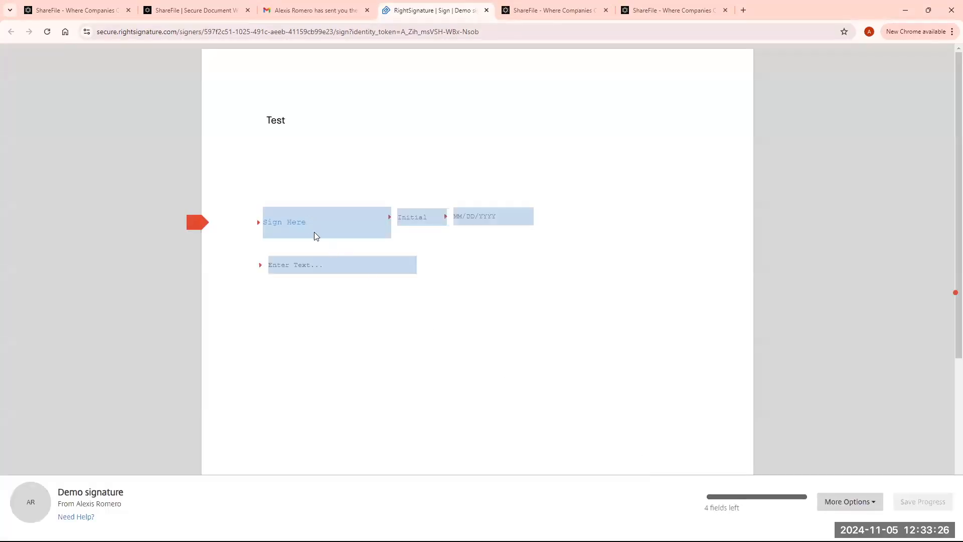
pyautogui.click(314, 232)
pyautogui.moveTo(423, 258)
pyautogui.mouseDown()
pyautogui.moveTo(447, 295)
pyautogui.moveTo(546, 301)
pyautogui.mouseUp()
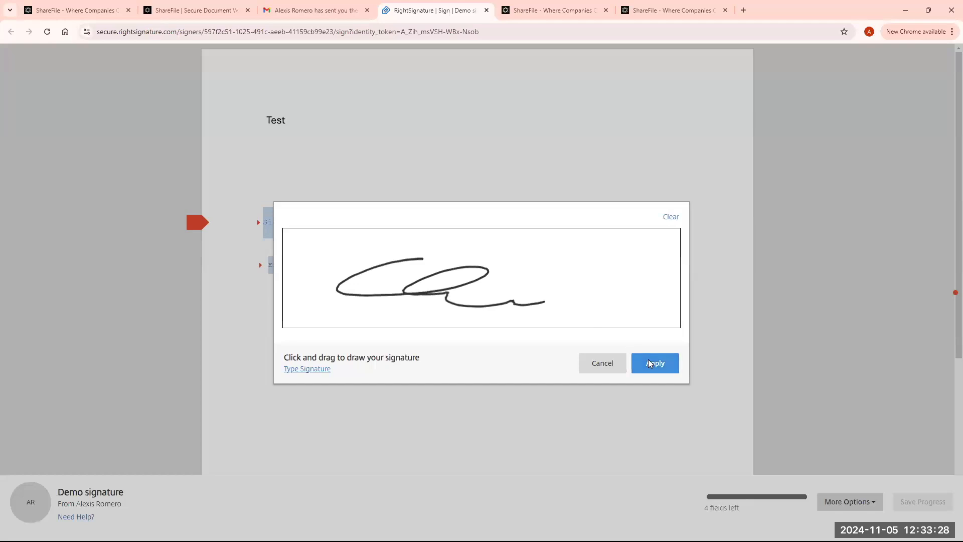
pyautogui.click(648, 361)
# - Fill initials AR, date 11/05/2024 and text 'Test', then submit the signed document
pyautogui.click(426, 217)
pyautogui.click(469, 212)
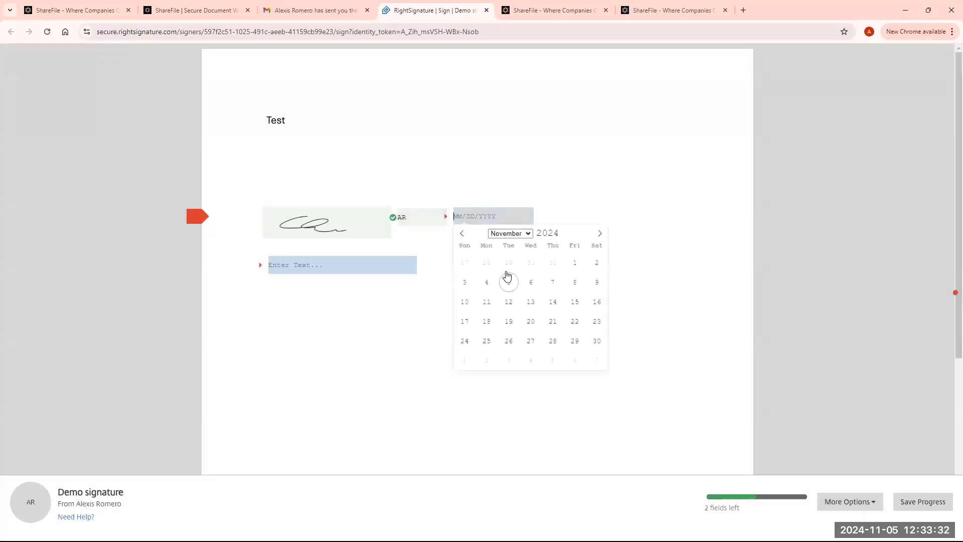
pyautogui.click(507, 281)
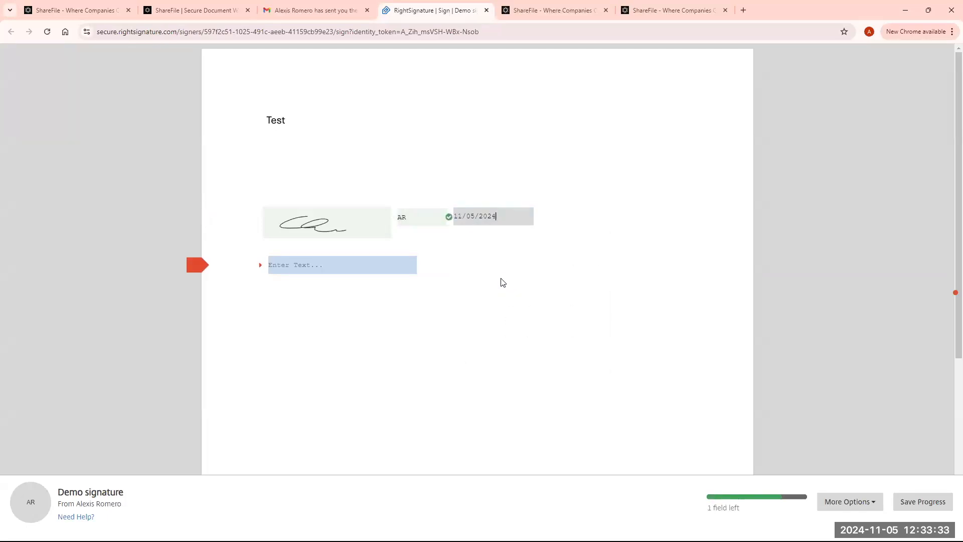
pyautogui.click(360, 261)
pyautogui.write('Test')
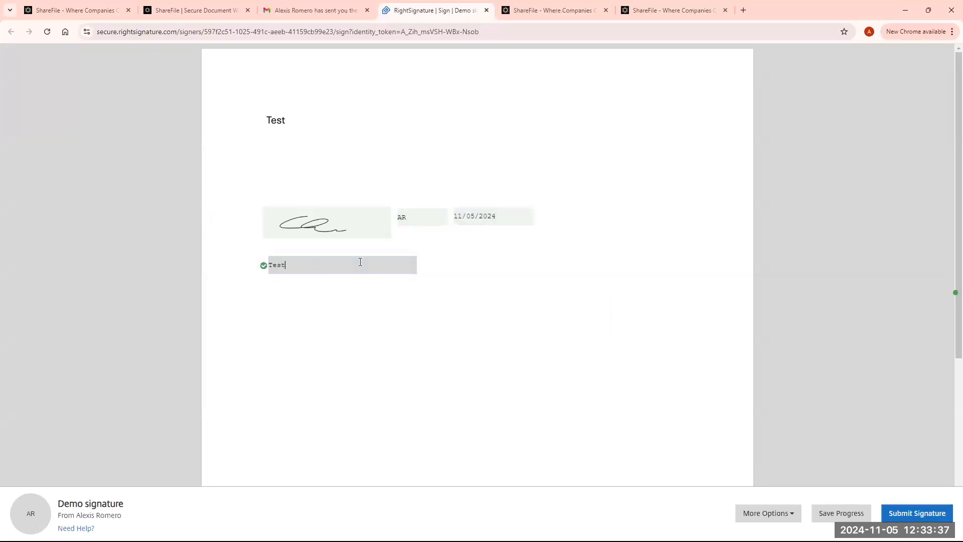
pyautogui.click(914, 512)
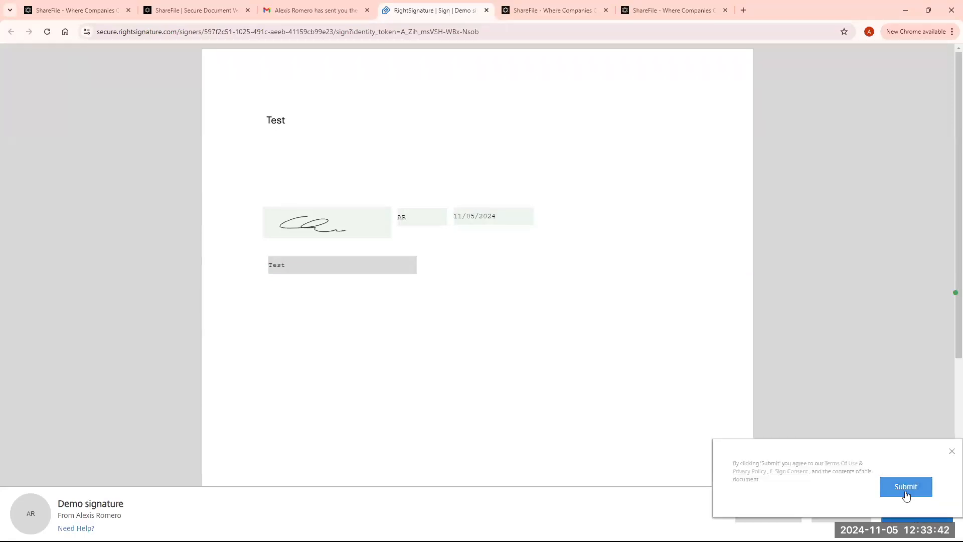
pyautogui.click(907, 491)
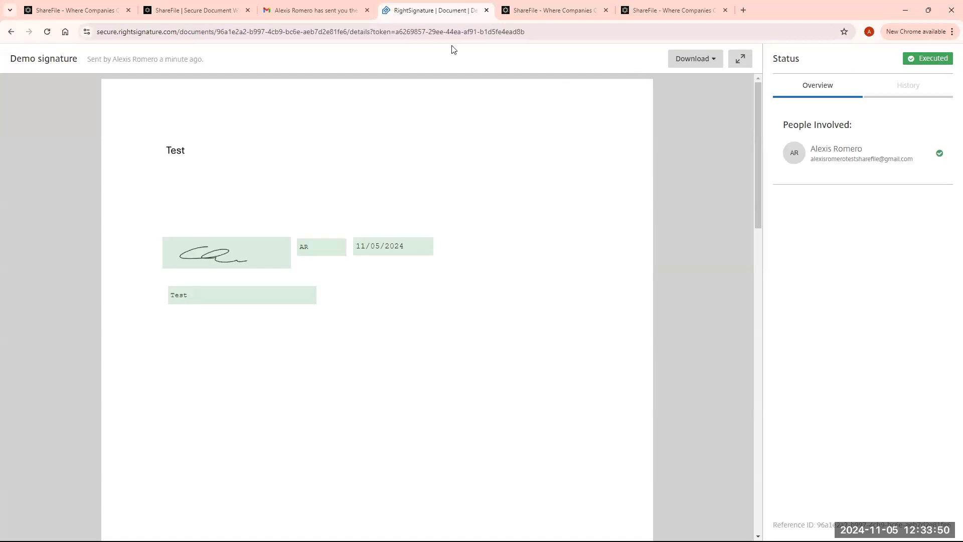
# - Read the 'Demo signature has been executed' email in Gmail, then return to the ShareFile tab
pyautogui.click(335, 4)
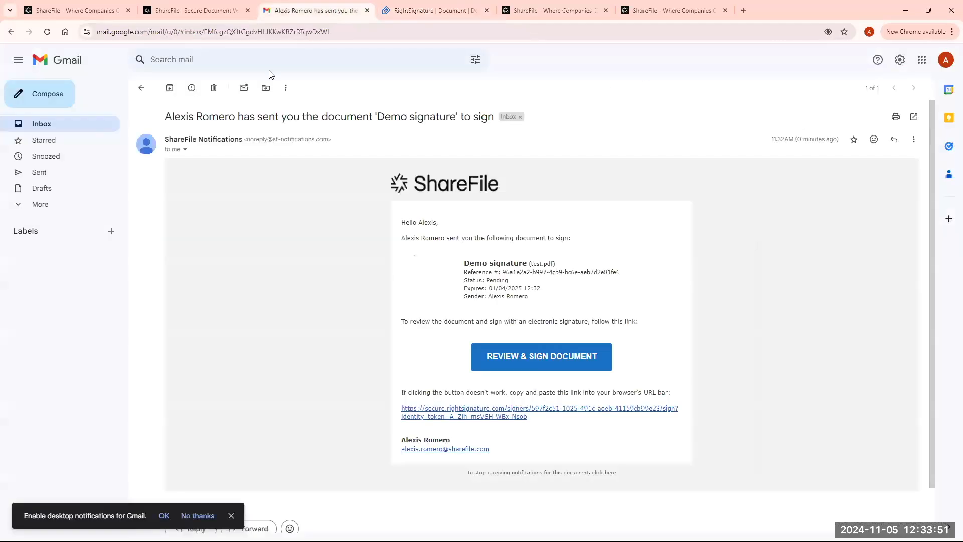
pyautogui.click(140, 88)
pyautogui.click(47, 35)
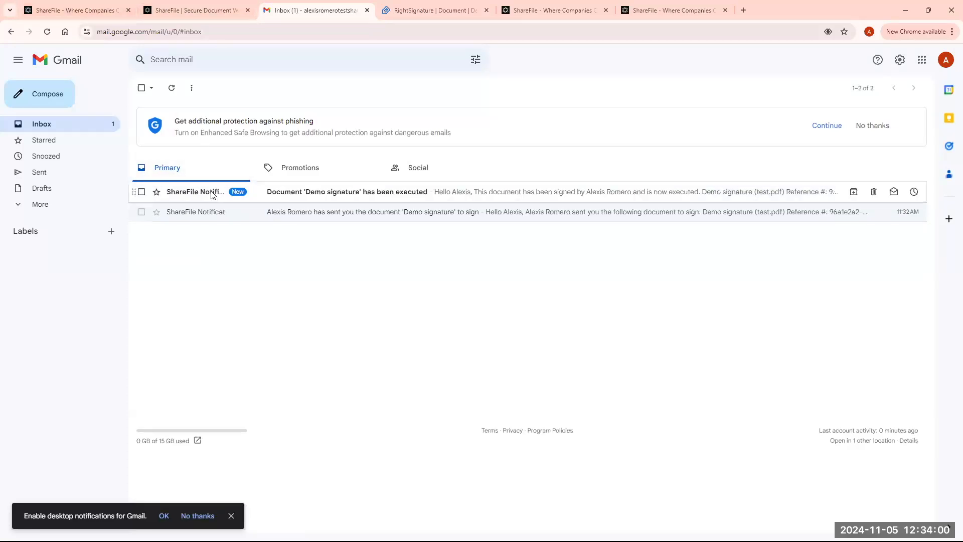
pyautogui.click(213, 194)
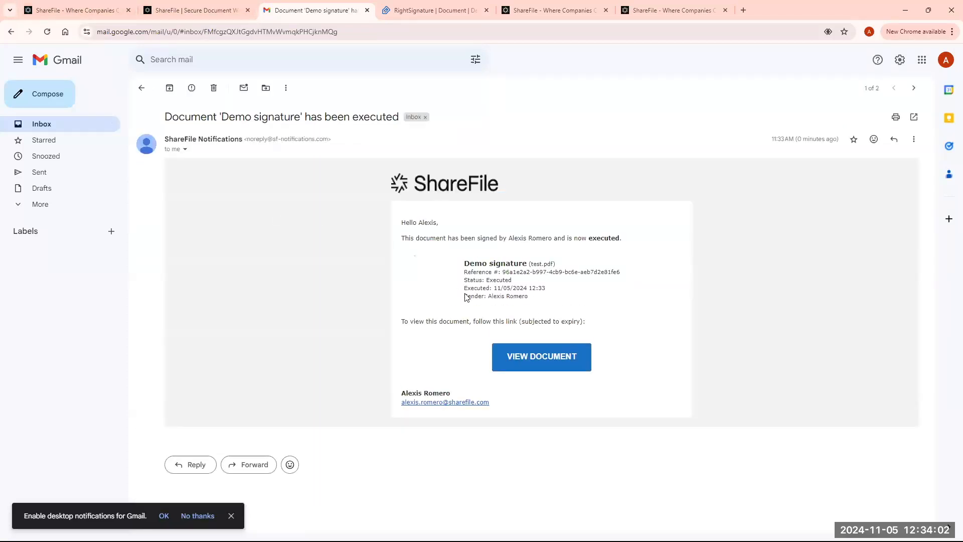
pyautogui.click(93, 10)
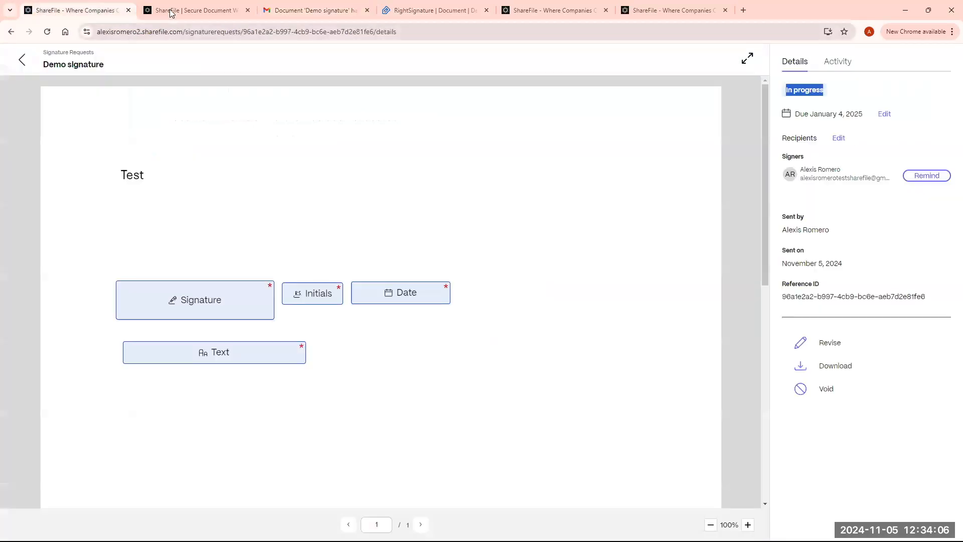
# - Navigate from Signature requests through Folders > Shared Folders into Customer files
pyautogui.click(22, 59)
pyautogui.click(51, 128)
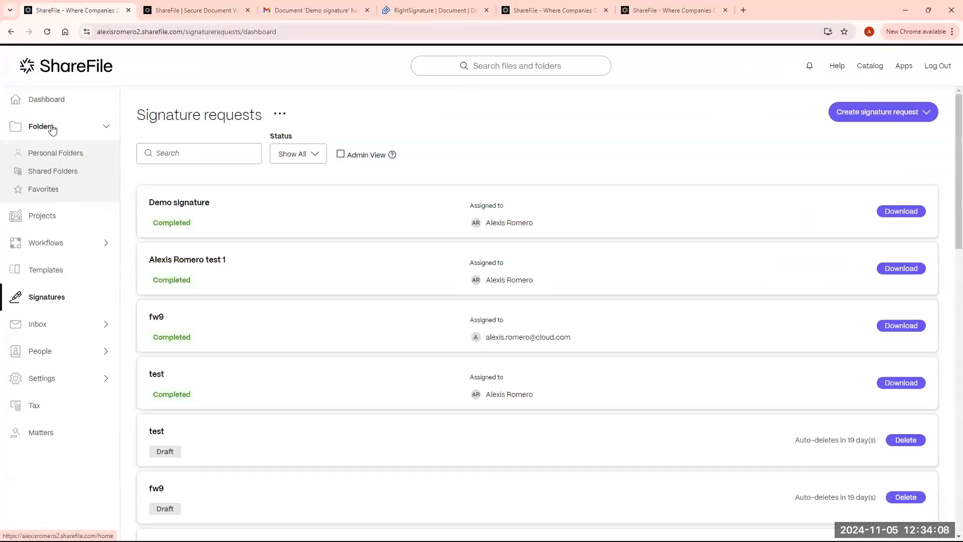
pyautogui.click(75, 175)
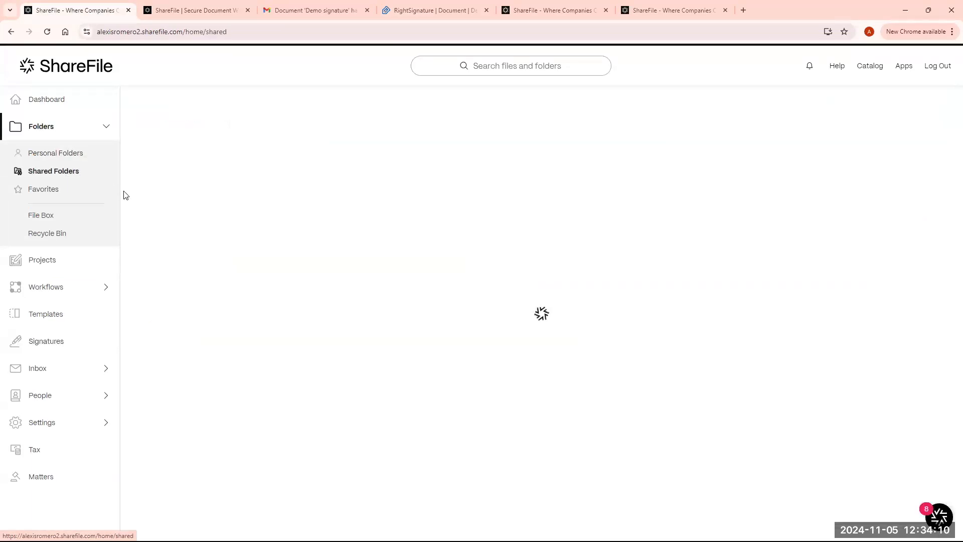
pyautogui.click(196, 159)
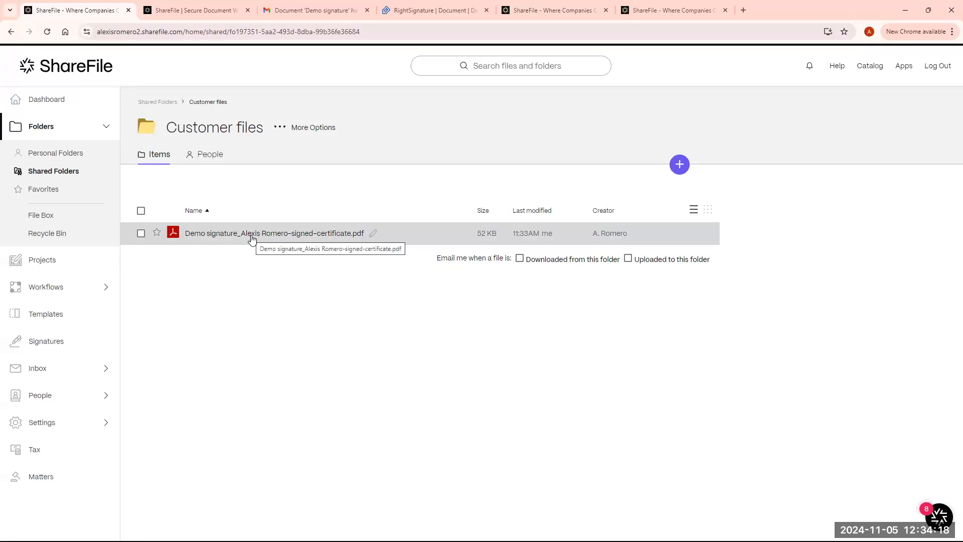
# - Preview the Demo signature certificate PDF, check its page-2 reference number, and return to Customer files
pyautogui.click(252, 238)
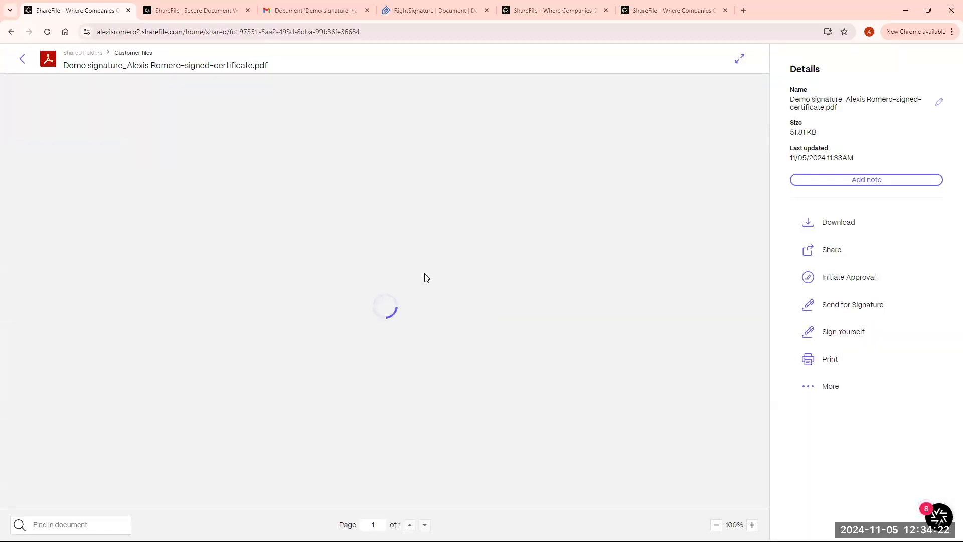
pyautogui.scroll(-10, 425, 276)
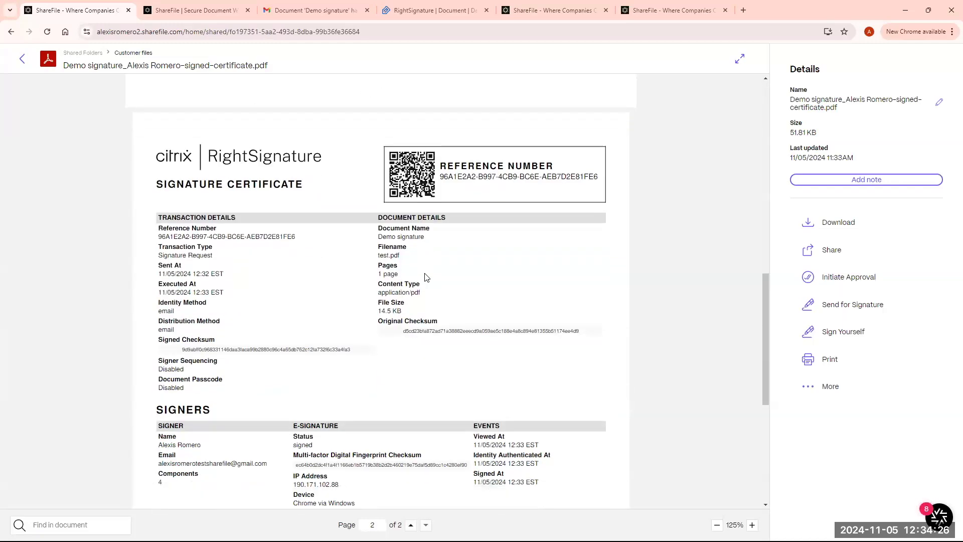
pyautogui.scroll(-1, 425, 277)
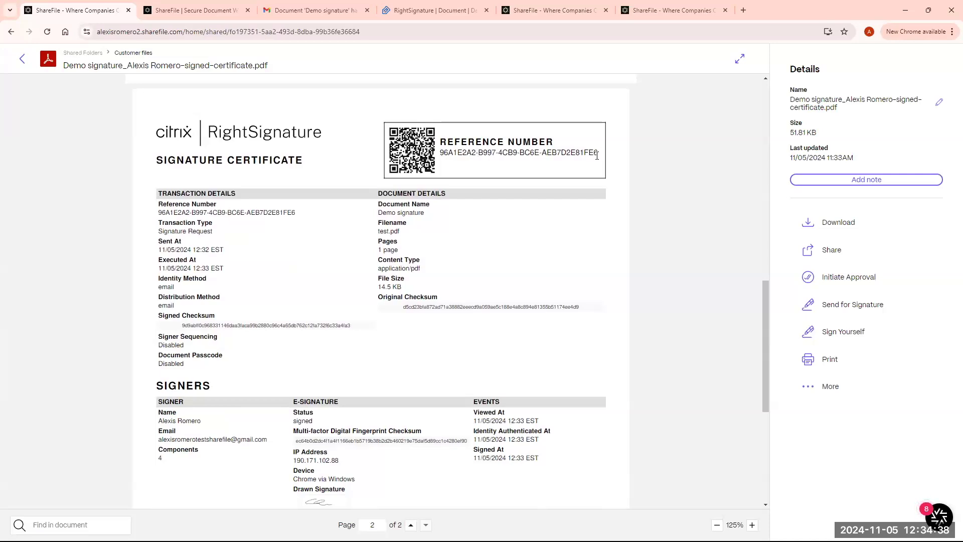
pyautogui.moveTo(597, 153); pyautogui.dragTo(448, 166)
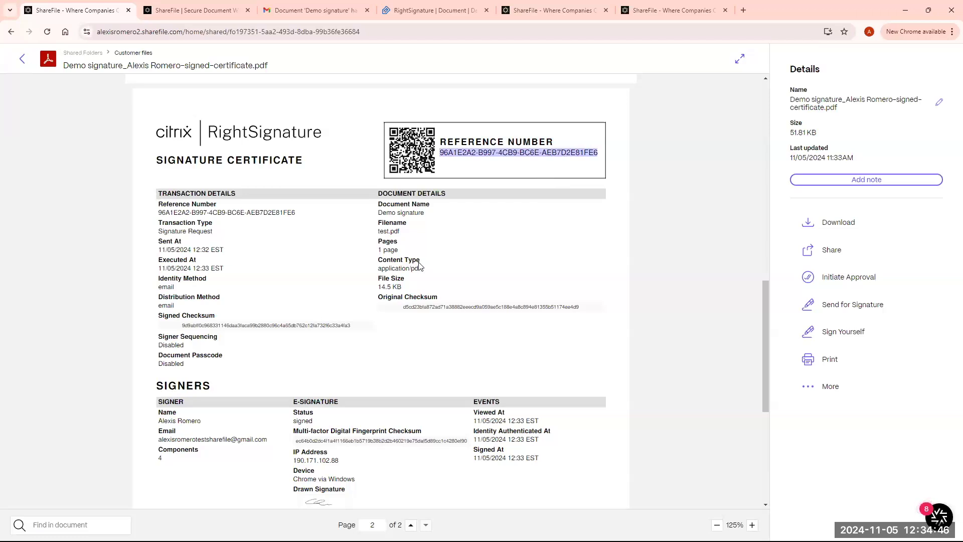
pyautogui.scroll(-5, 420, 266)
pyautogui.scroll(4, 440, 268)
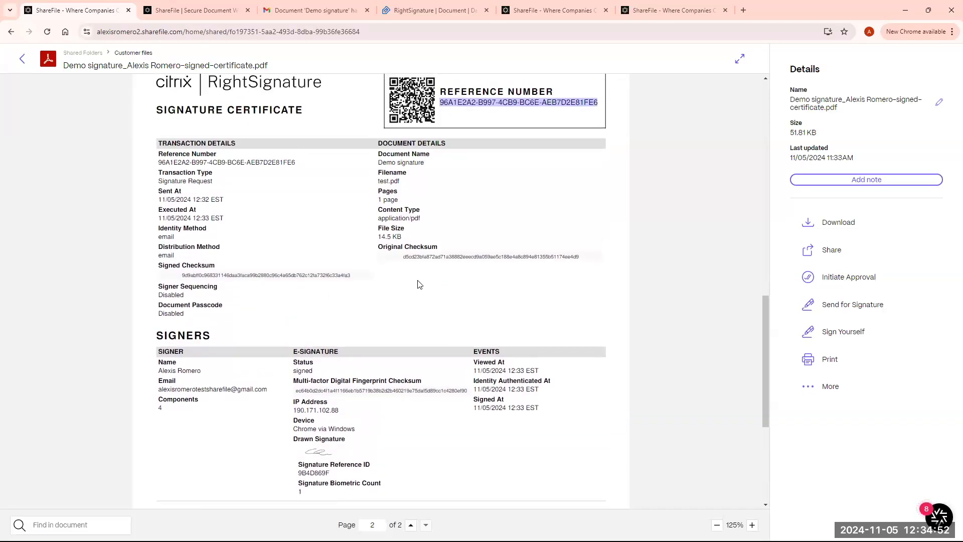
pyautogui.scroll(3, 420, 285)
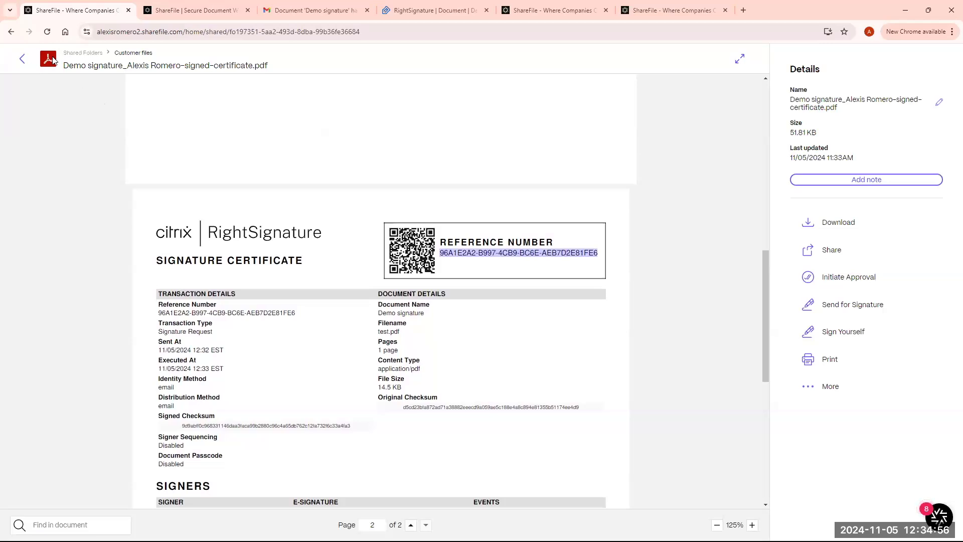
pyautogui.click(11, 33)
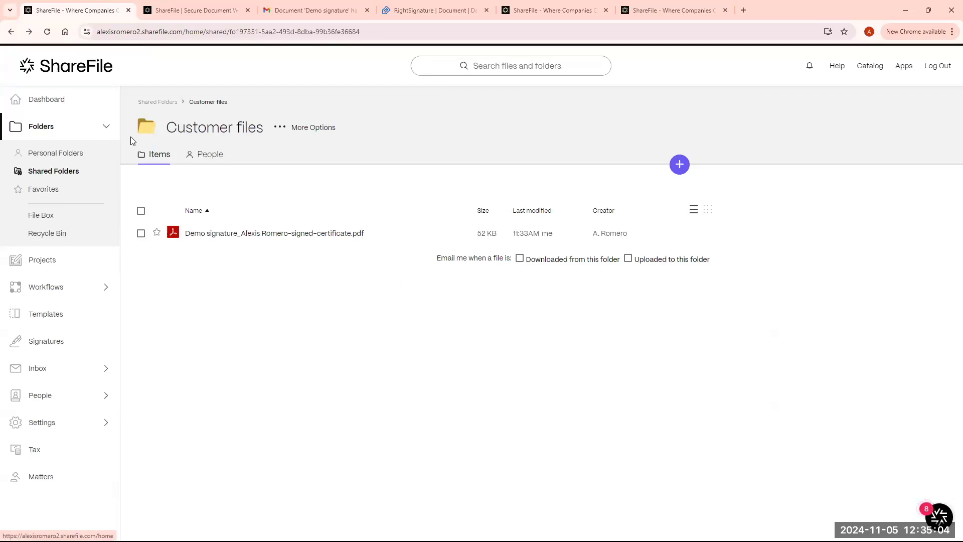
# - Go to the dashboard and reach the ShareFile Help Center through the help information
pyautogui.click(66, 107)
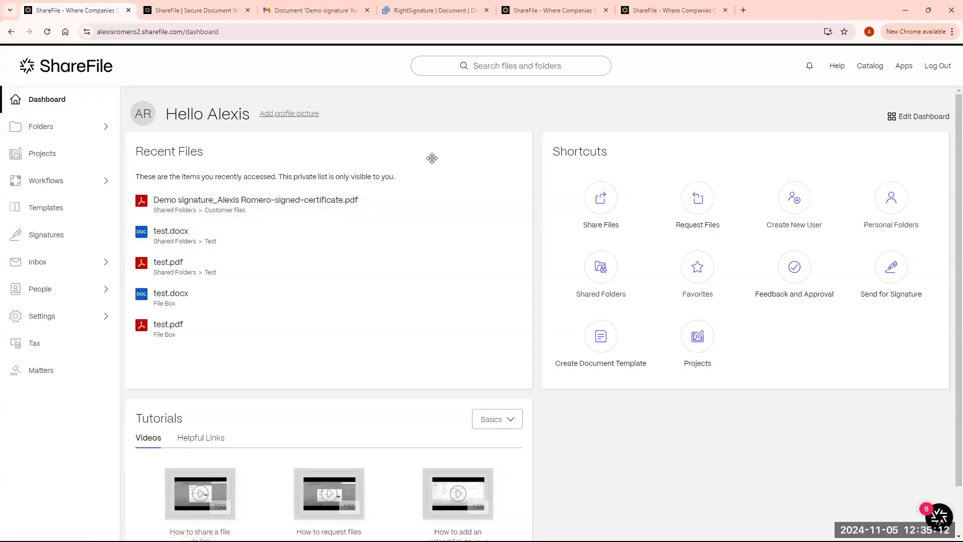
pyautogui.click(837, 68)
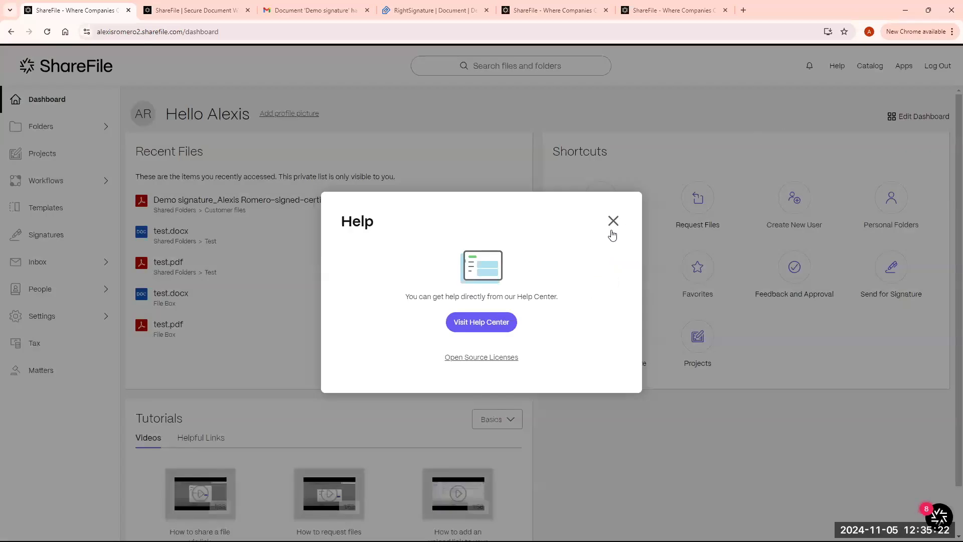
pyautogui.click(490, 324)
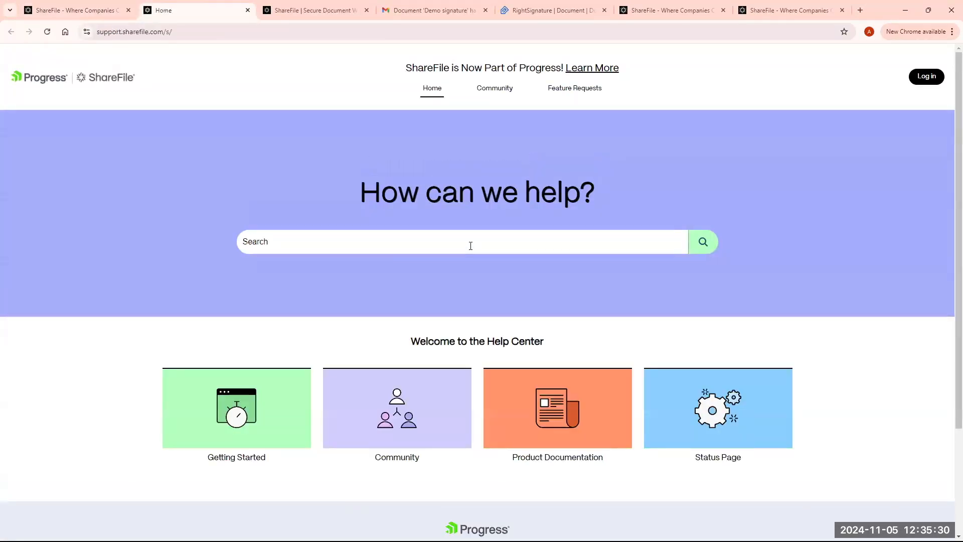
# - Search the Help Center for 'how to create a new folder' and scroll through the 1,554 results
pyautogui.click(472, 239)
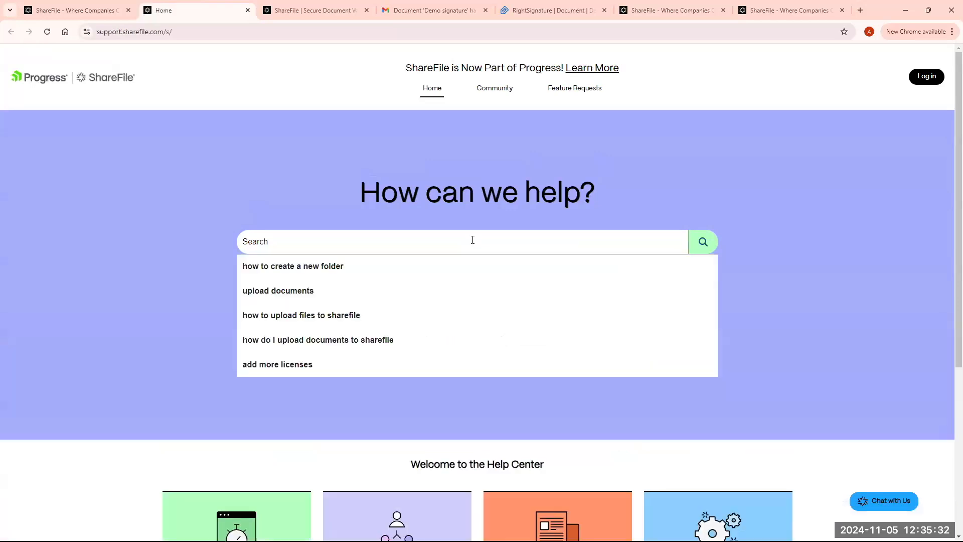
pyautogui.click(339, 269)
pyautogui.click(703, 241)
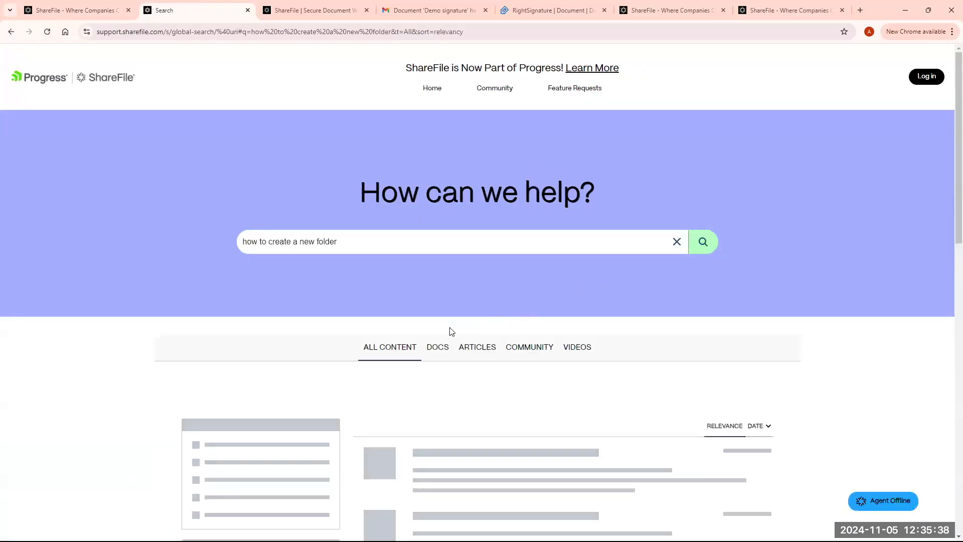
pyautogui.scroll(-2, 450, 331)
pyautogui.scroll(-1, 462, 337)
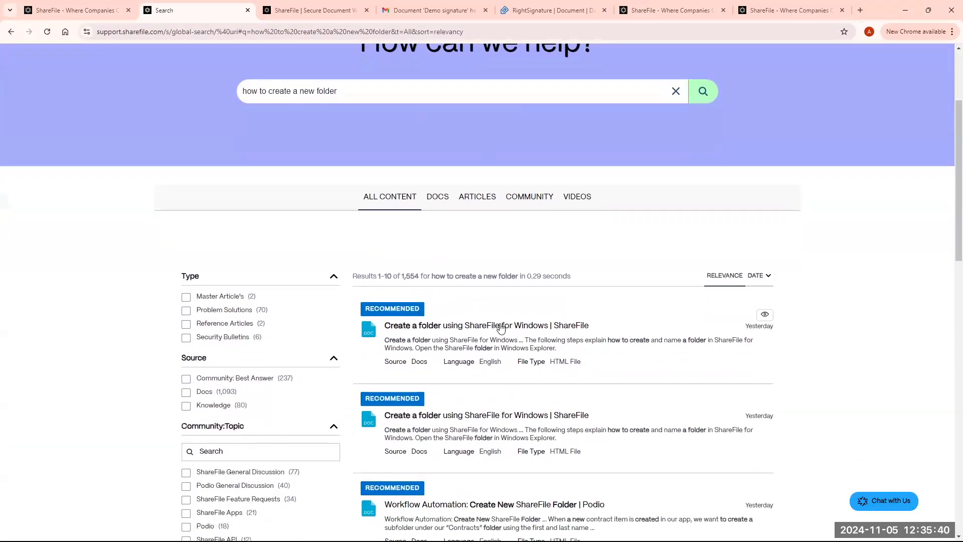
pyautogui.scroll(-1, 476, 335)
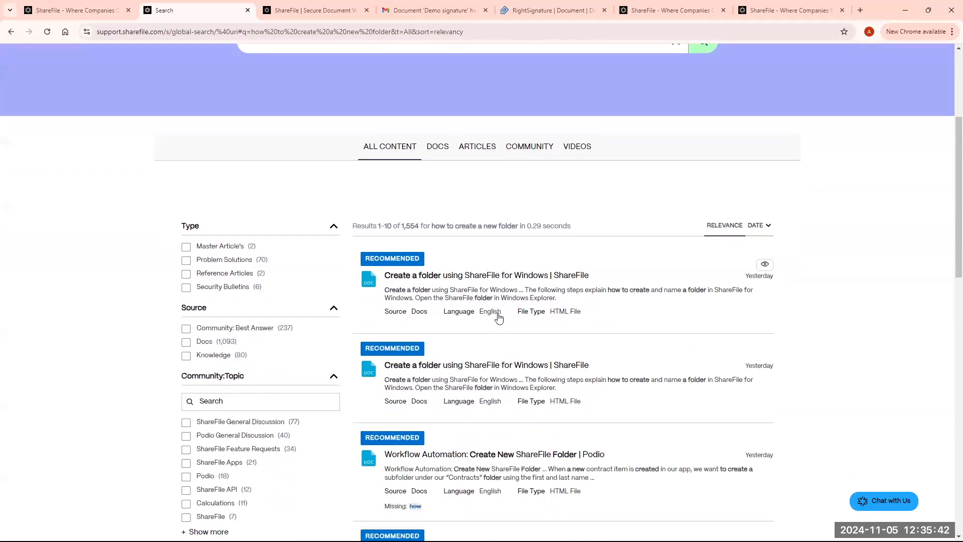
pyautogui.scroll(-1, 502, 331)
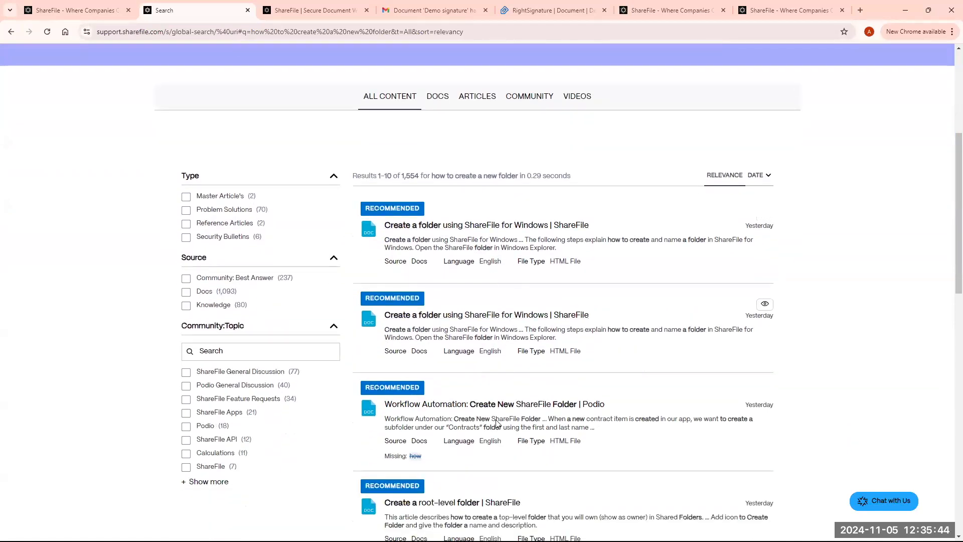
pyautogui.scroll(3, 527, 401)
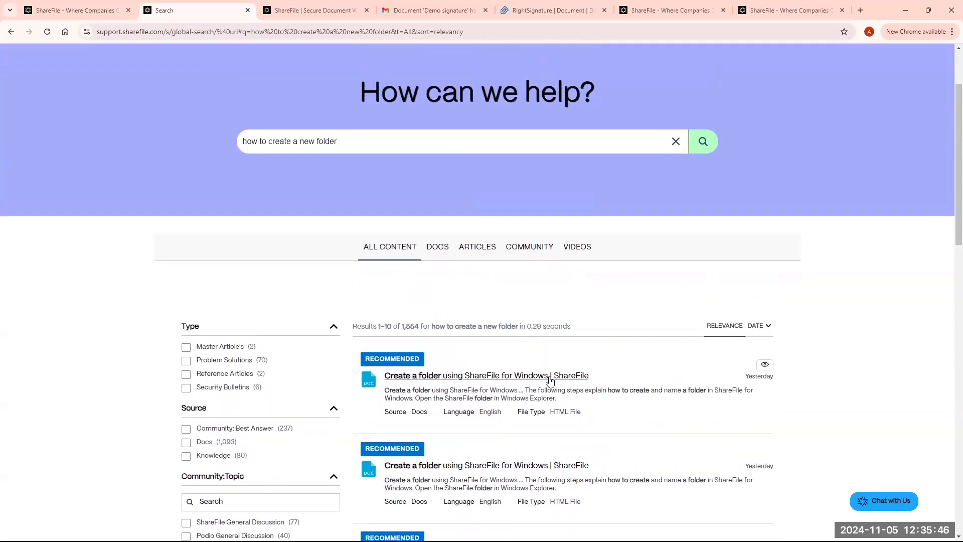
pyautogui.scroll(2, 451, 271)
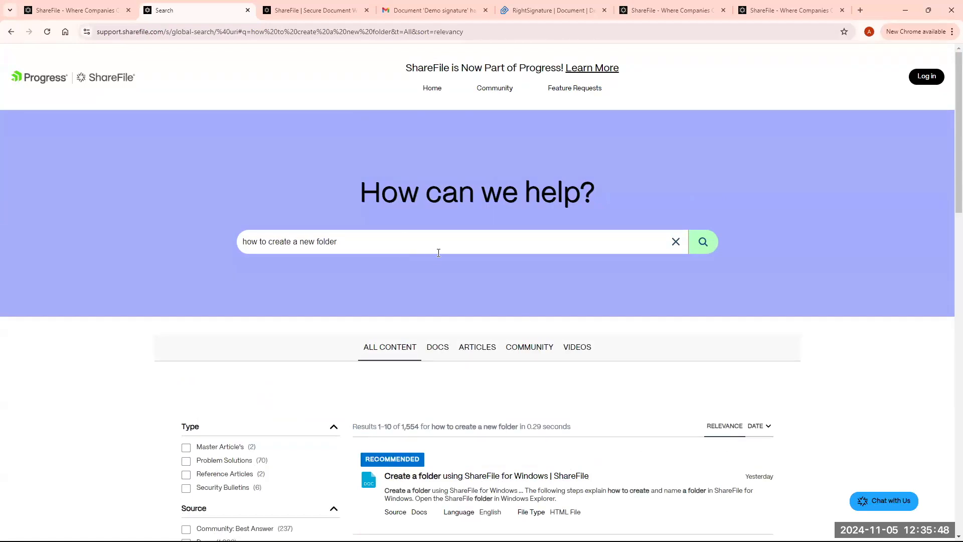
# - End the support assistant chat, save its transcript as transcript (1).txt, and close the chat panel
pyautogui.click(890, 503)
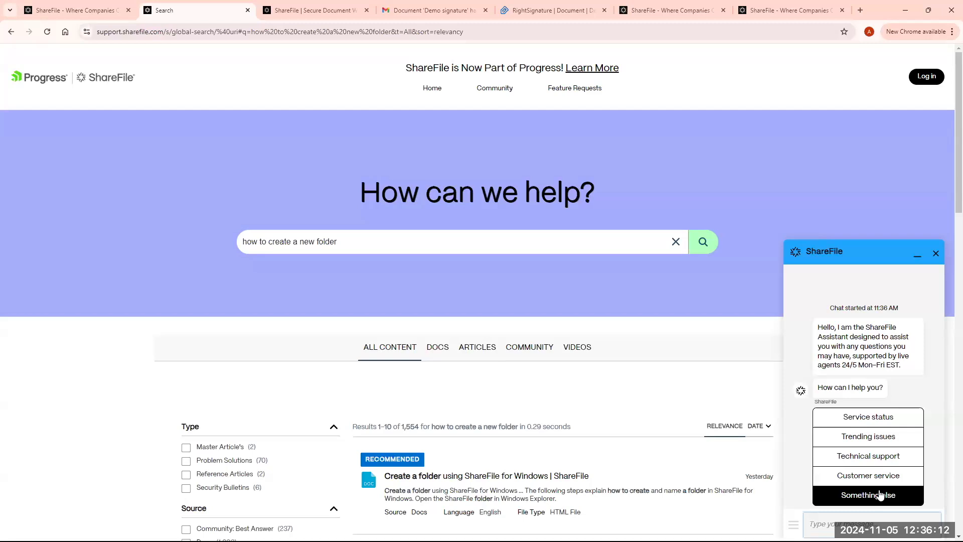
pyautogui.click(935, 255)
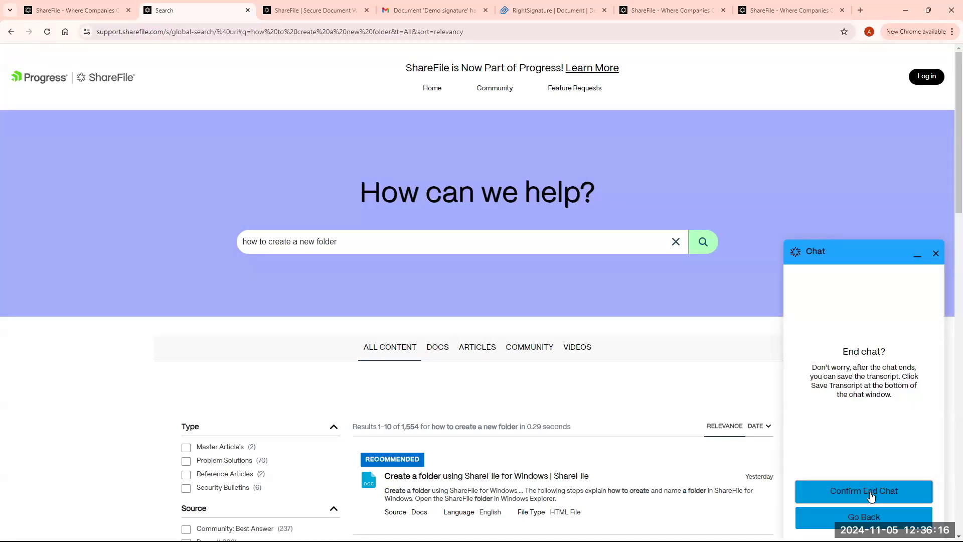
pyautogui.click(871, 496)
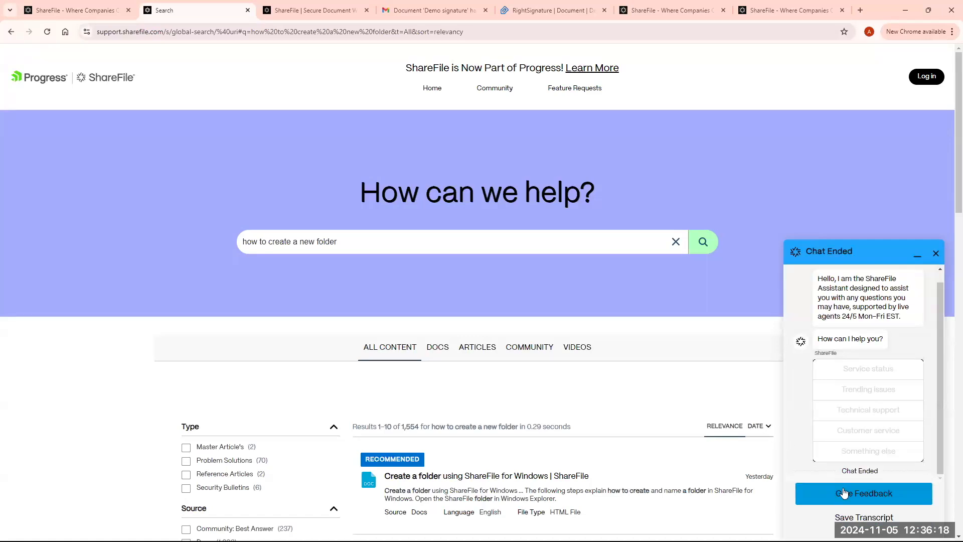
pyautogui.click(871, 518)
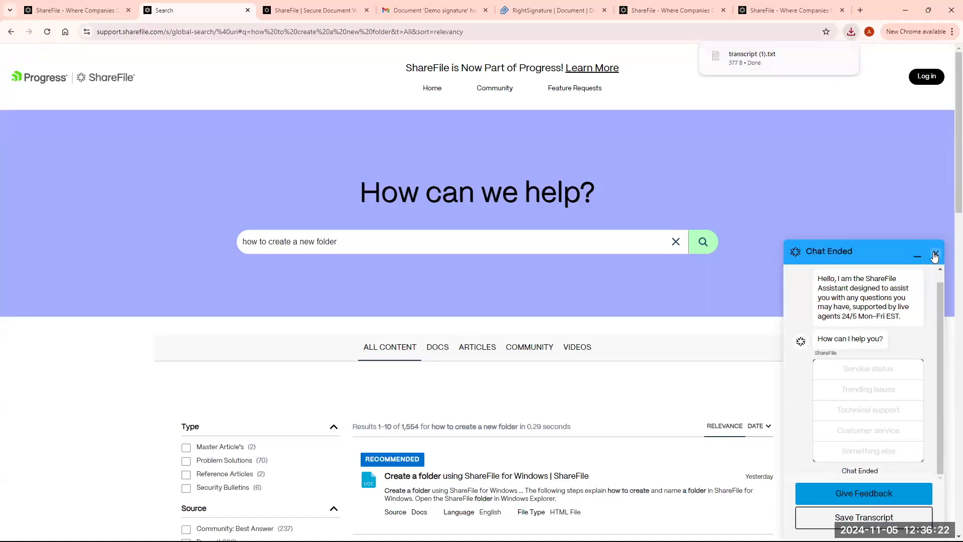
pyautogui.click(935, 254)
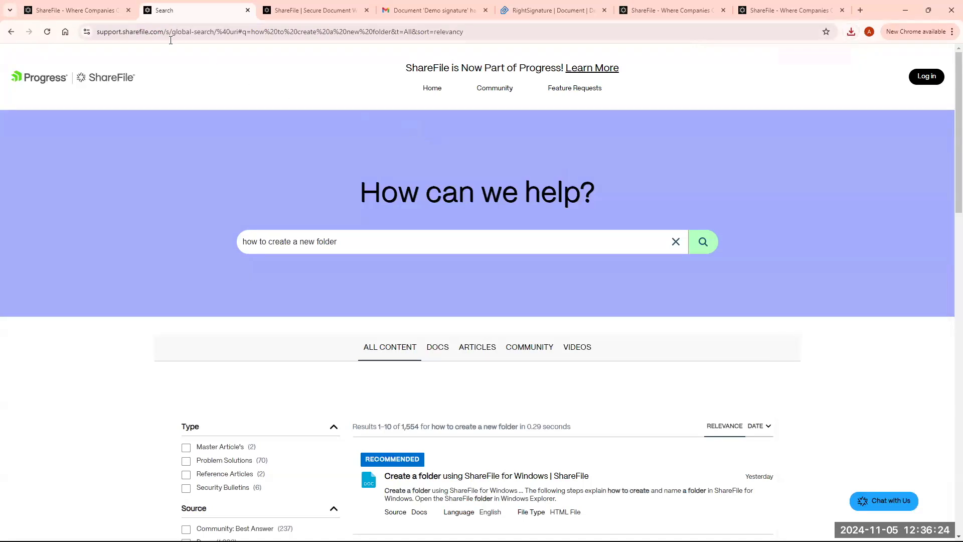
# - Return to the ShareFile dashboard tab and browse the Apps for Windows download page
pyautogui.click(104, 10)
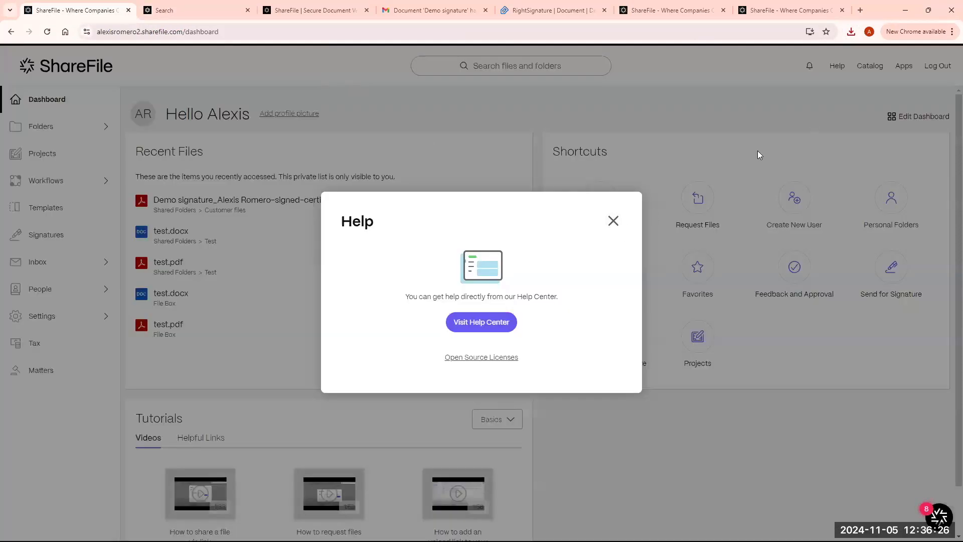
pyautogui.click(903, 66)
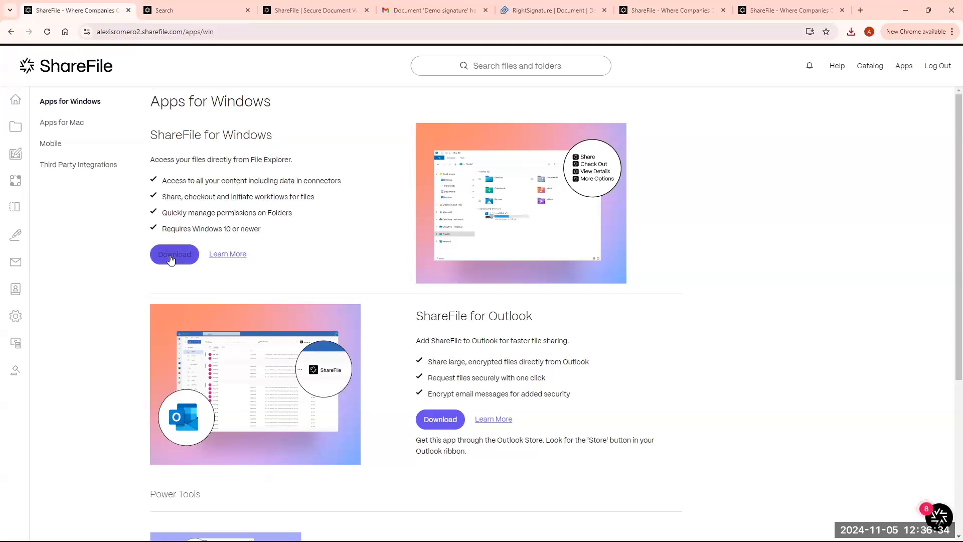
pyautogui.scroll(-2, 511, 361)
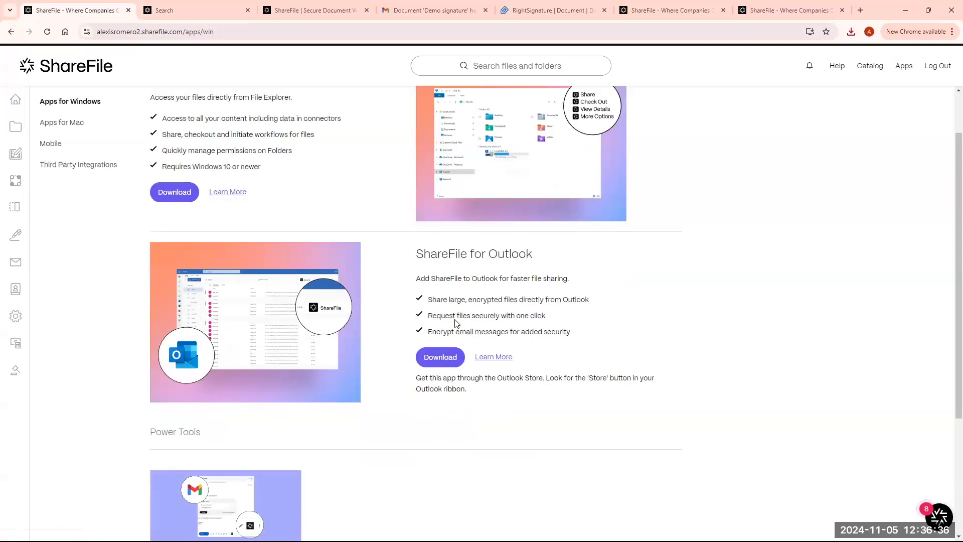
pyautogui.scroll(-3, 366, 344)
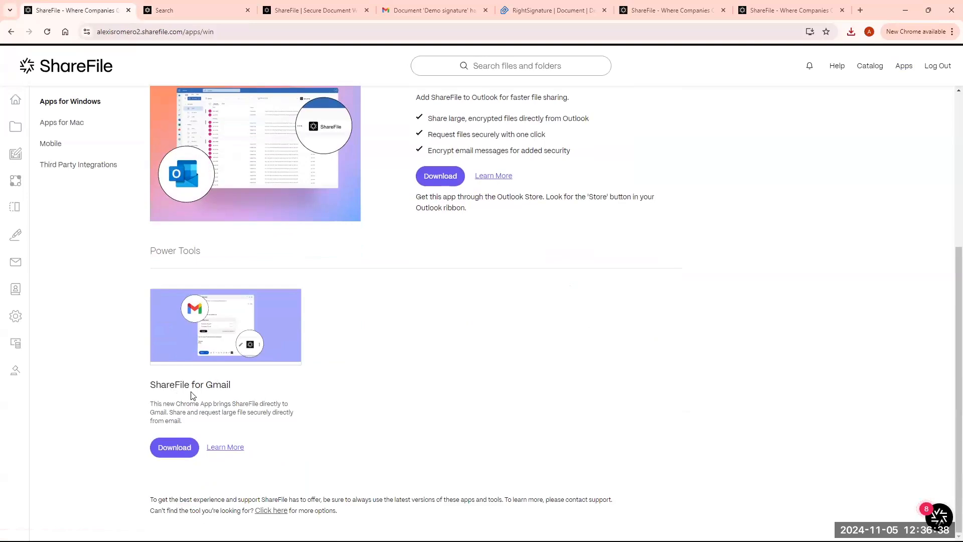
# - View the ShareFile Apps for Mac page, then the Mobile apps page
pyautogui.click(76, 124)
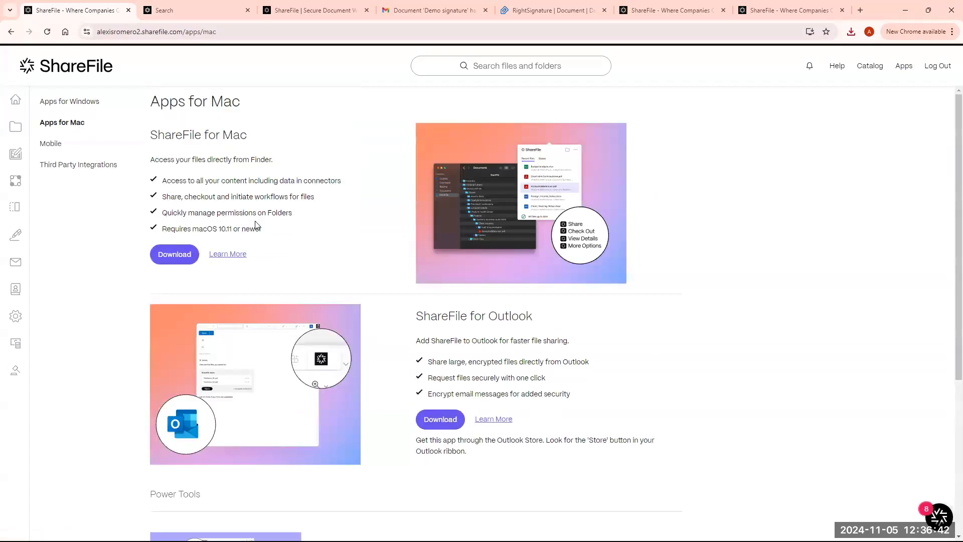
pyautogui.scroll(-5, 256, 224)
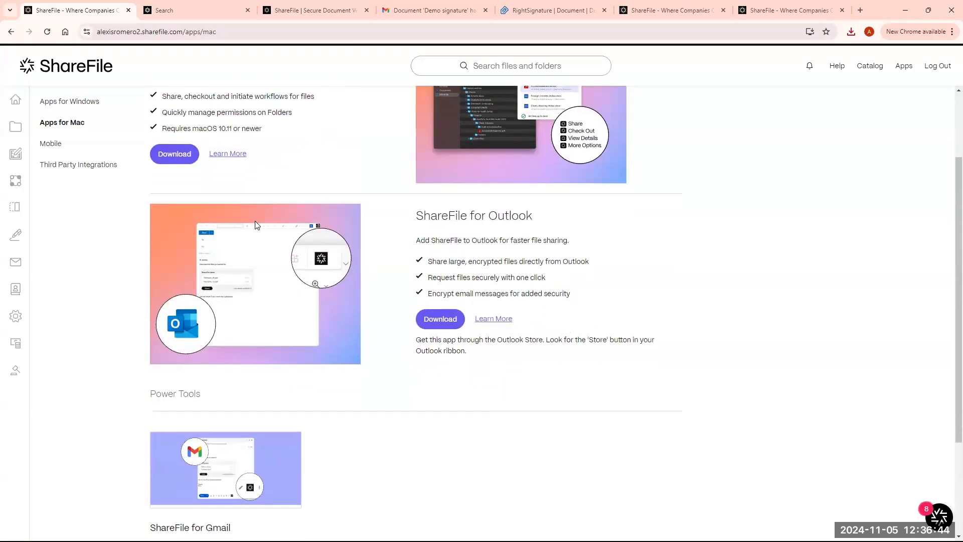
pyautogui.click(61, 145)
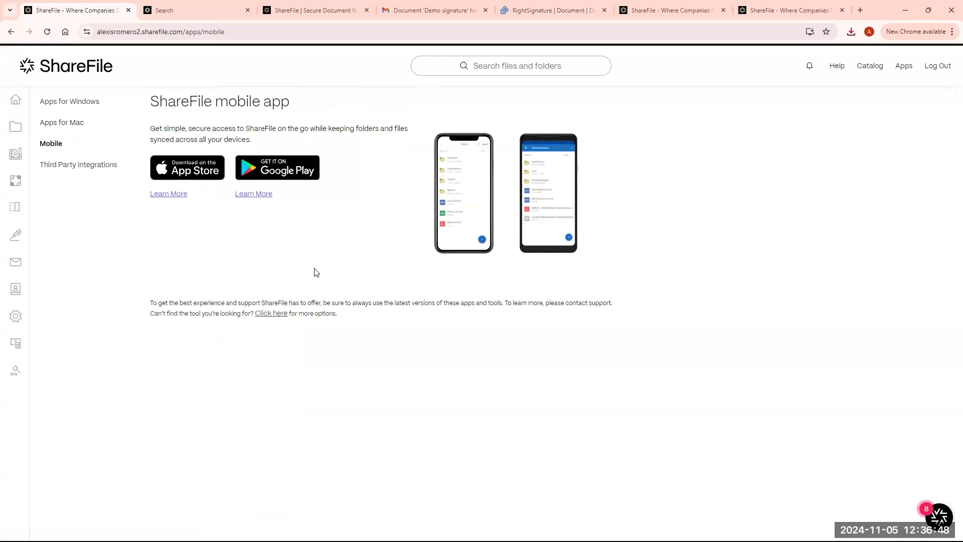
# - Browse the Third Party Integrations page, dismiss the feedback popup, and go back to the dashboard
pyautogui.click(73, 165)
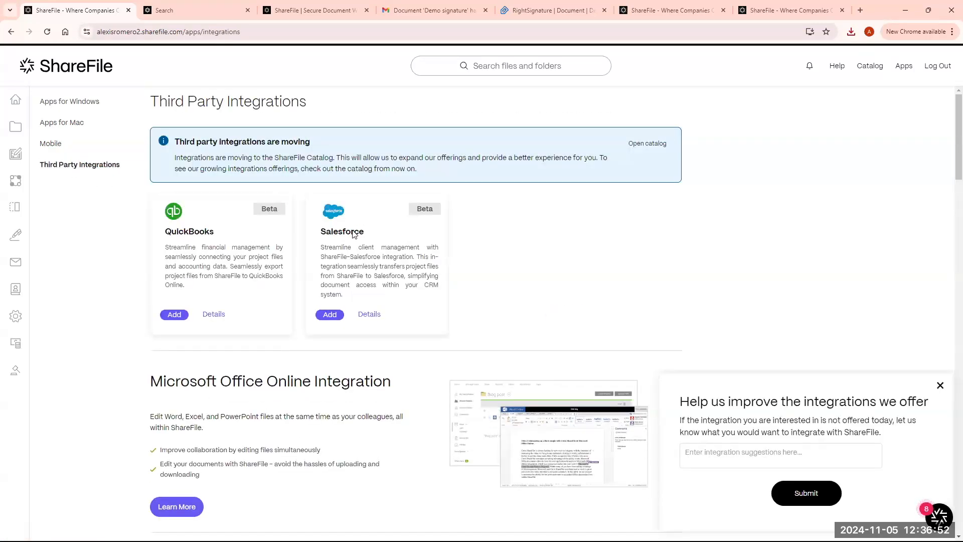
pyautogui.scroll(-3, 406, 258)
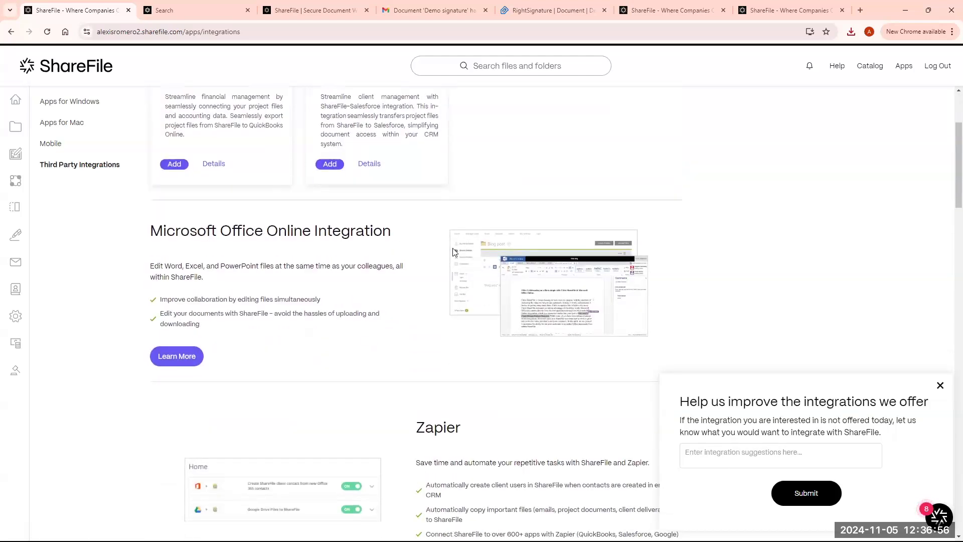
pyautogui.scroll(-7, 453, 250)
pyautogui.scroll(-6, 455, 252)
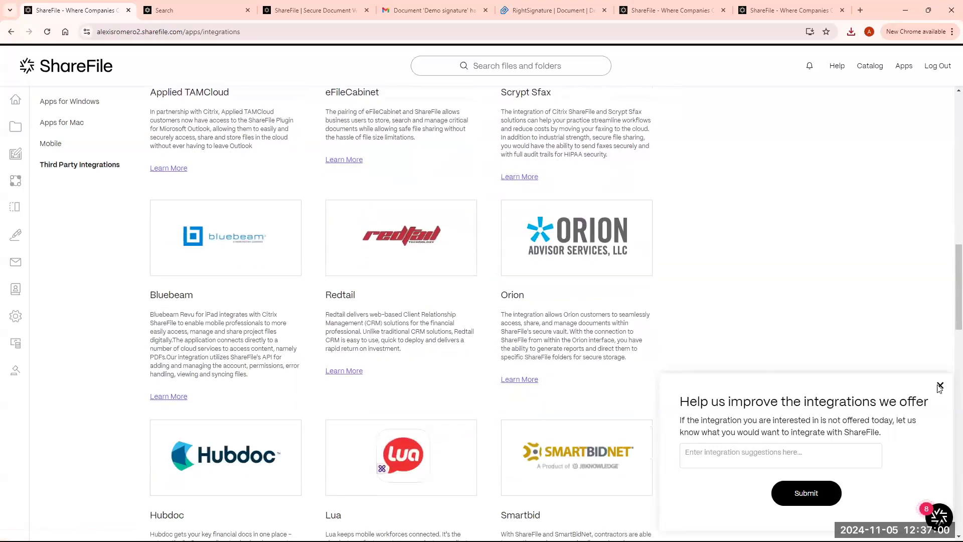
pyautogui.click(939, 386)
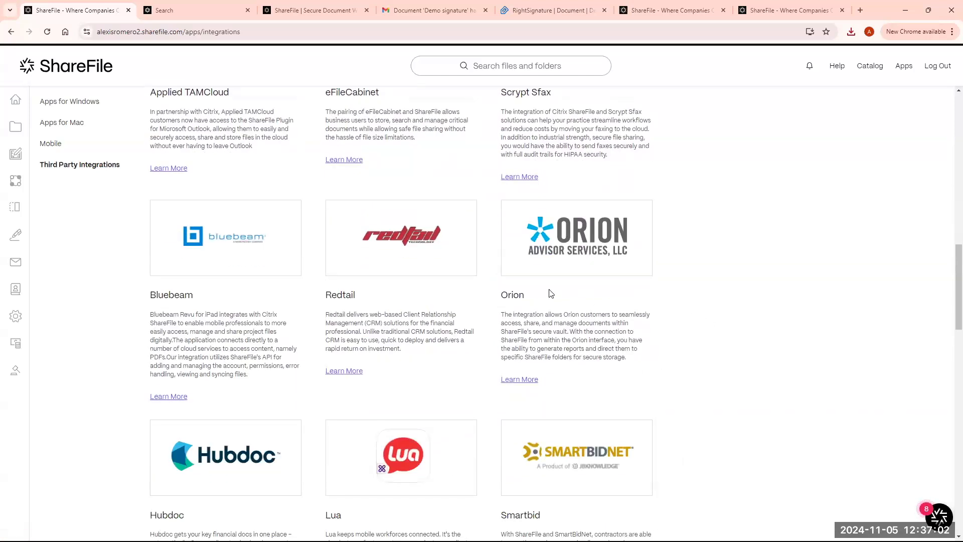
pyautogui.scroll(1, 550, 293)
pyautogui.scroll(12, 550, 293)
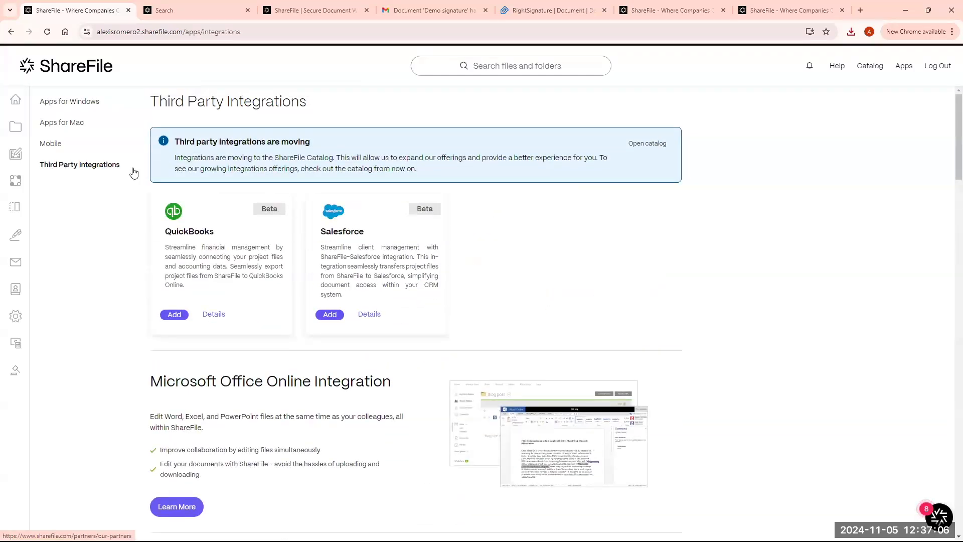
pyautogui.click(82, 68)
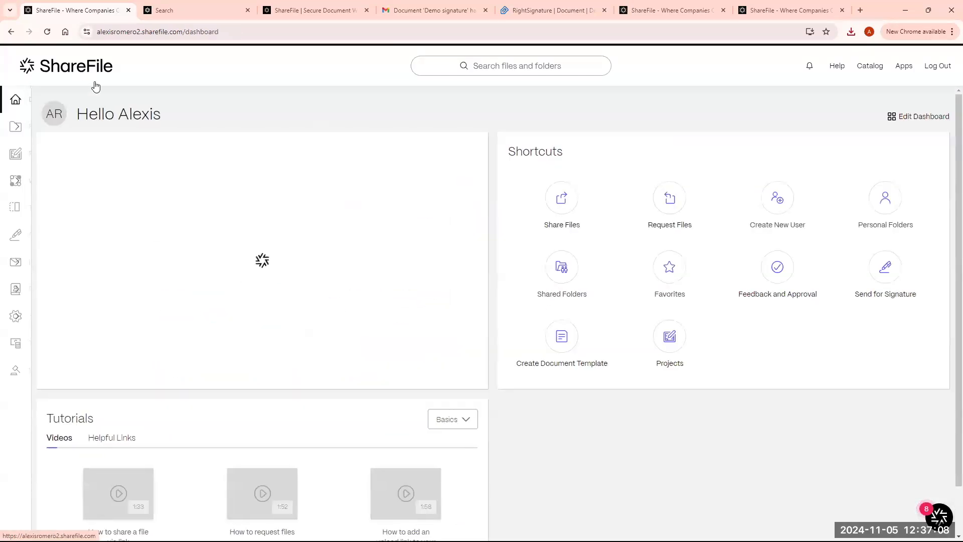